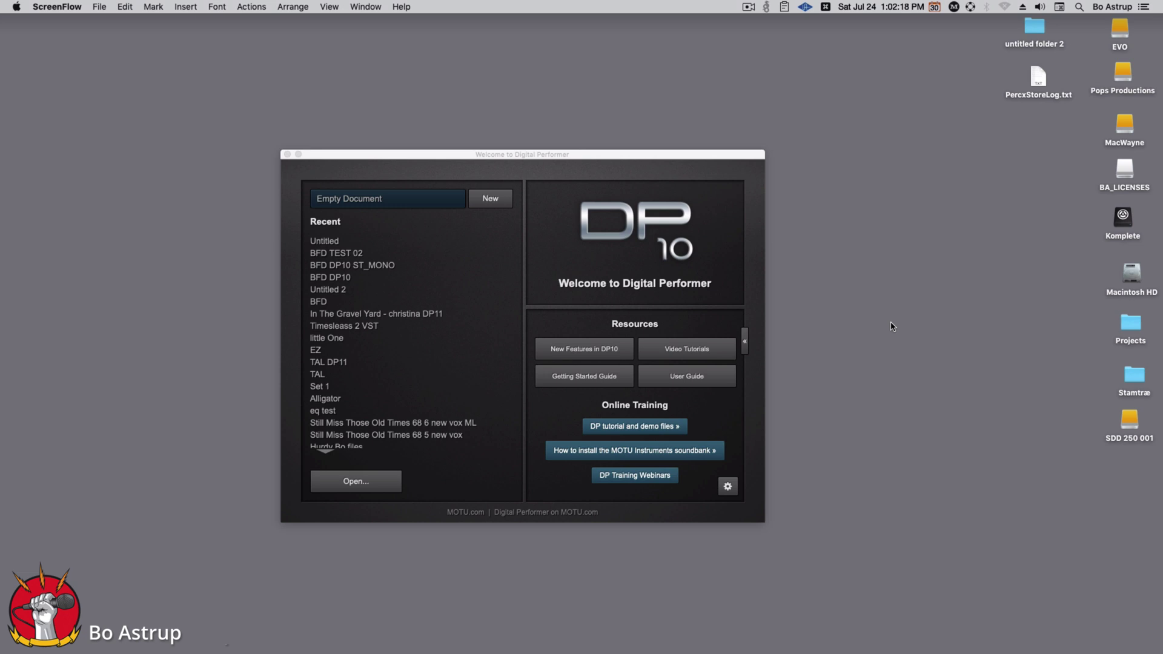
Create a new empty project and save it as "BFD MULTI OUT" in the Projects folder
click(491, 199)
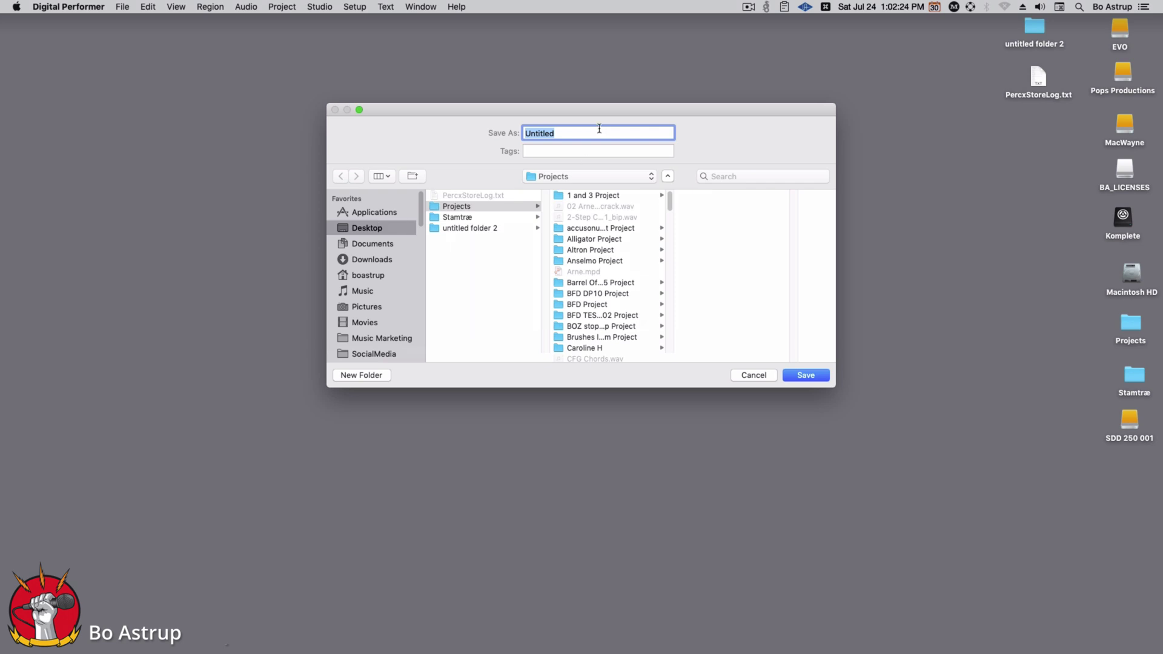
text(BFD MULTI OUT)
click(805, 375)
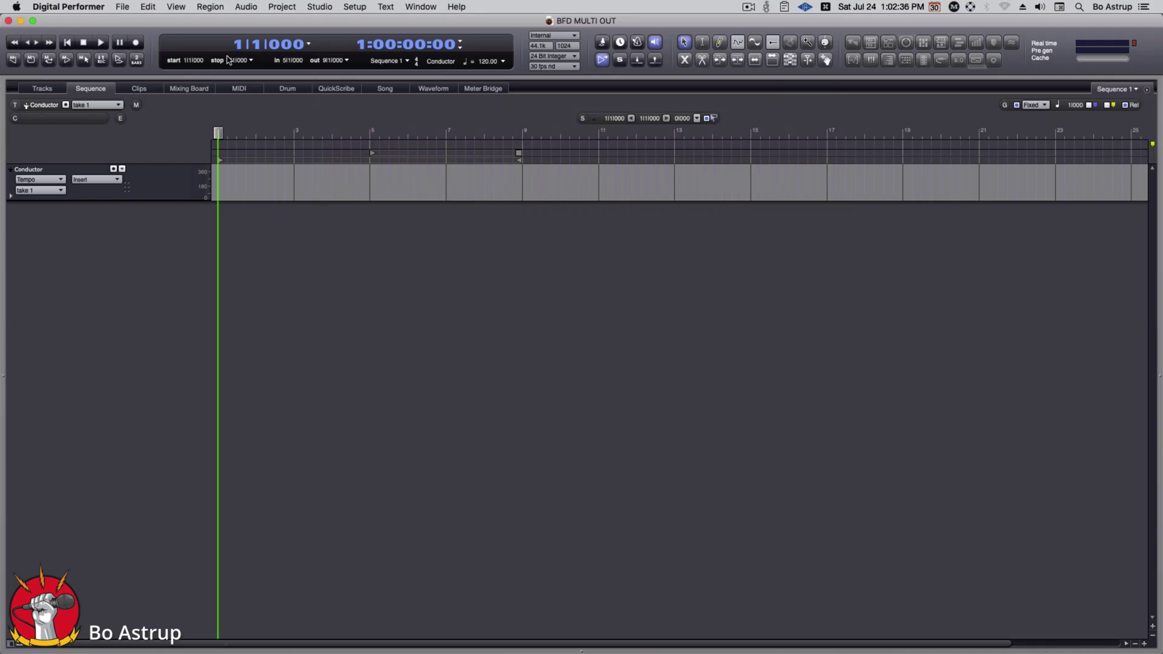
Add an instrument track assigned to BFD3 [32 out] (stereo), together with a MIDI track for it
click(317, 6)
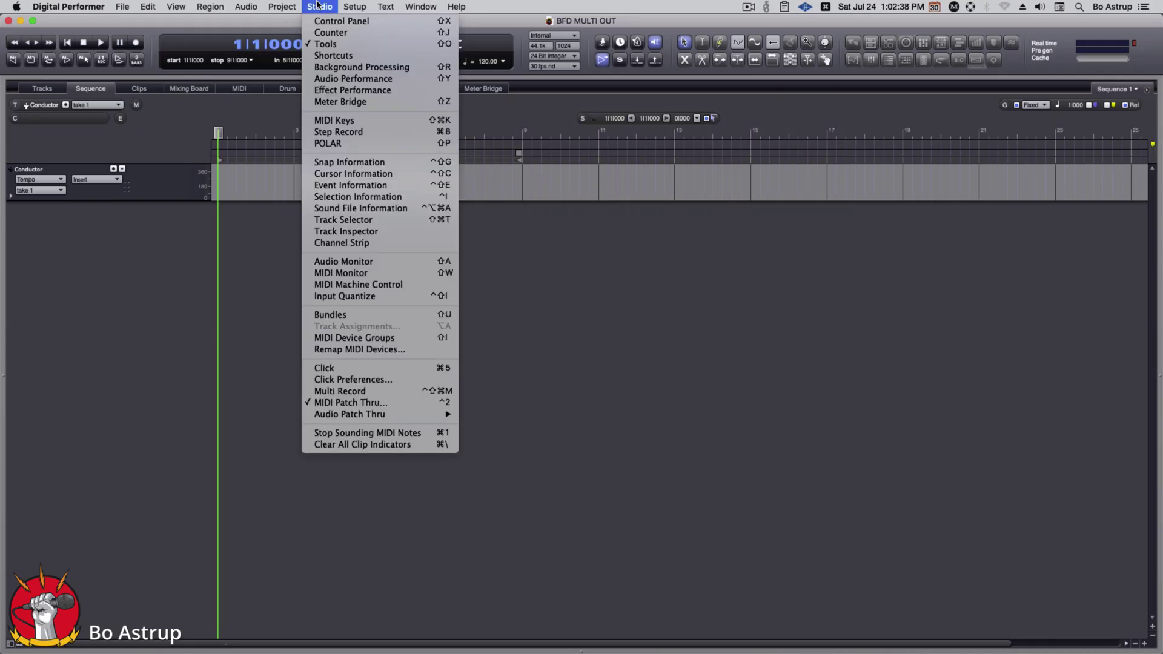
mouse_move(296, 20)
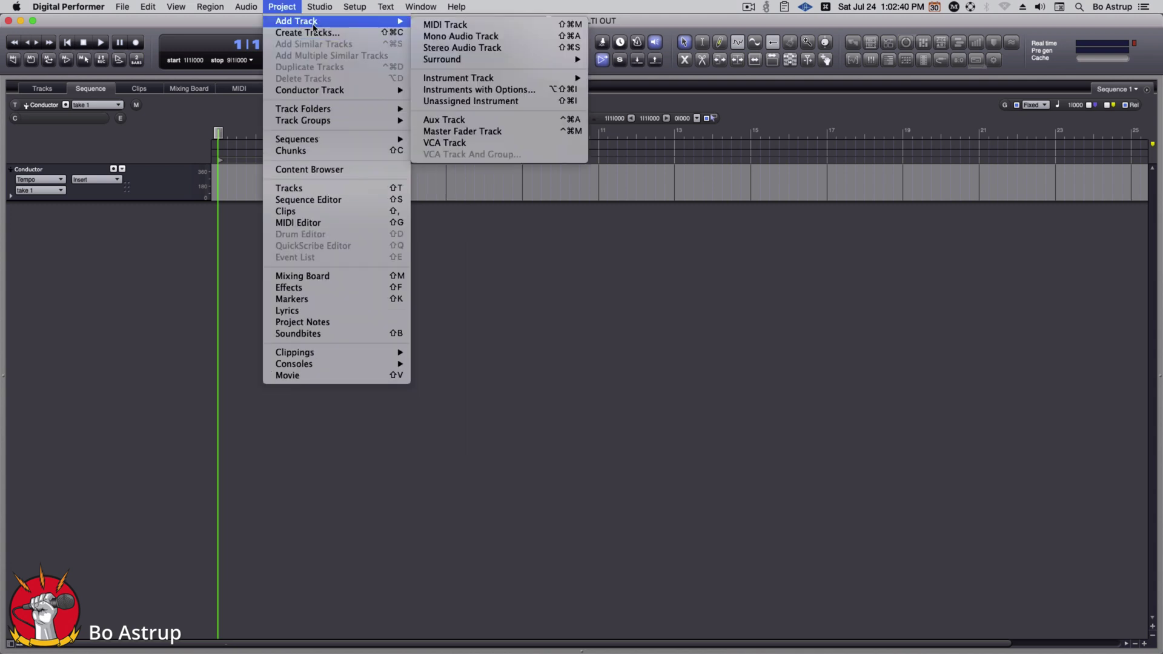
click(451, 92)
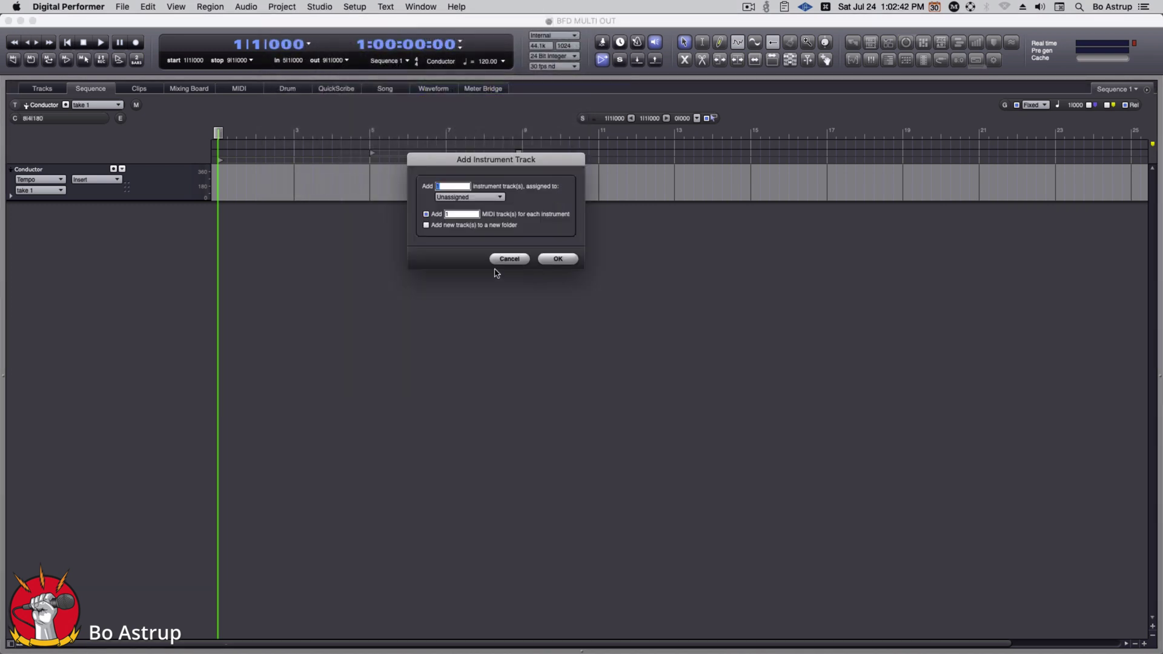
click(470, 197)
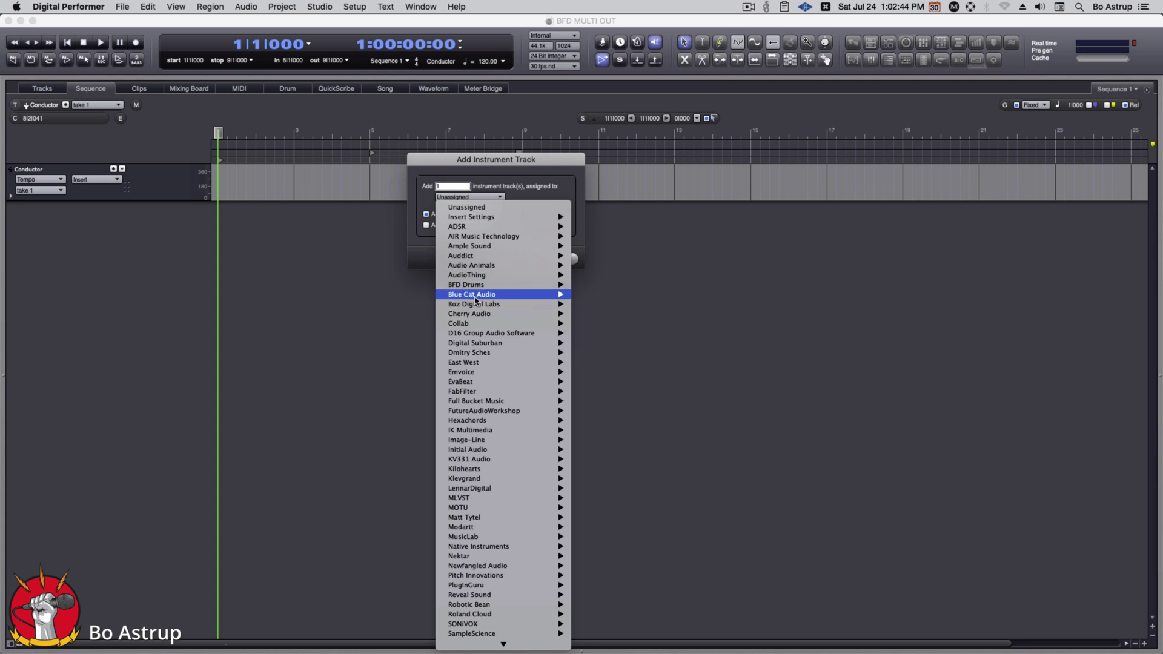
mouse_move(478, 286)
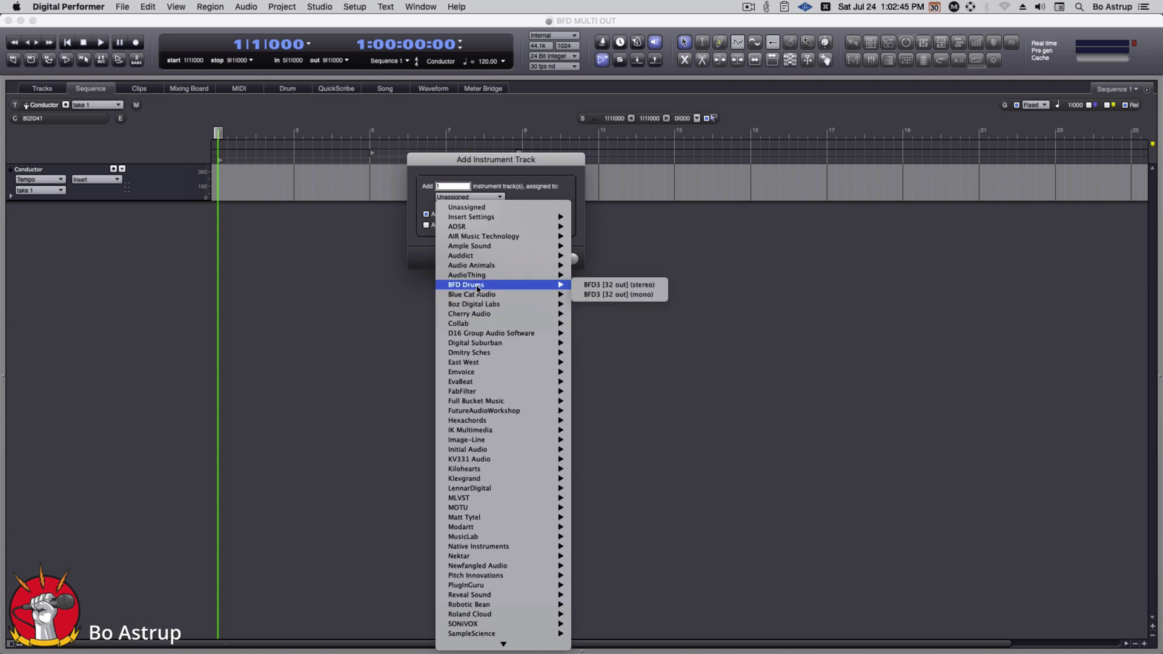
click(633, 286)
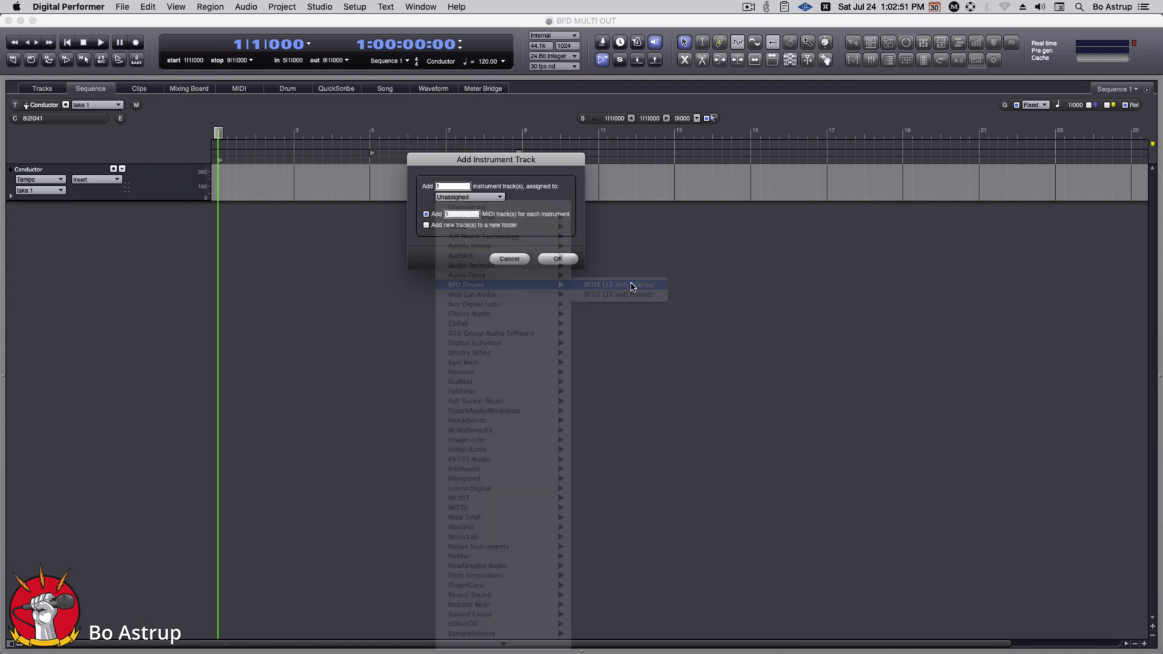
click(558, 260)
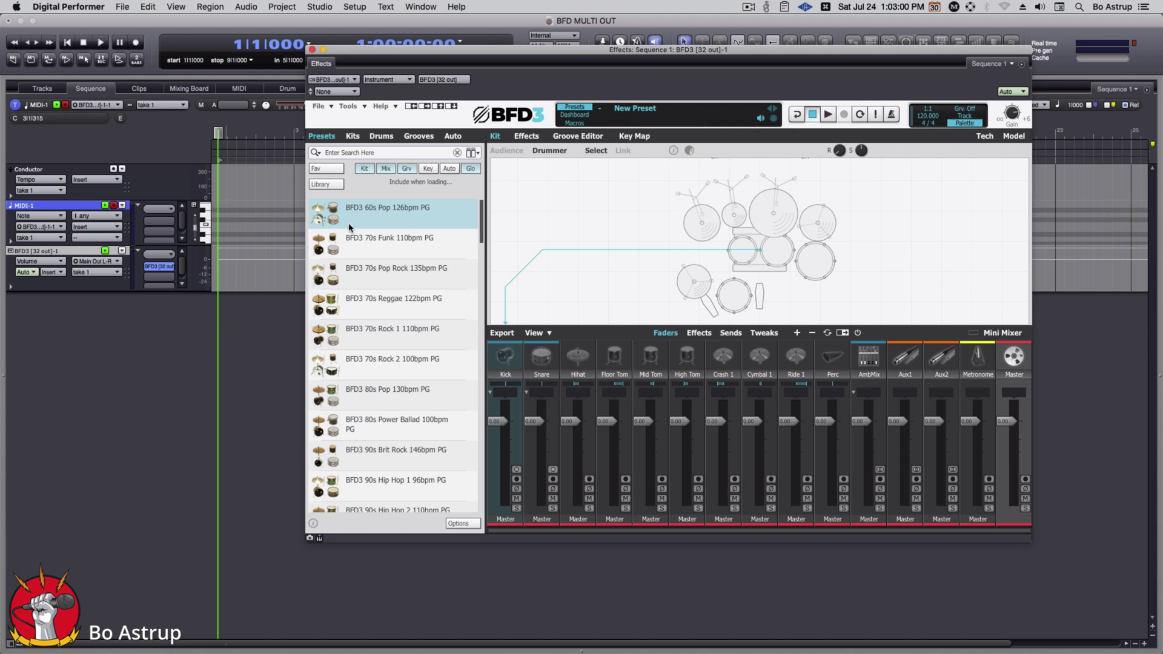
Load the BFD3 60s Pop PG kit into BFD3
click(352, 135)
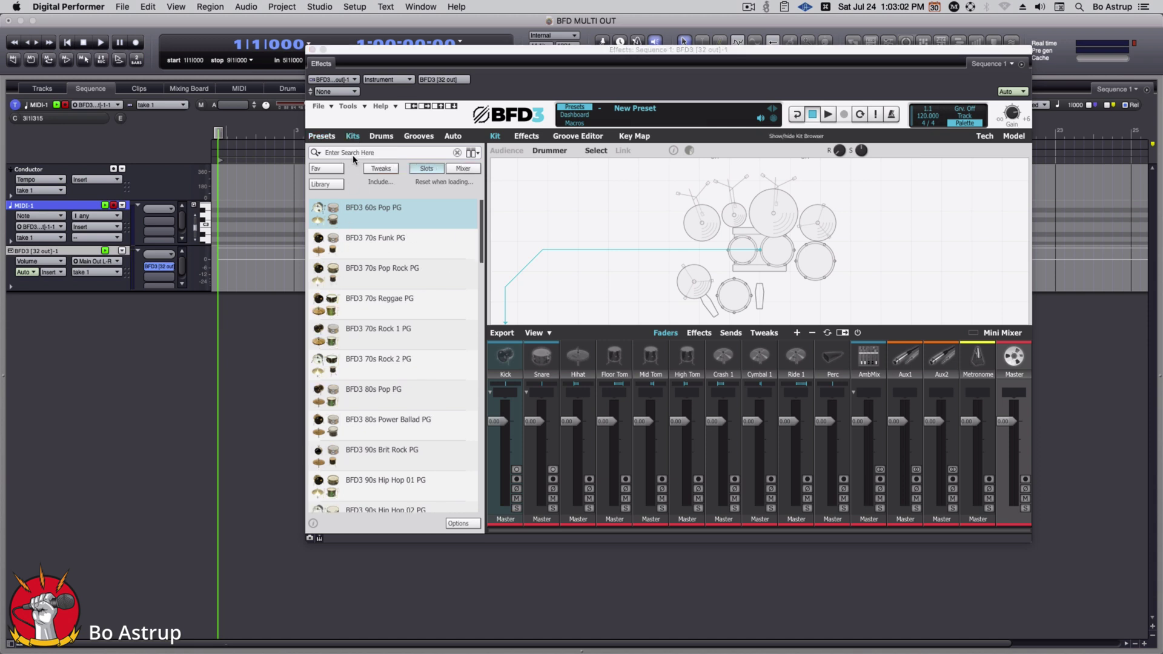
double_click(332, 216)
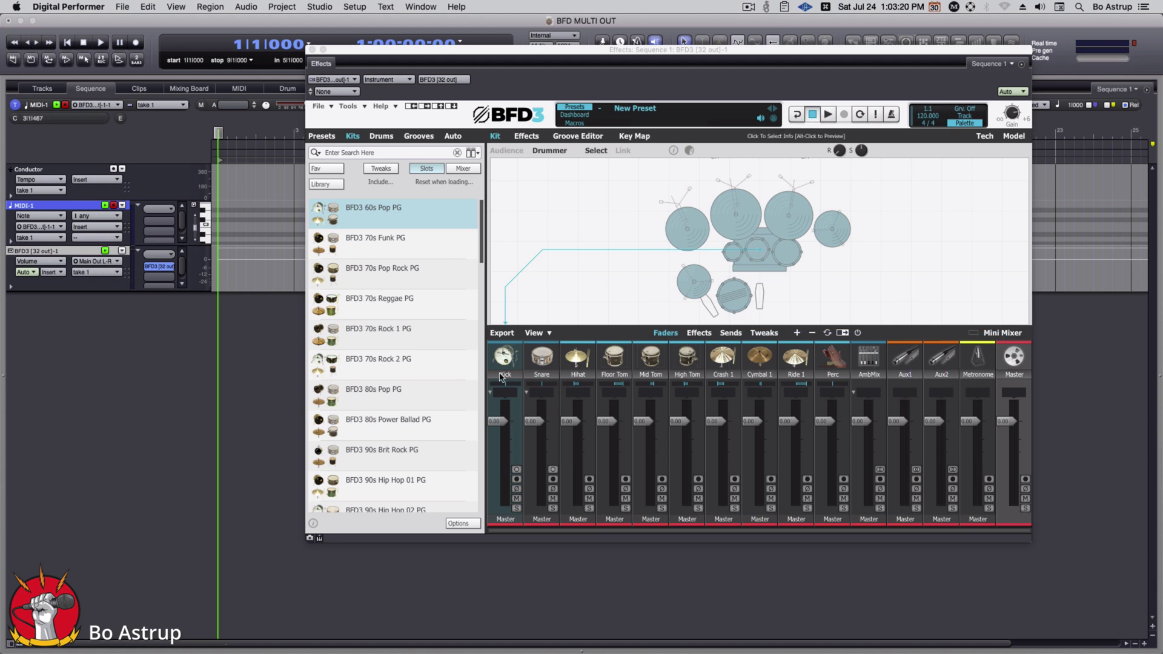
Review the stereo and mono output options of BFD3's Kick channel, then close the plug-in window
click(509, 520)
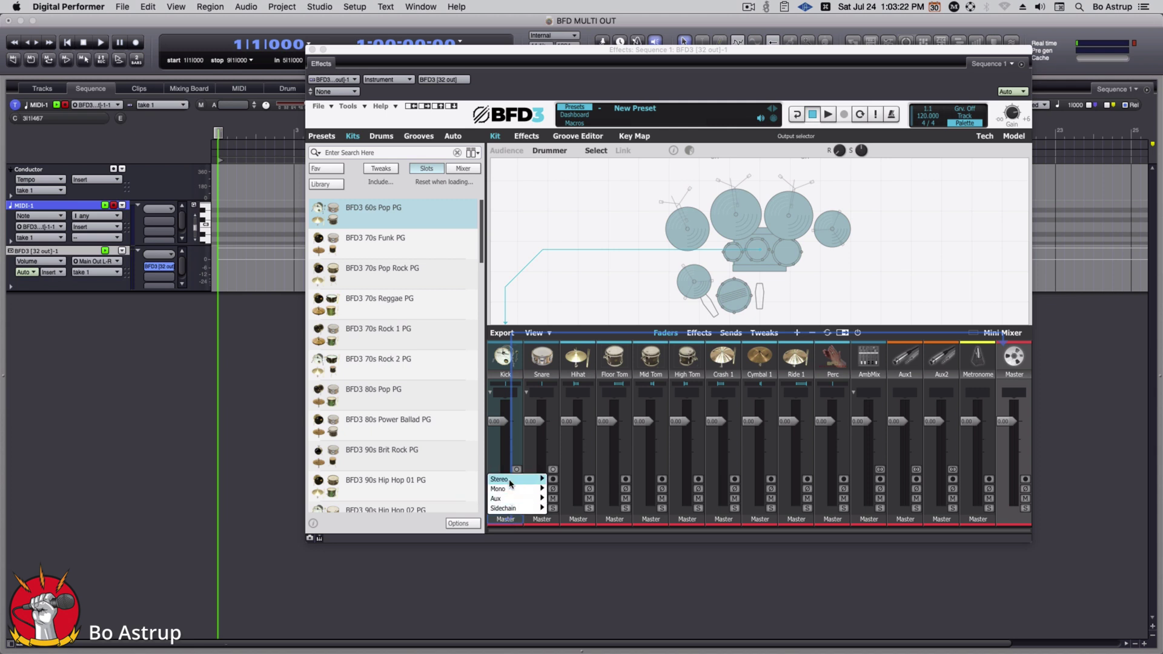
mouse_move(510, 483)
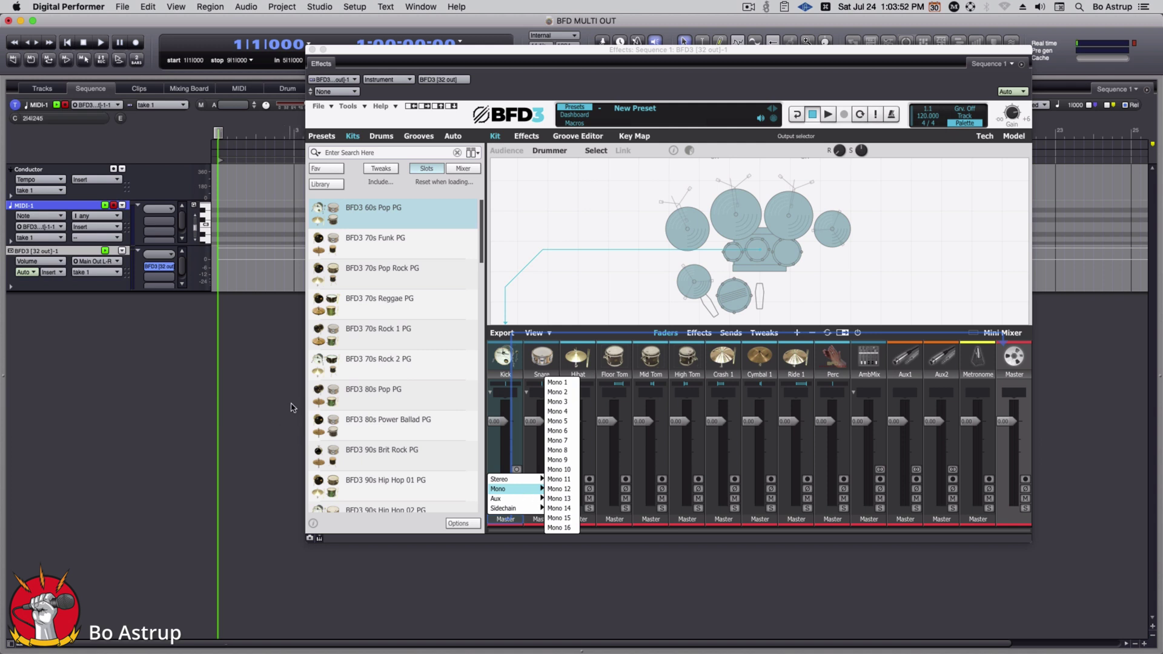
click(312, 49)
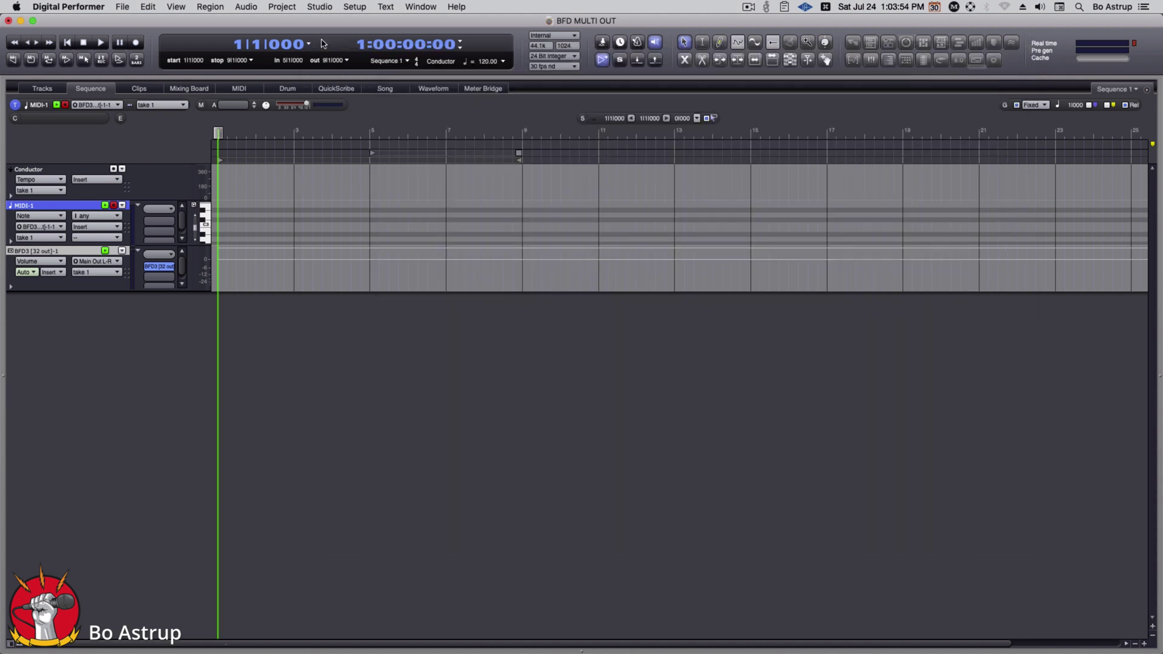
Examine the BFD3 outputs listed among the instrument bundles, widening the Bundles window to see them
click(319, 6)
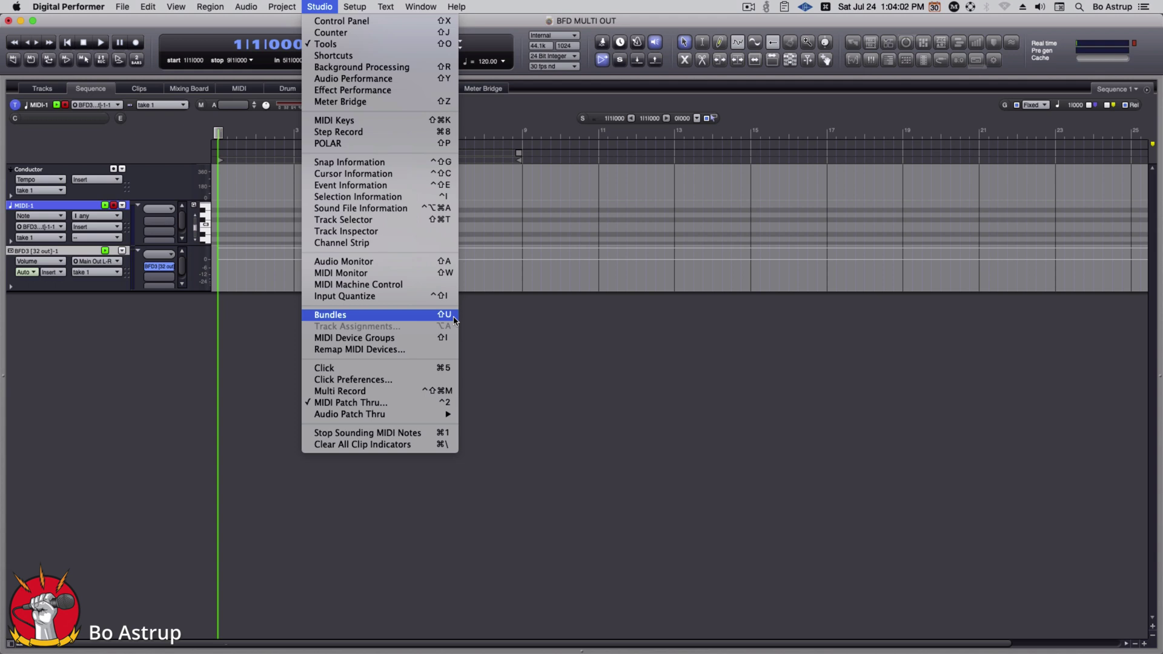
click(330, 315)
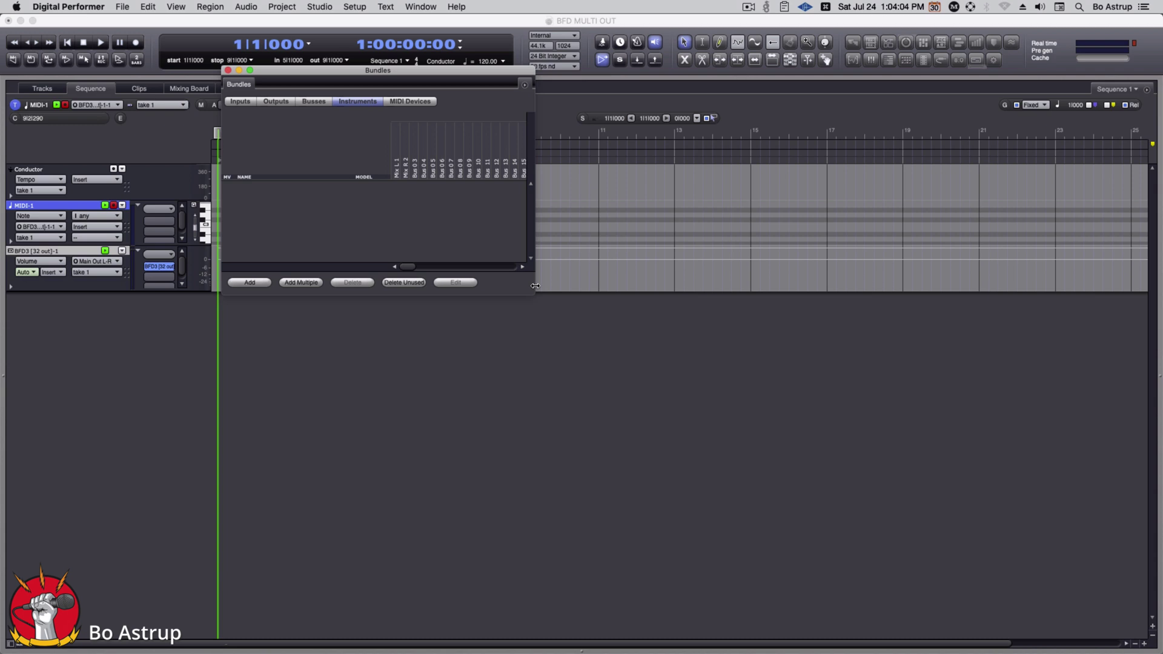
drag(535, 286, 1113, 286)
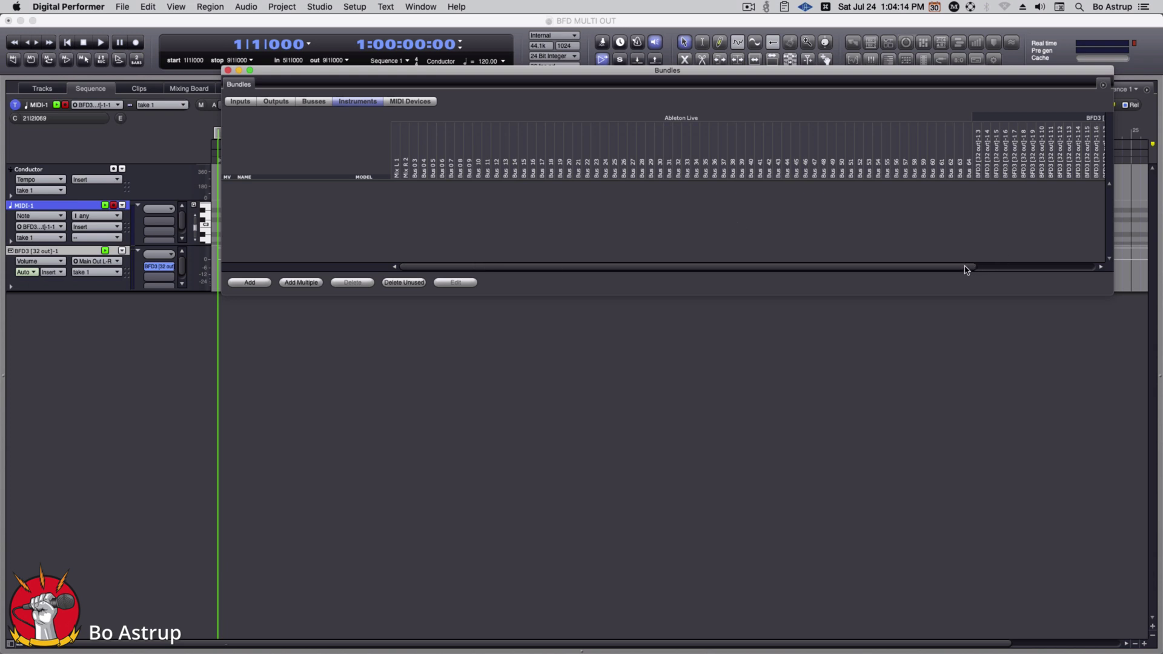
drag(967, 268, 1096, 266)
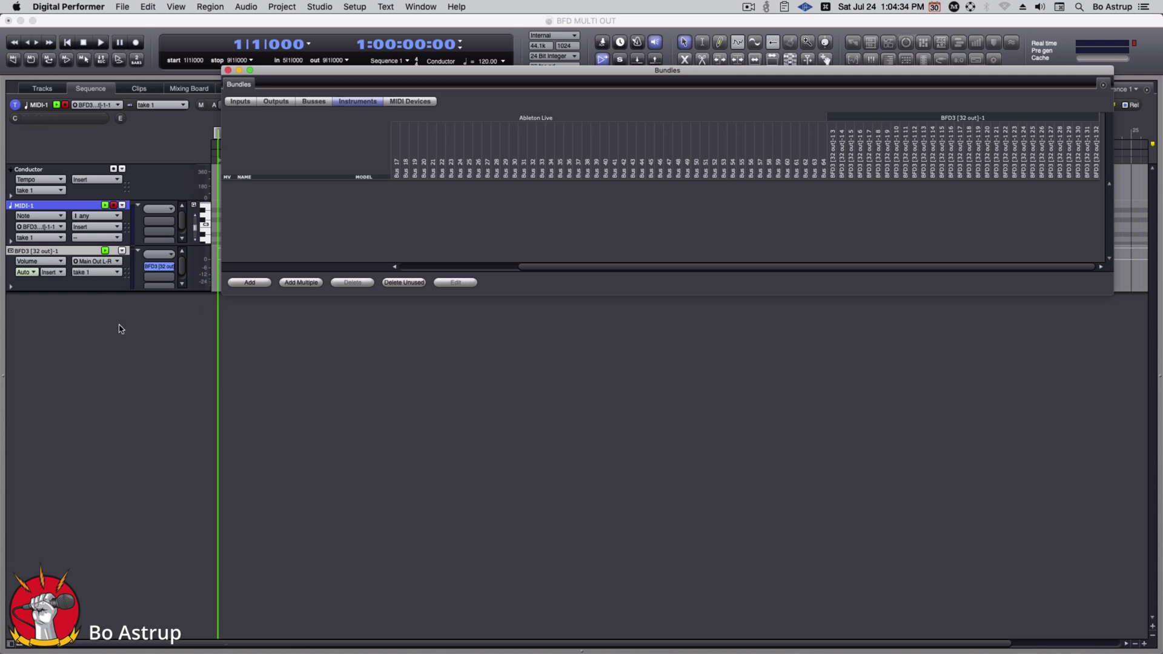
key(super+w)
Add a mono audio track and name it KICK
click(280, 7)
mouse_move(291, 21)
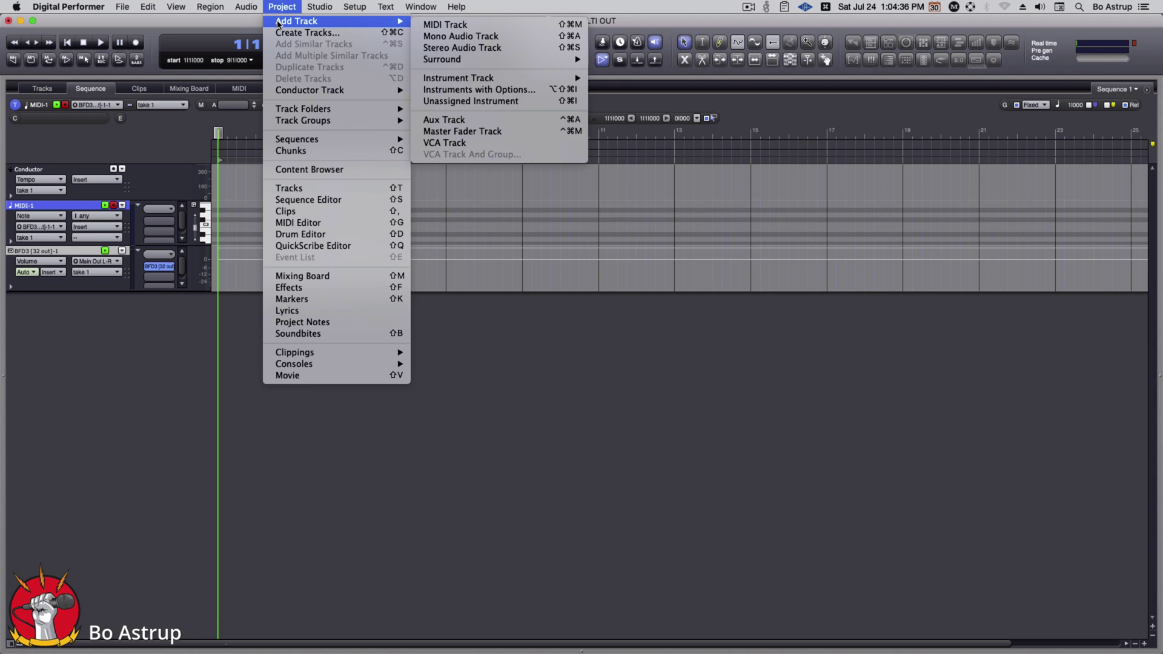
click(451, 37)
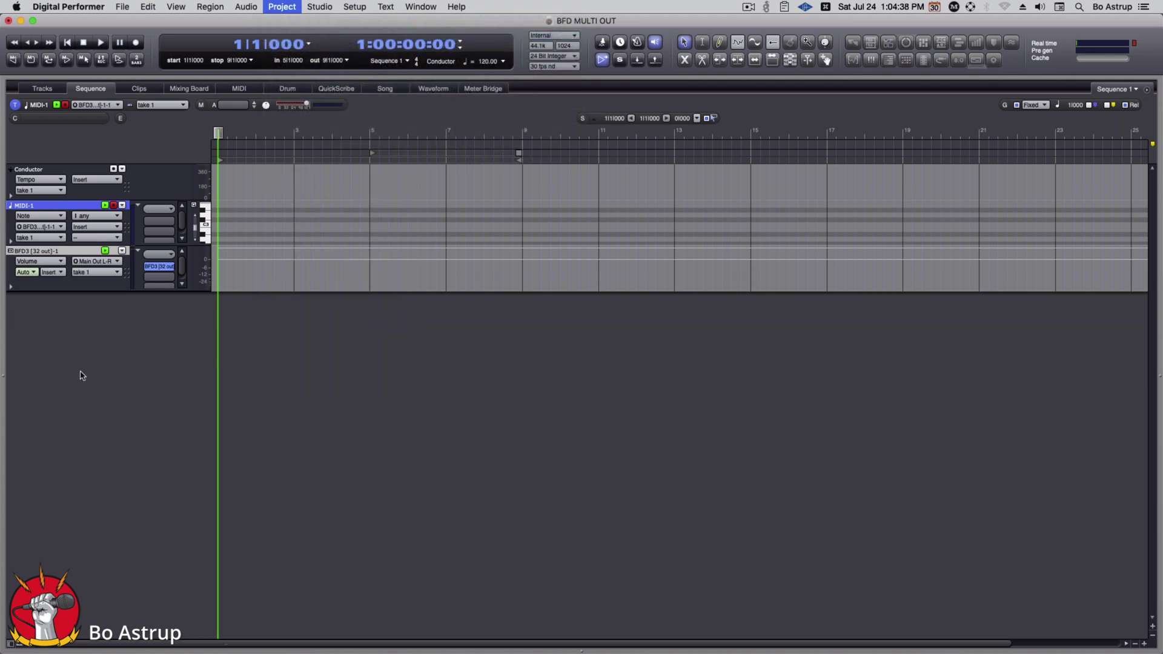
double_click(31, 298)
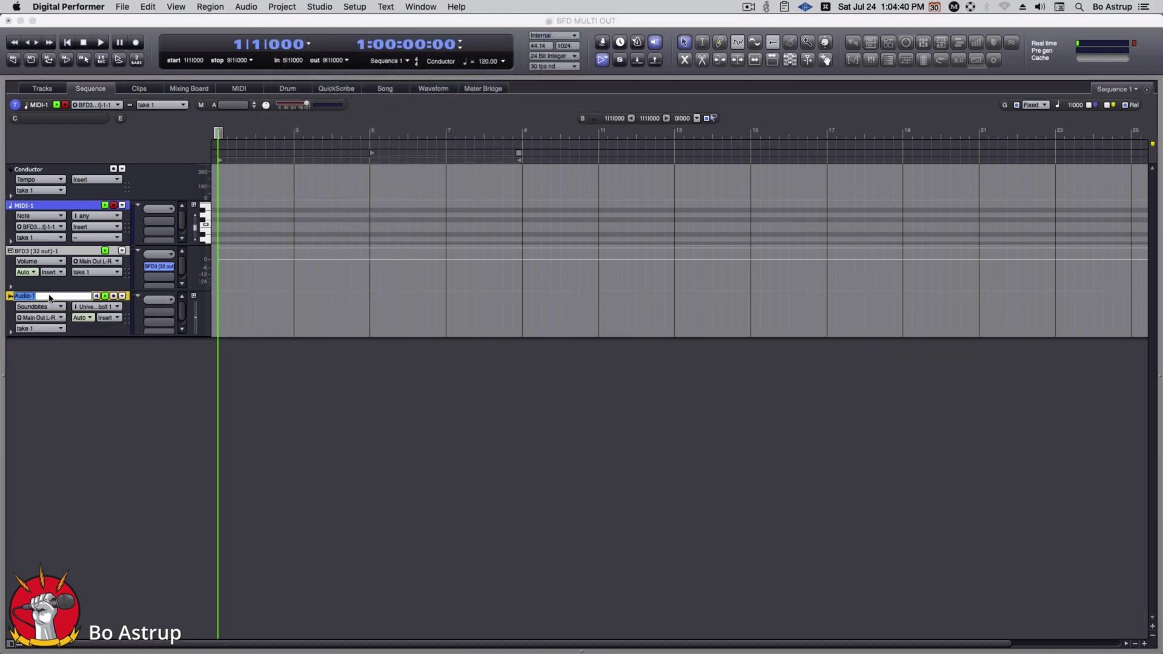
text(KICK)
key(Return)
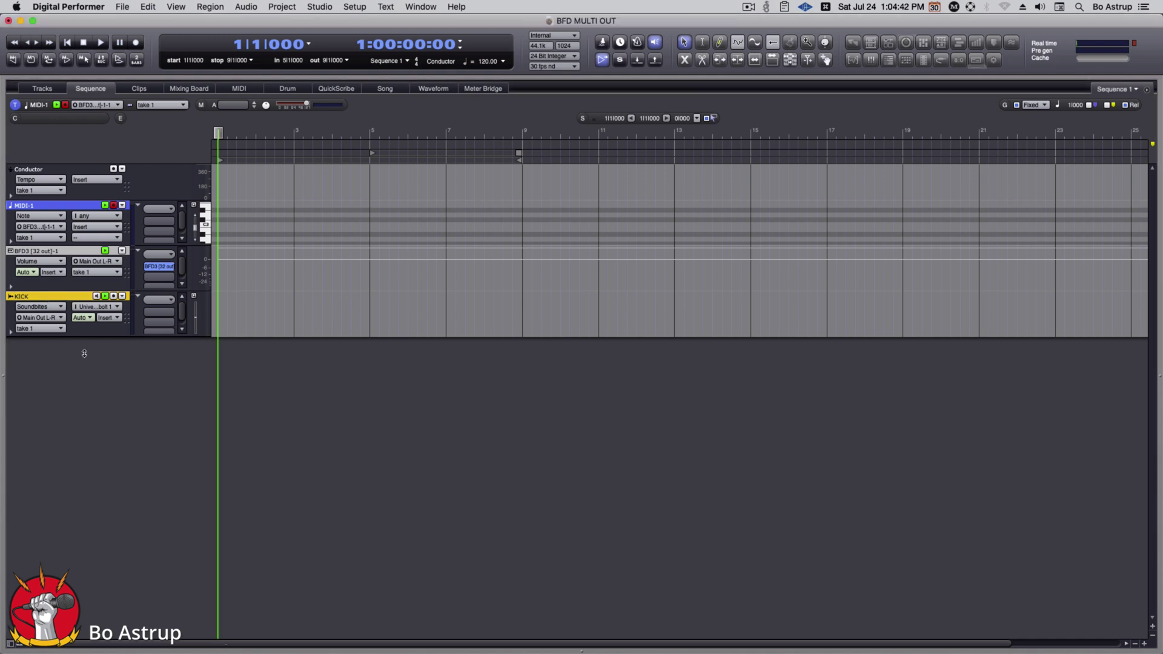
Set the KICK track's input to a new mono bundle from BFD3 [32 out]-1 3
click(103, 309)
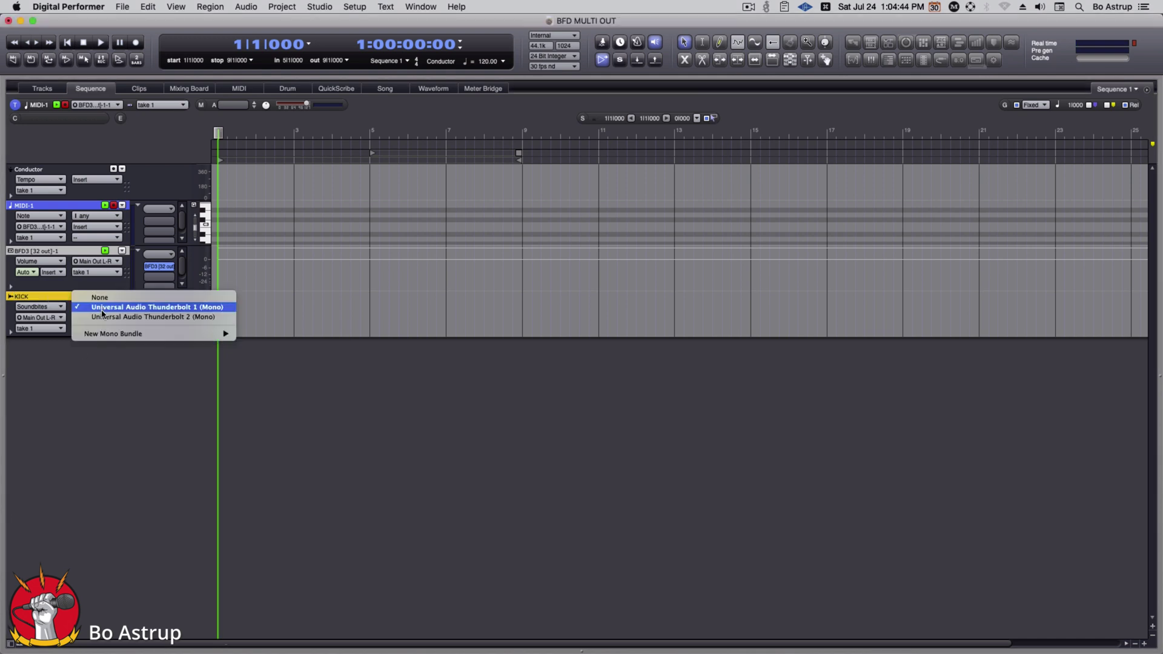
mouse_move(103, 336)
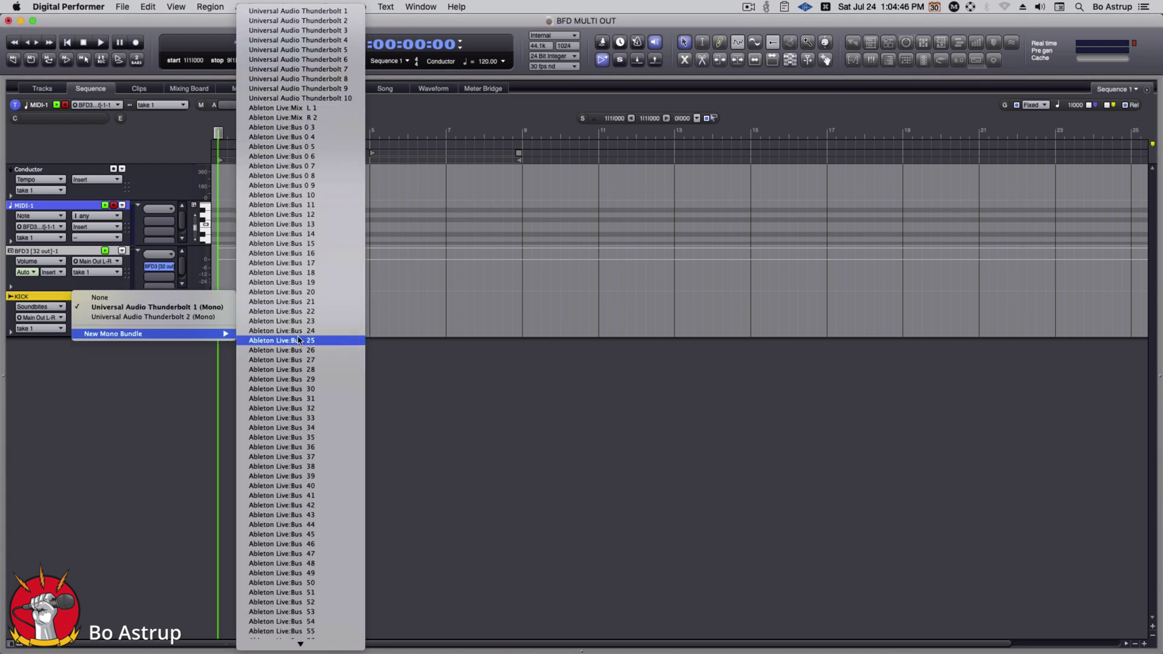
mouse_move(325, 647)
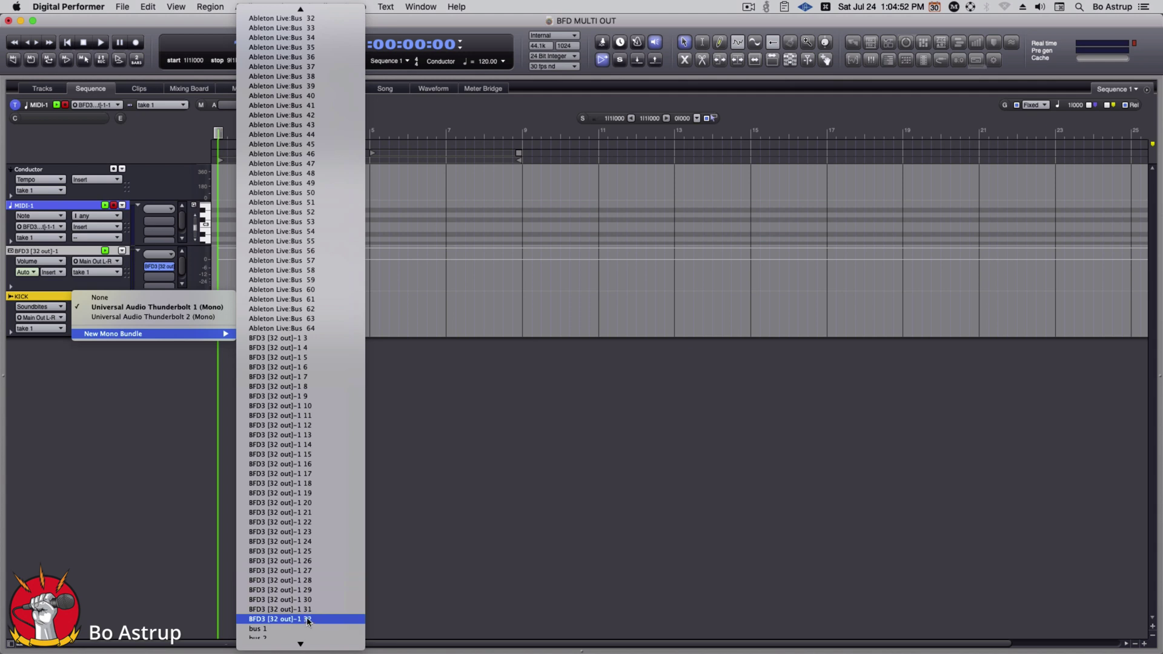
click(319, 344)
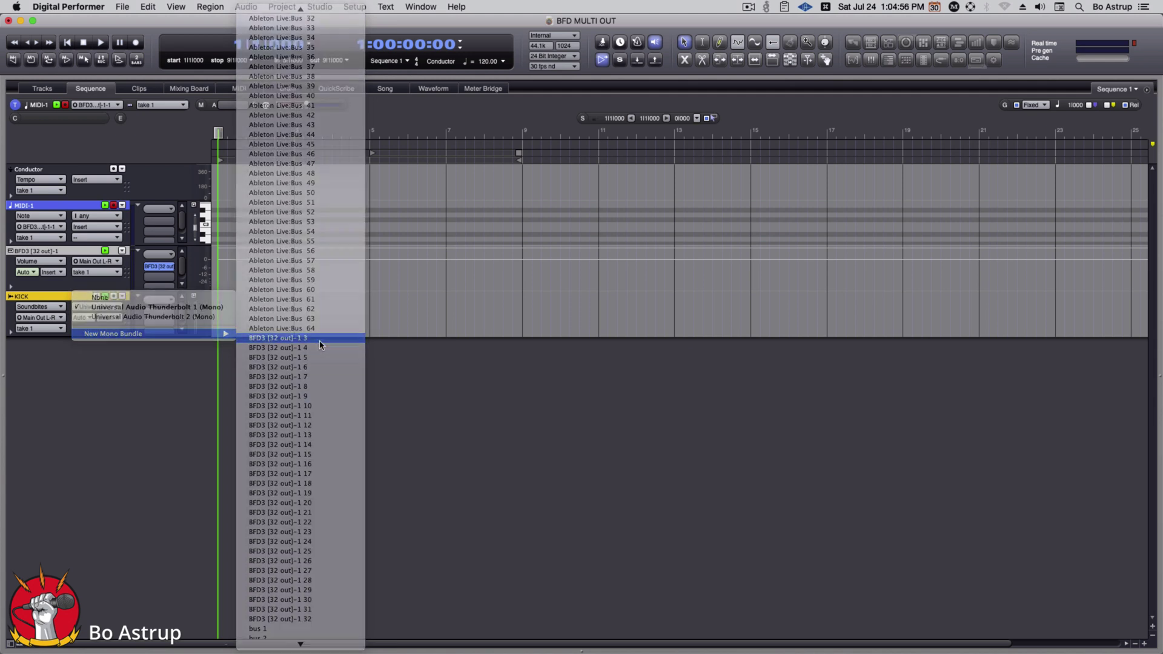
Check the BFD3 mono bundle in the Bundles window and the input choices of the KICK track
click(318, 7)
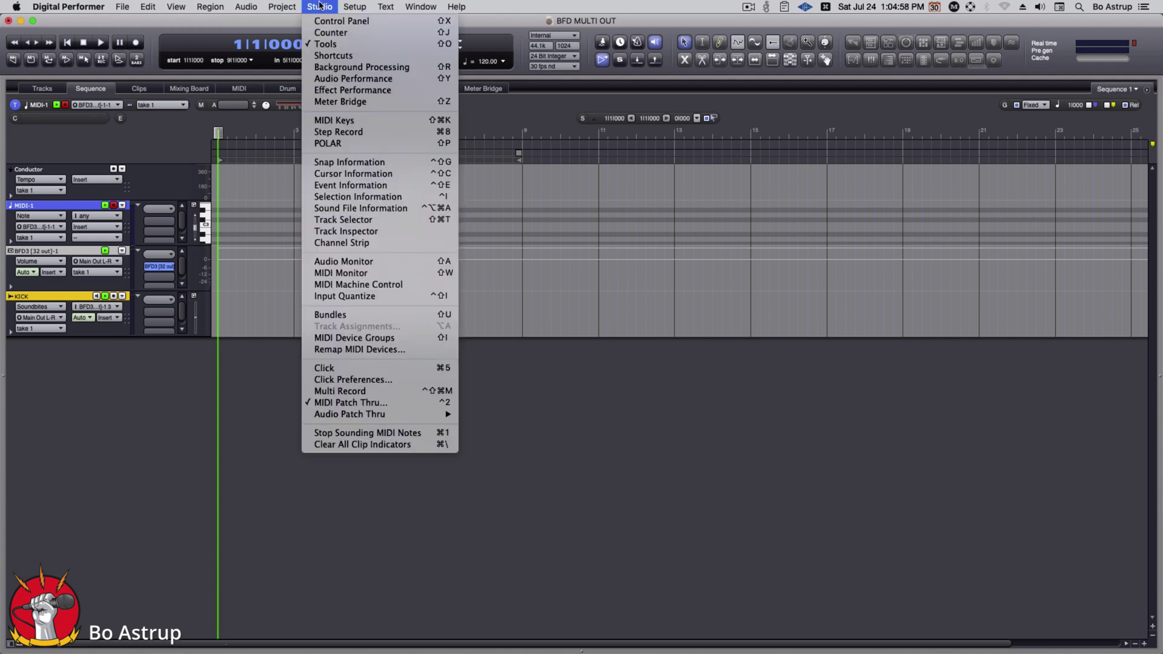
click(351, 316)
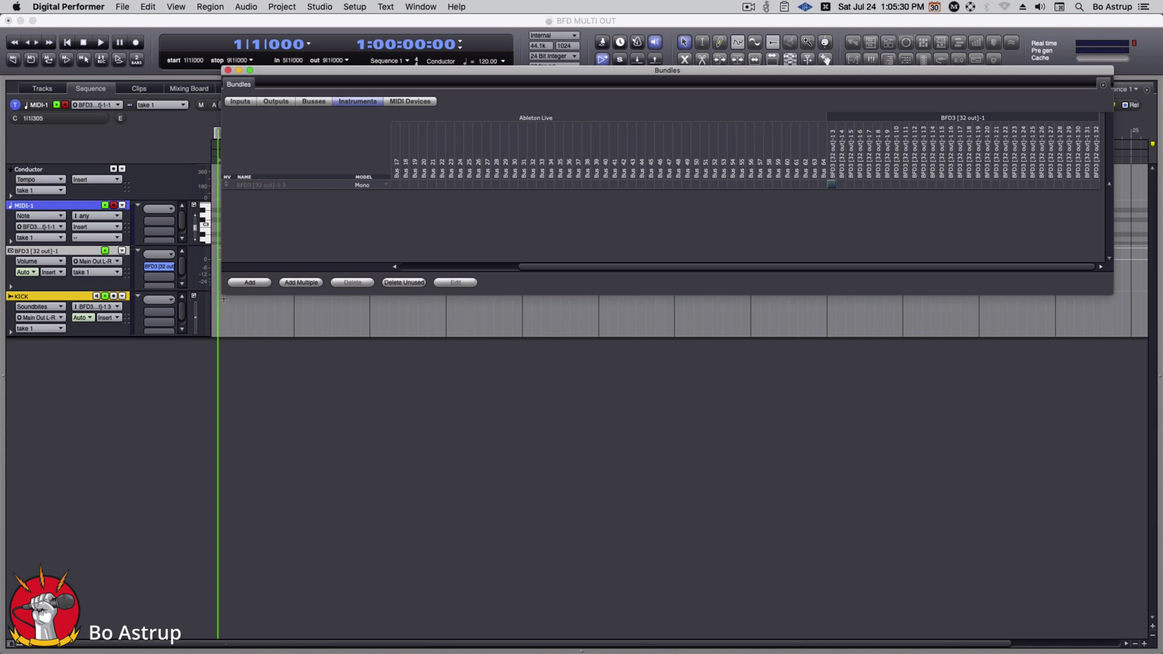
key(super+w)
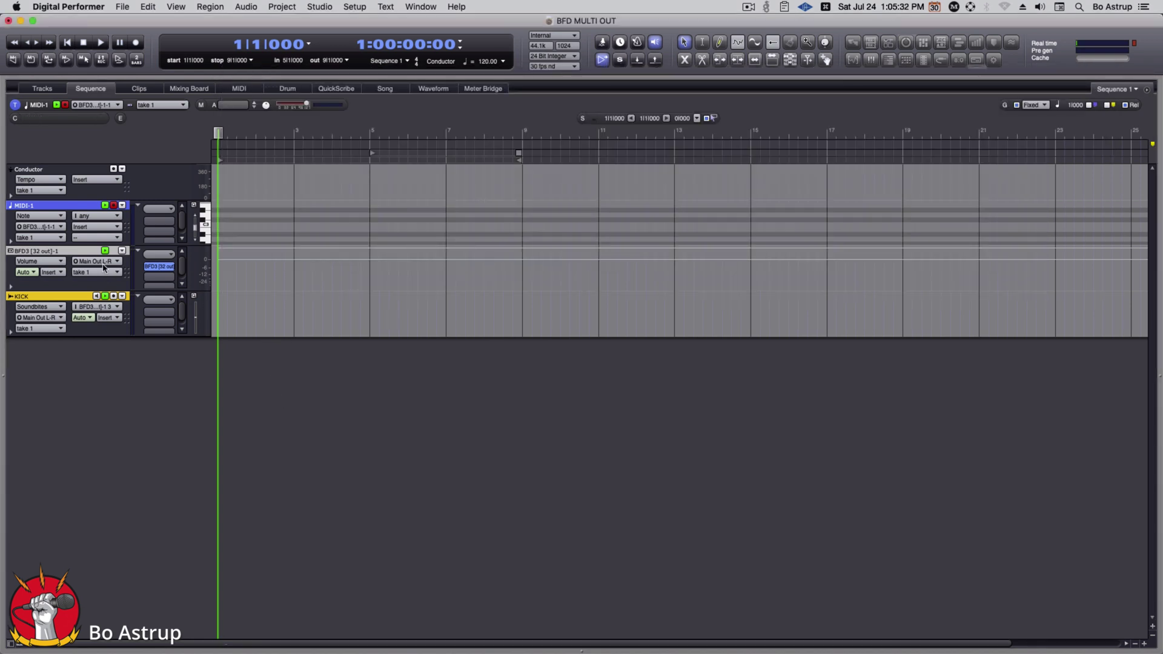
click(90, 309)
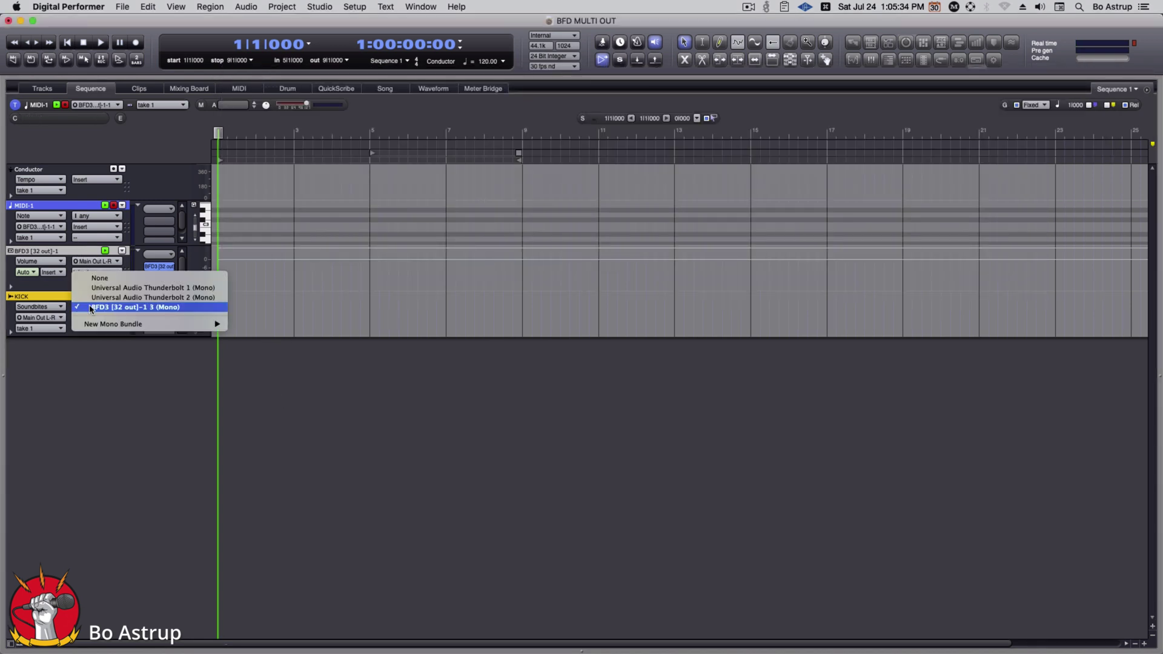
click(130, 381)
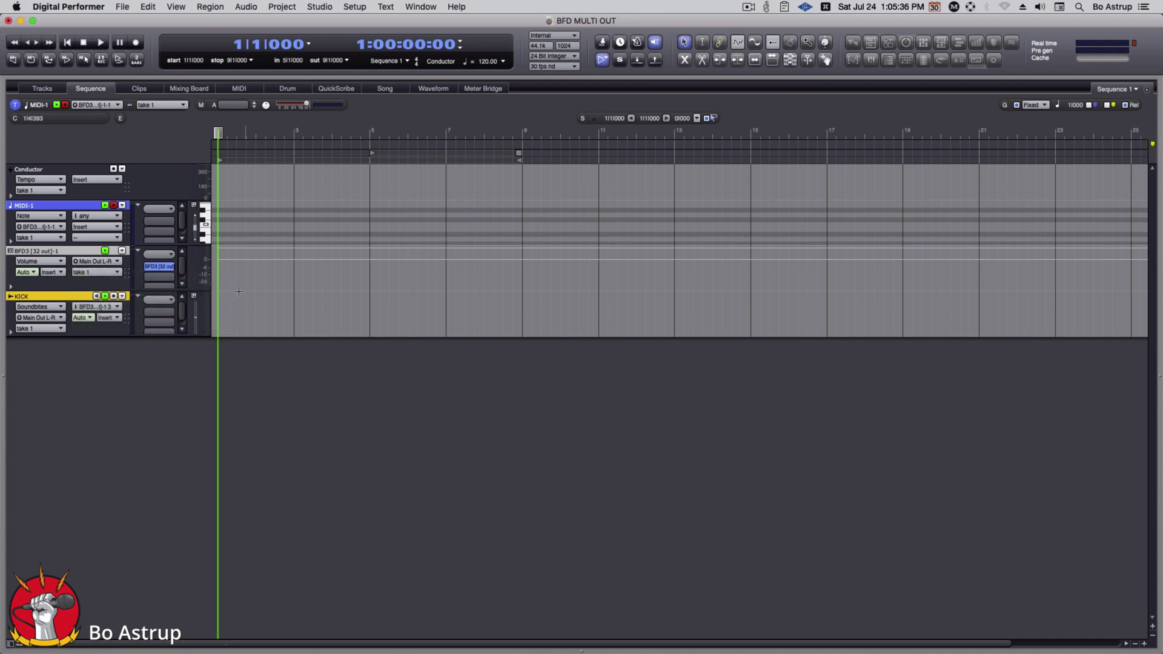
Reopen the BFD3 plug-in and route its Kick channel to output Stereo 2
click(159, 267)
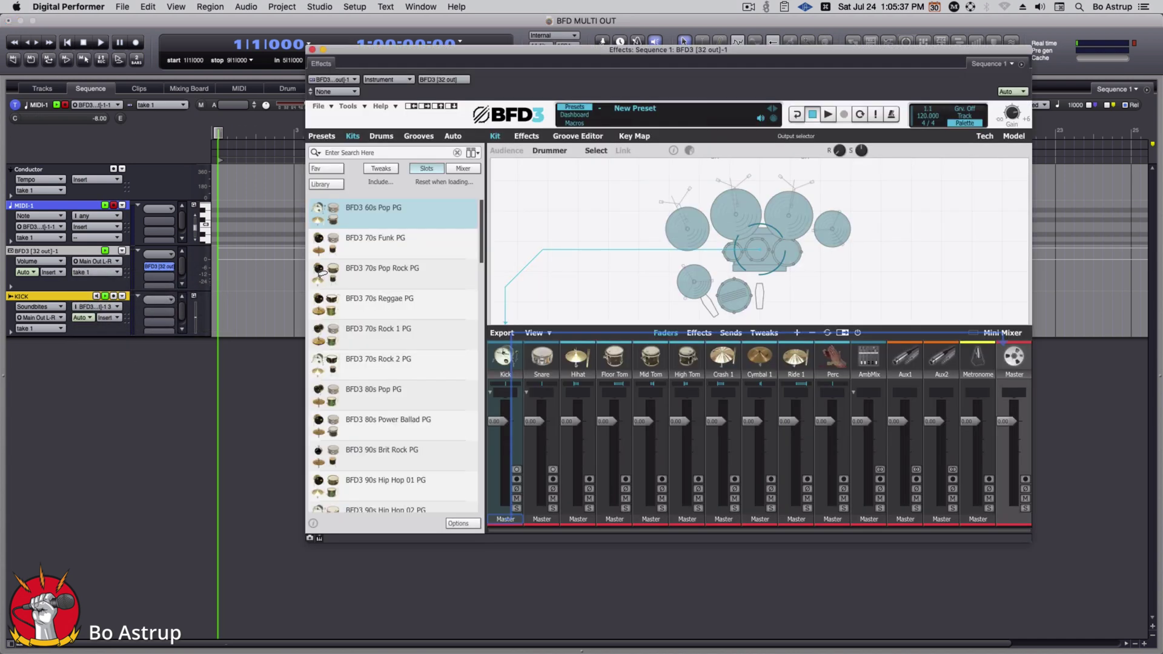
click(506, 519)
mouse_move(513, 489)
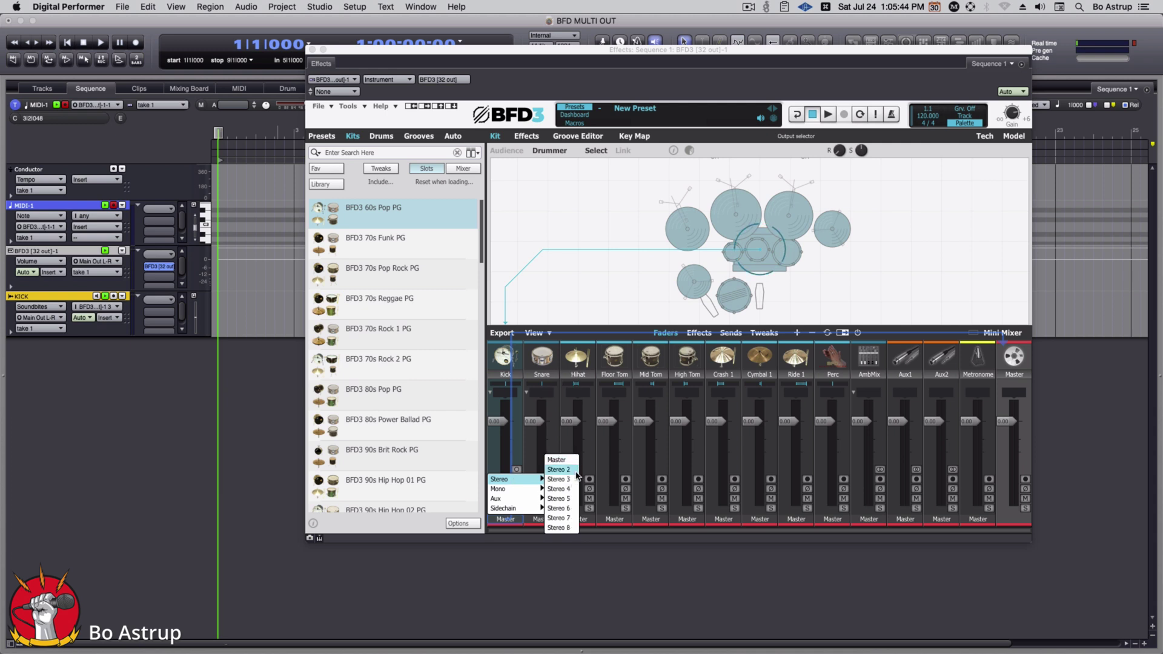
click(558, 470)
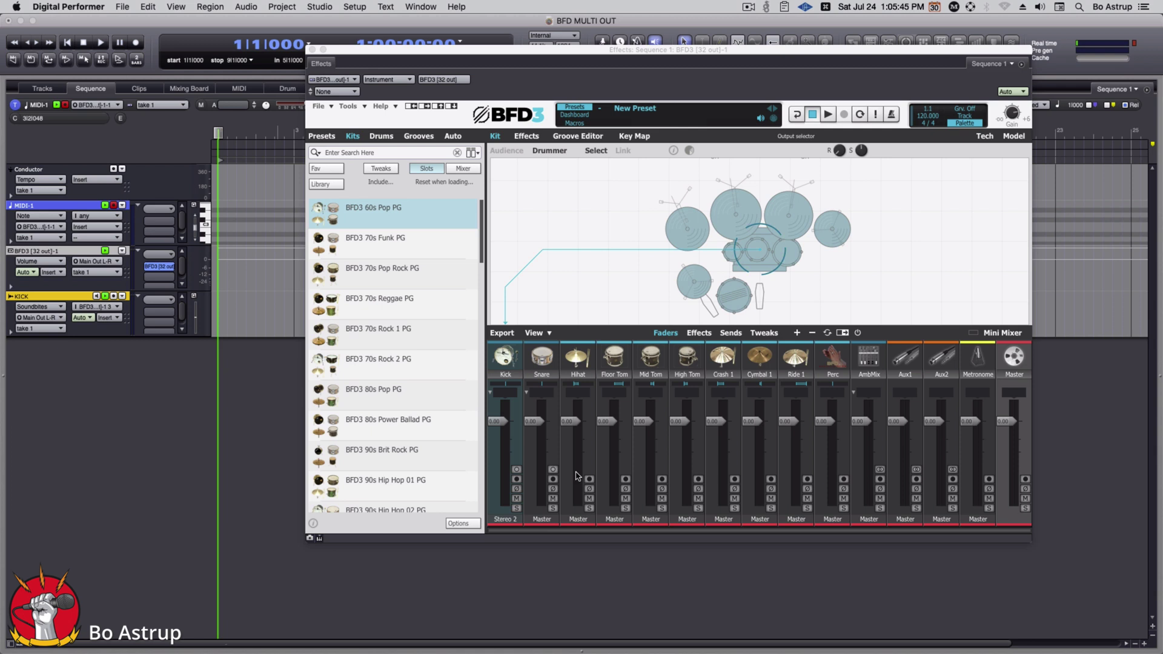
Review the KICK track's input choices and route BFD3's Kick channel to output Mono 16
click(110, 310)
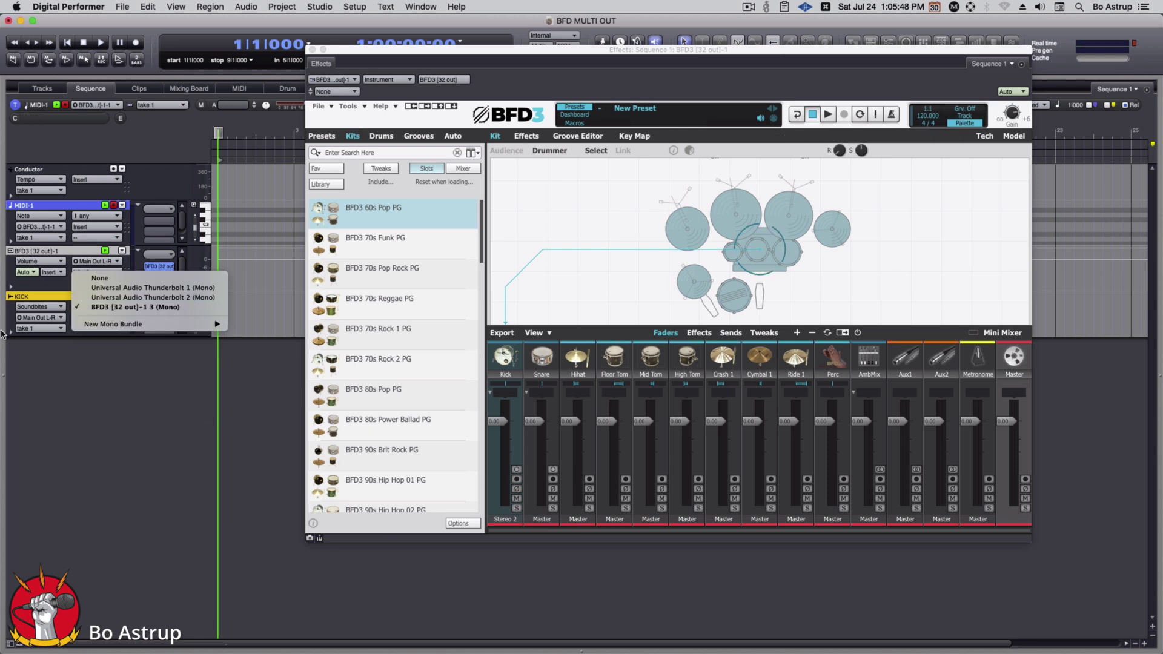
click(100, 307)
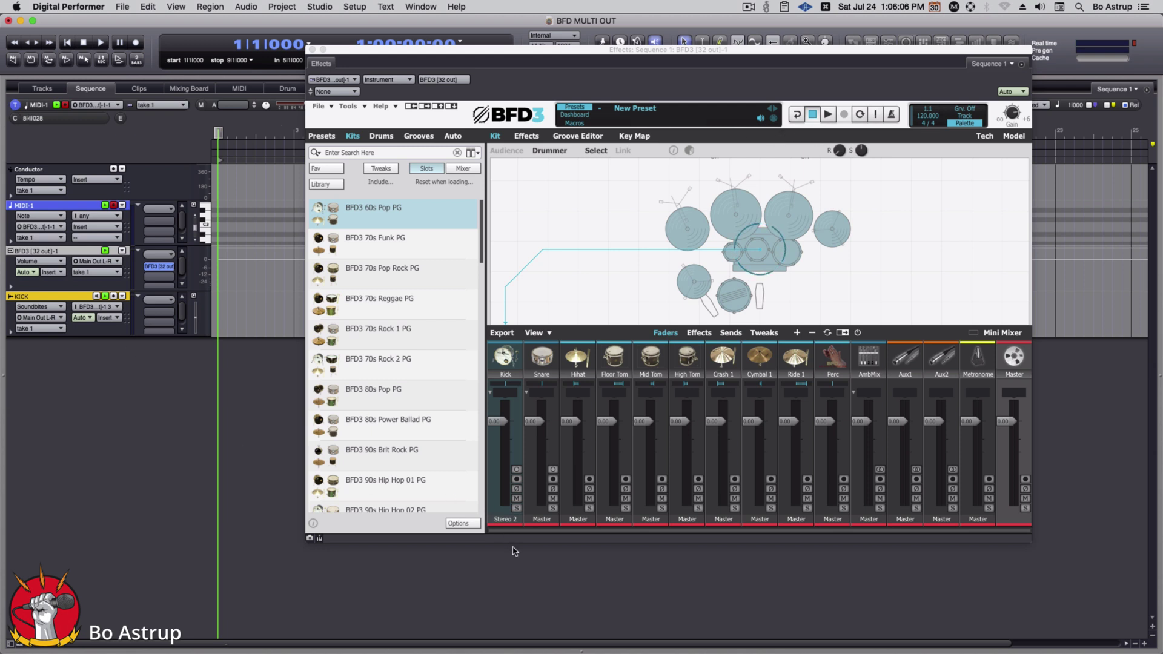
click(506, 519)
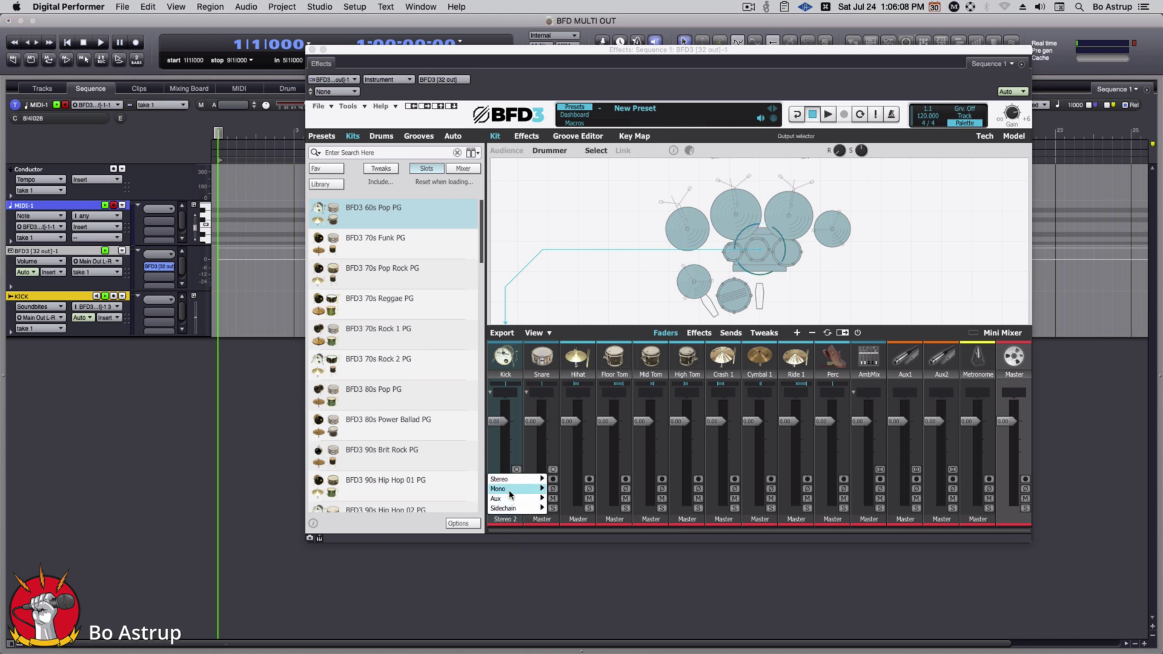
mouse_move(510, 495)
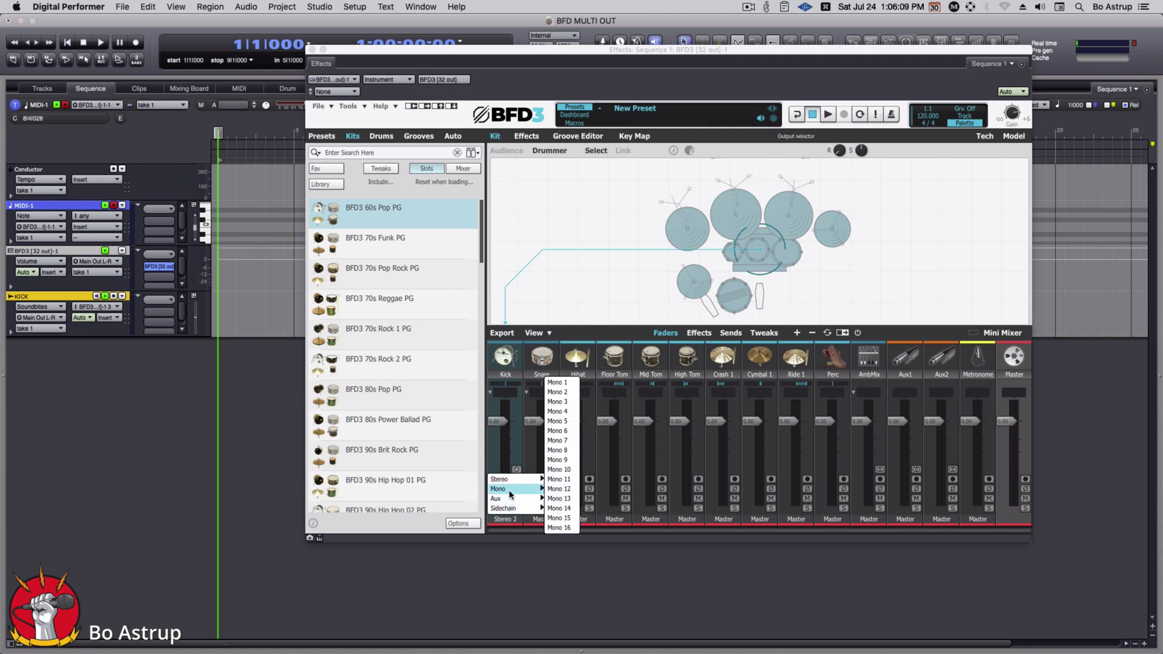
click(559, 528)
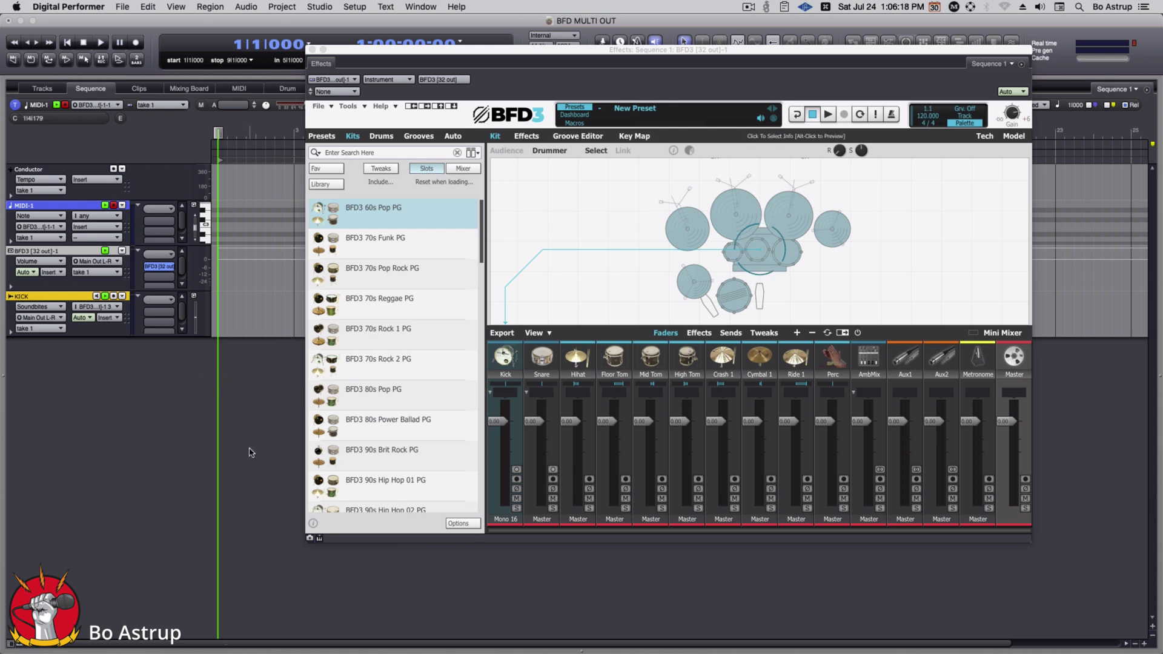
Add an instrument bundle in the Bundles window, make it mono and assign it to BFD3 [32 out]-1 32
key(shift+u)
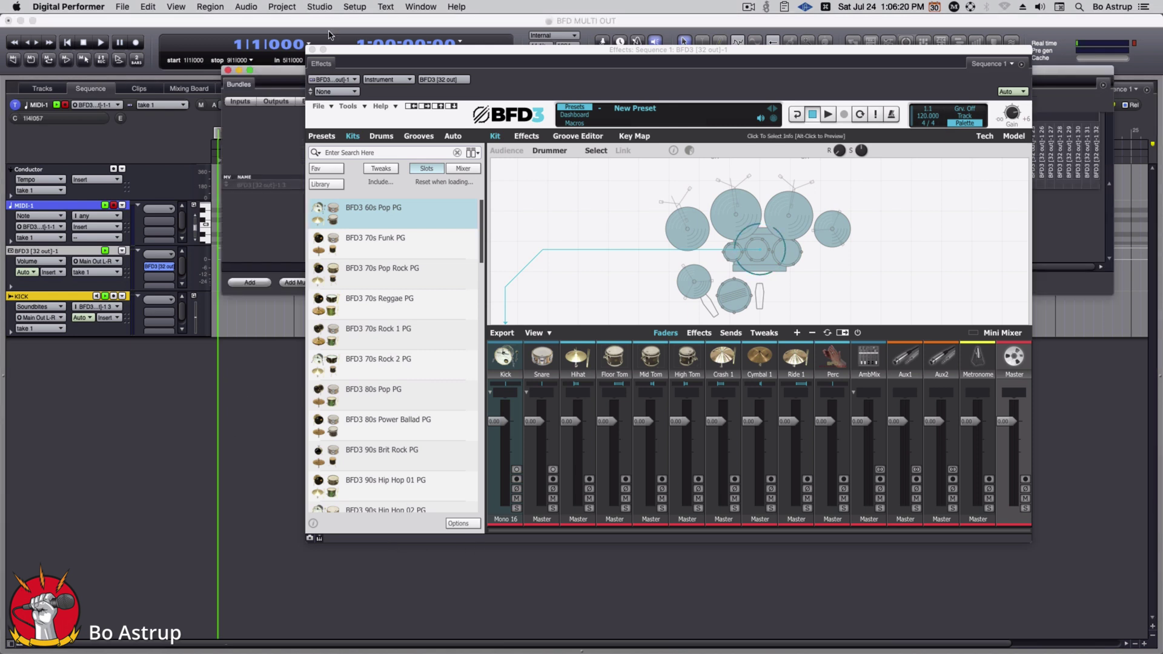
click(313, 50)
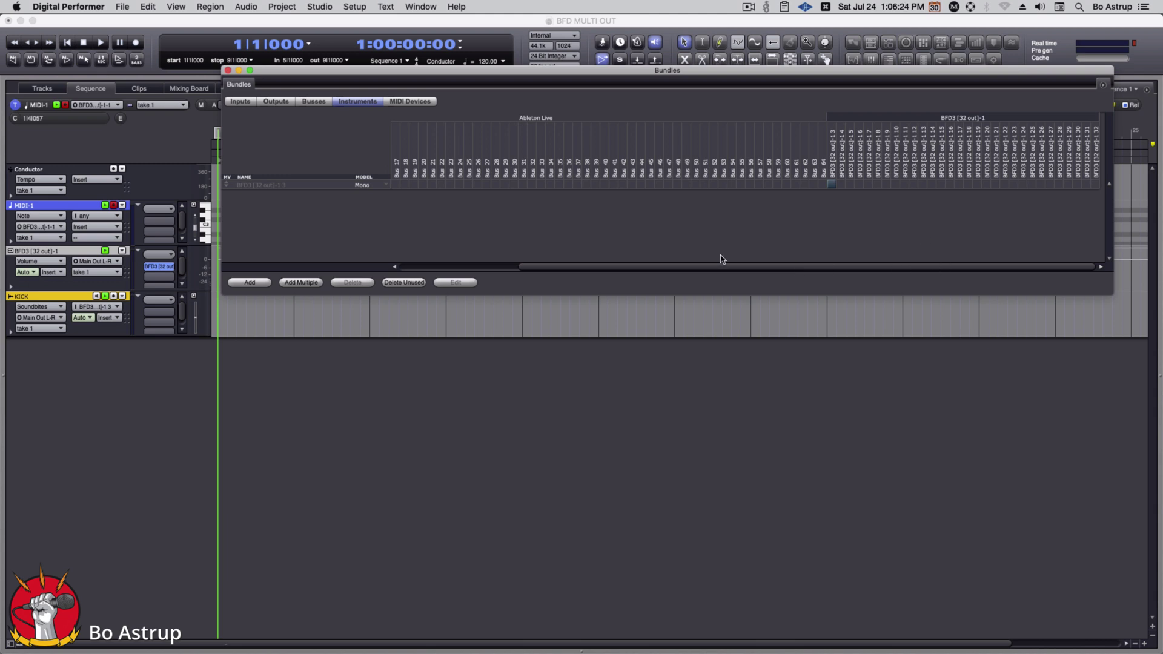
click(250, 283)
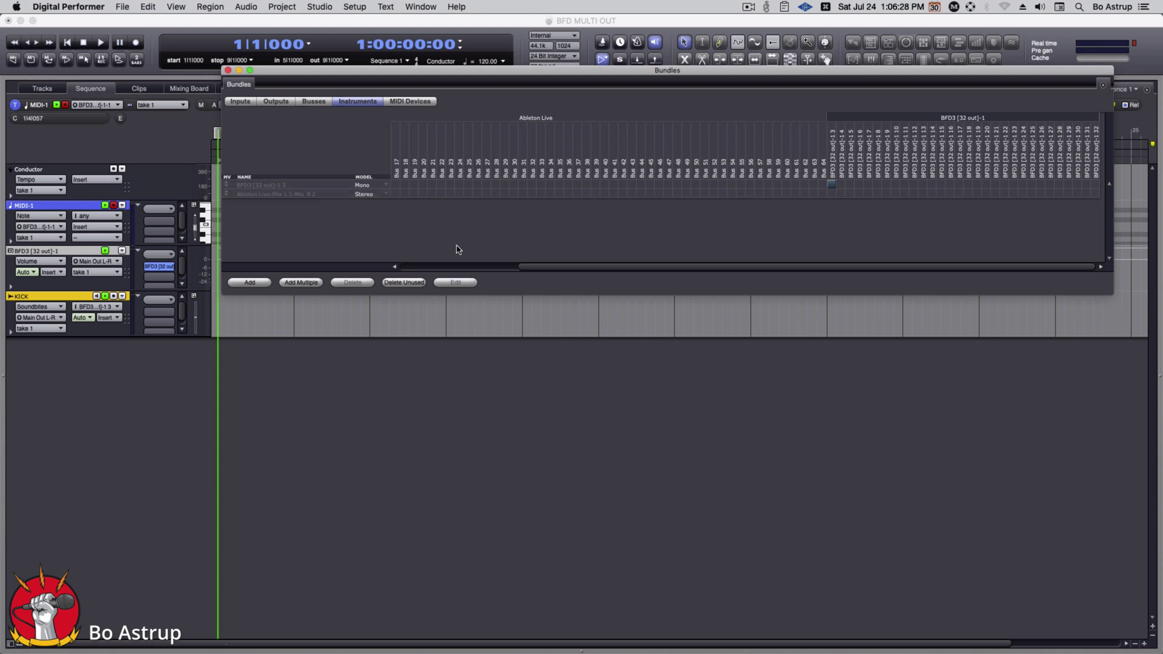
click(1095, 192)
click(367, 194)
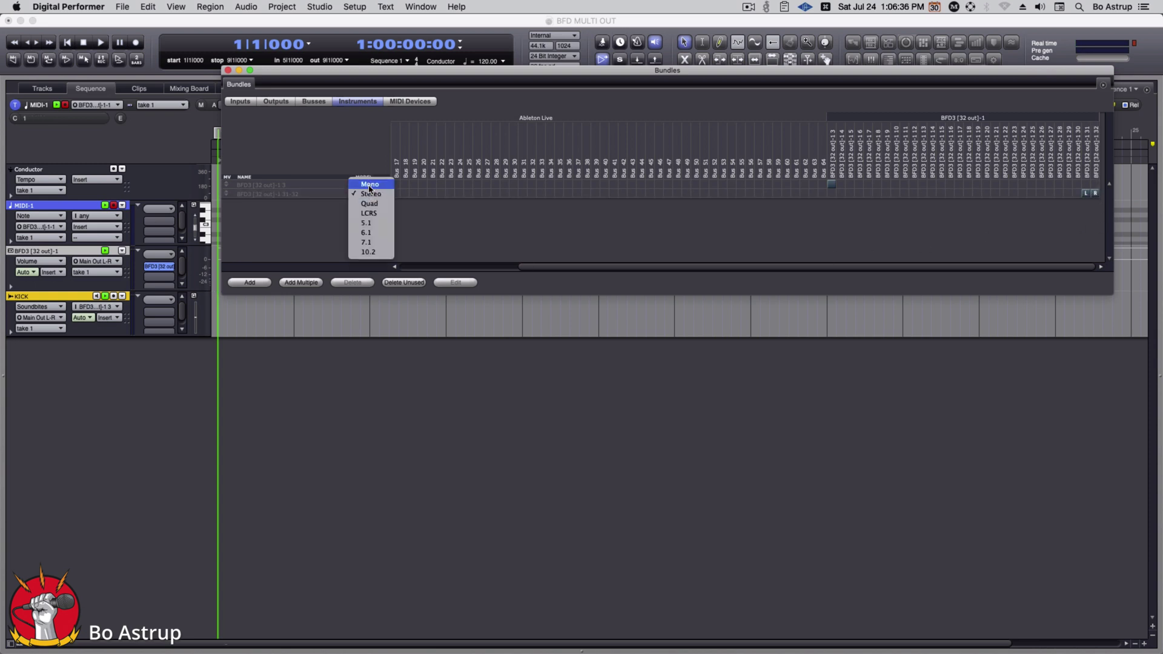
click(376, 188)
click(1095, 193)
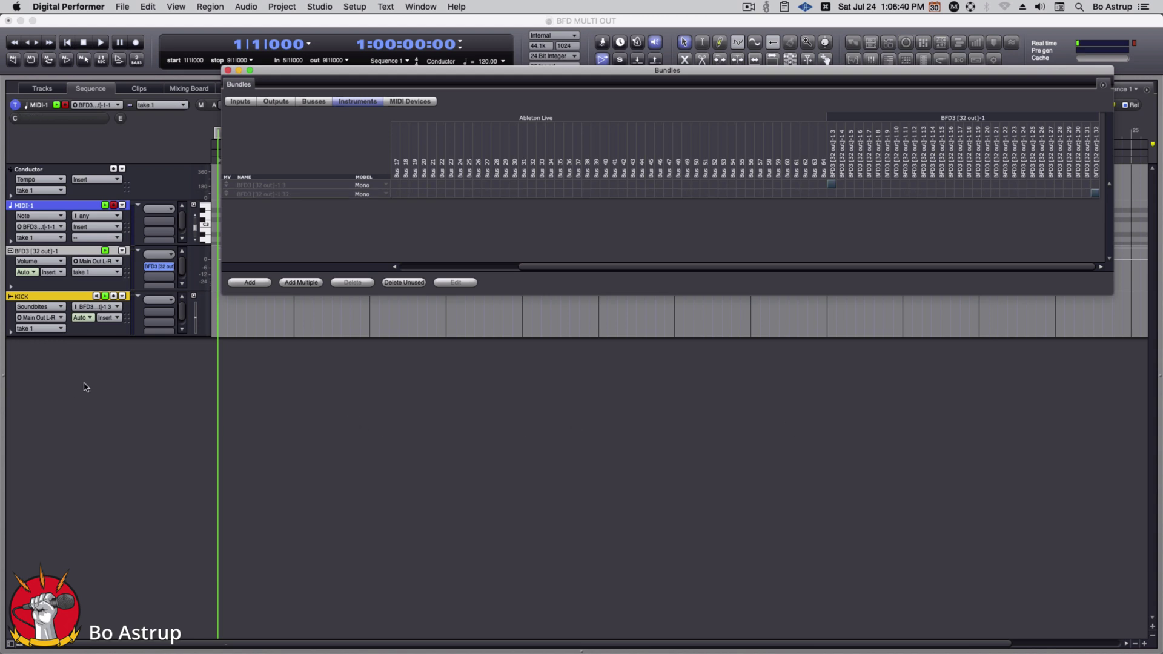
key(super+w)
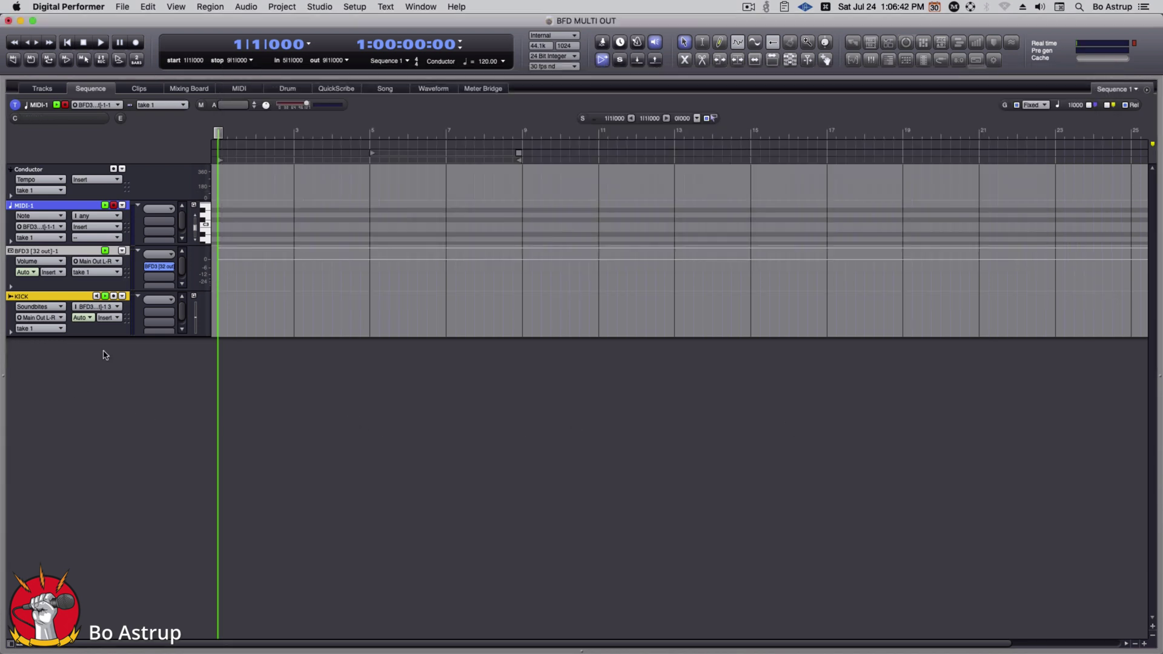
Set the KICK track's input to BFD3 [32 out]-1 32 (Mono) and record-enable the track
click(98, 306)
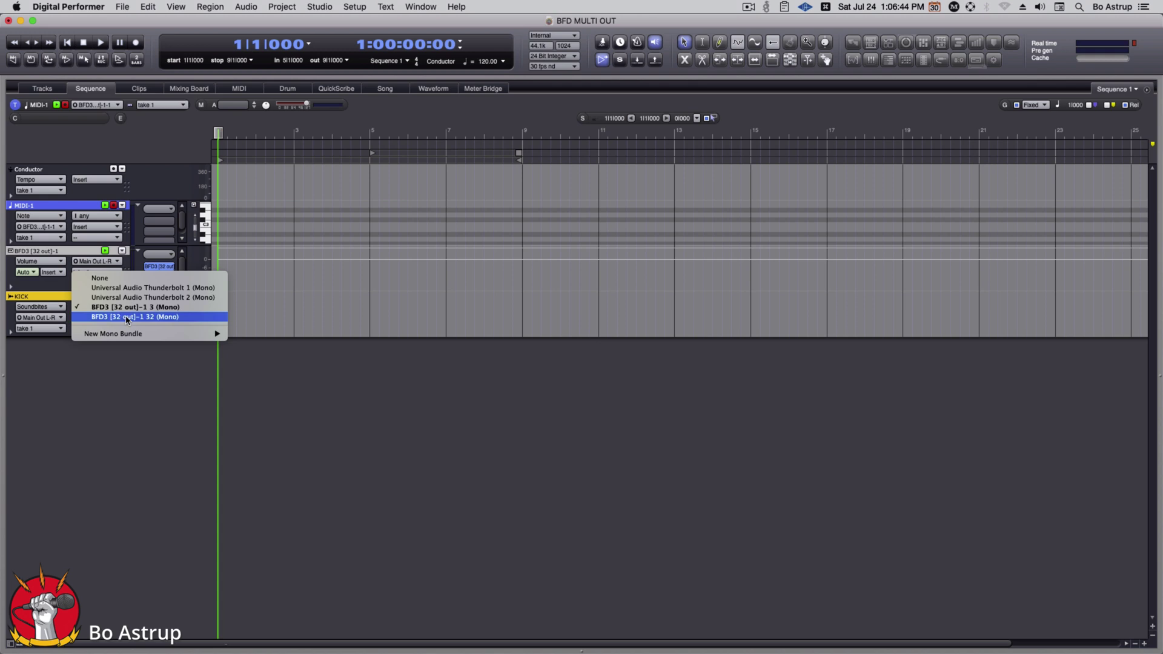
click(127, 316)
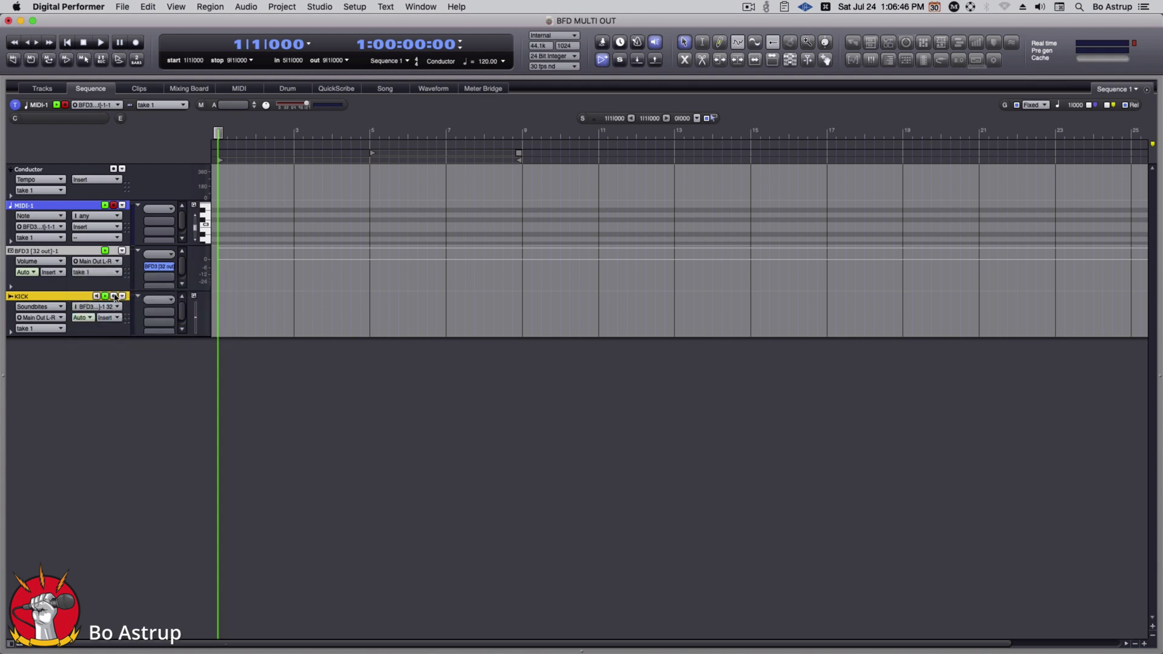
Reopen BFD3 and audition a groove palette to check the signal on the KICK track
double_click(159, 267)
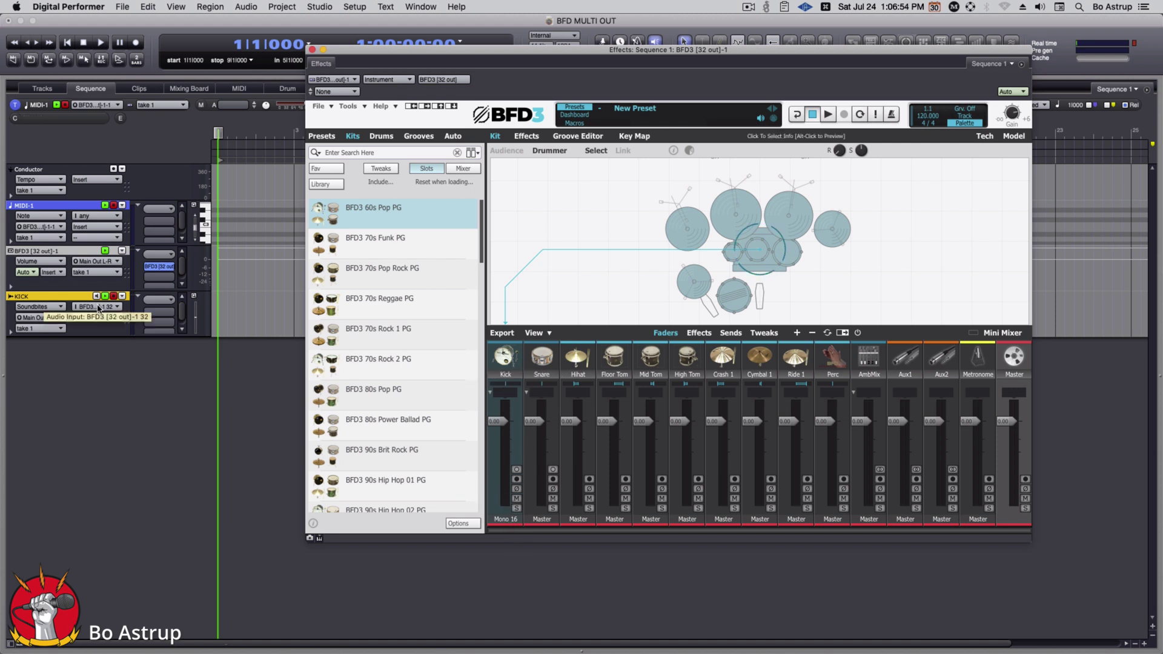
click(418, 137)
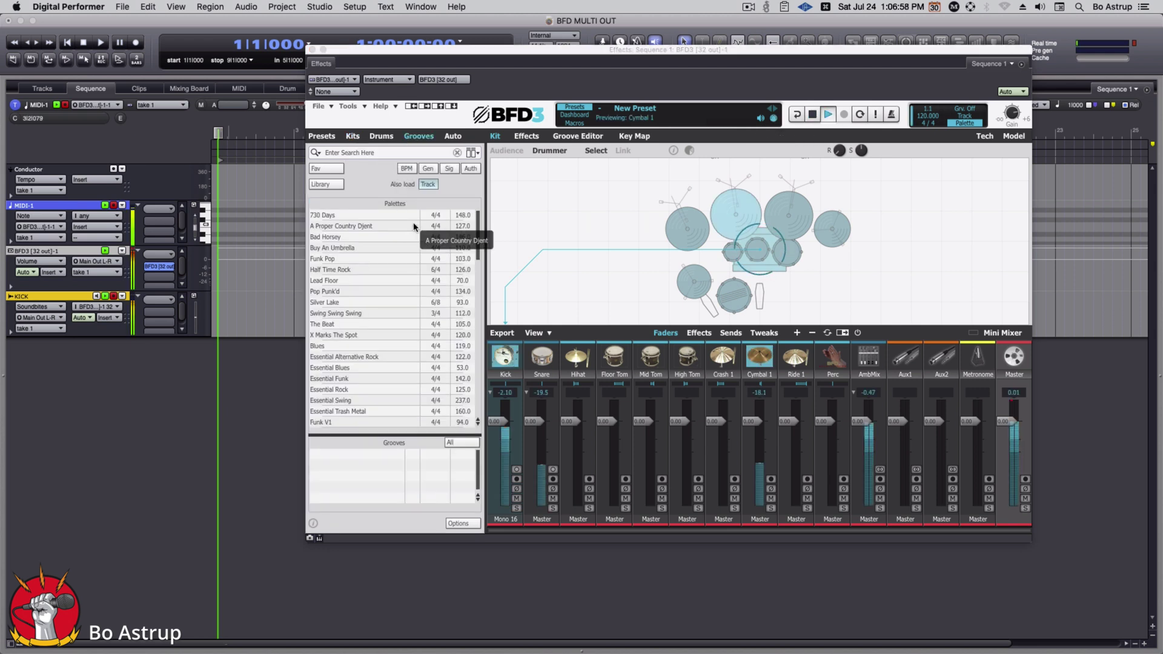
key(space)
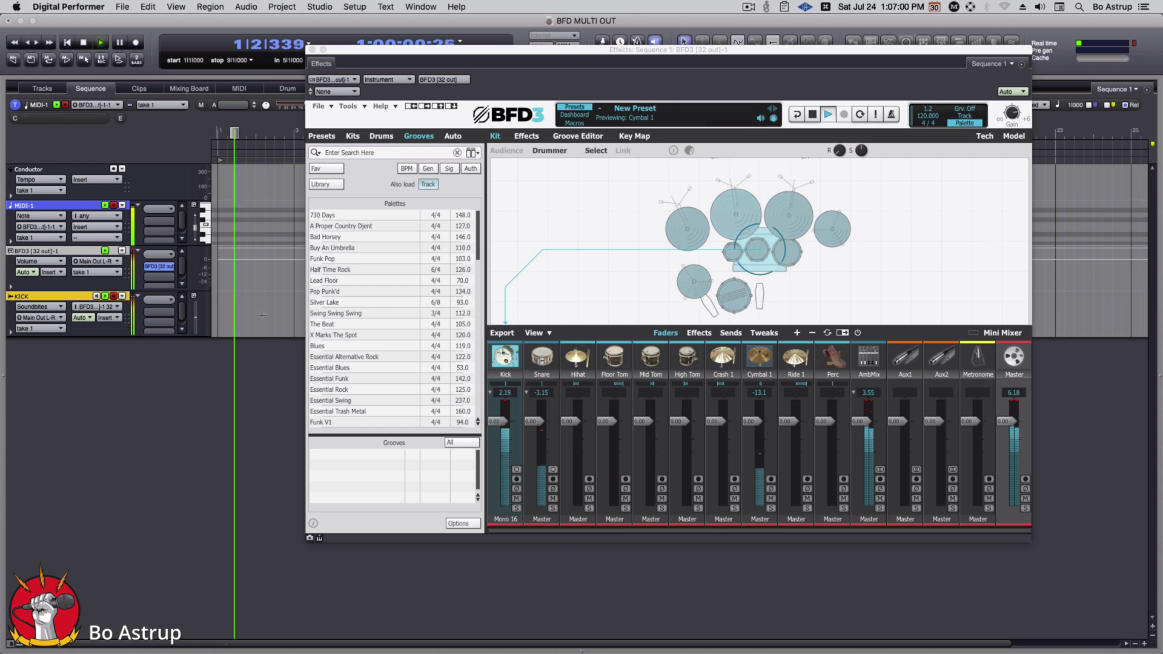
key(space)
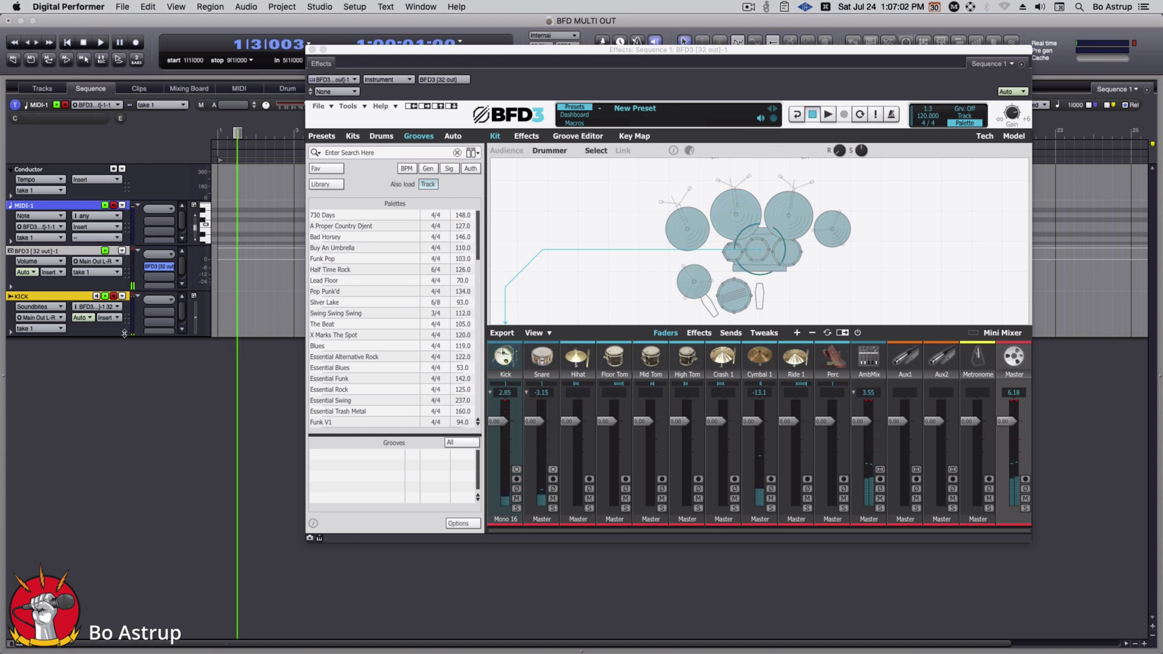
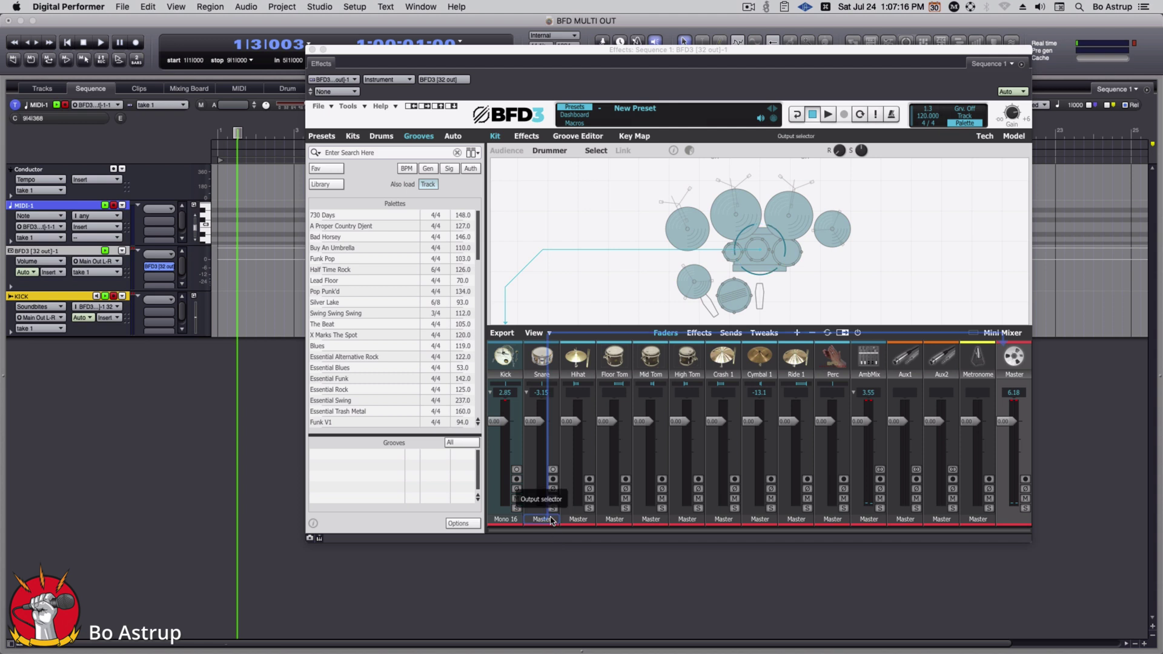
Route BFD3's Snare channel to output Mono 15
click(542, 520)
mouse_move(551, 488)
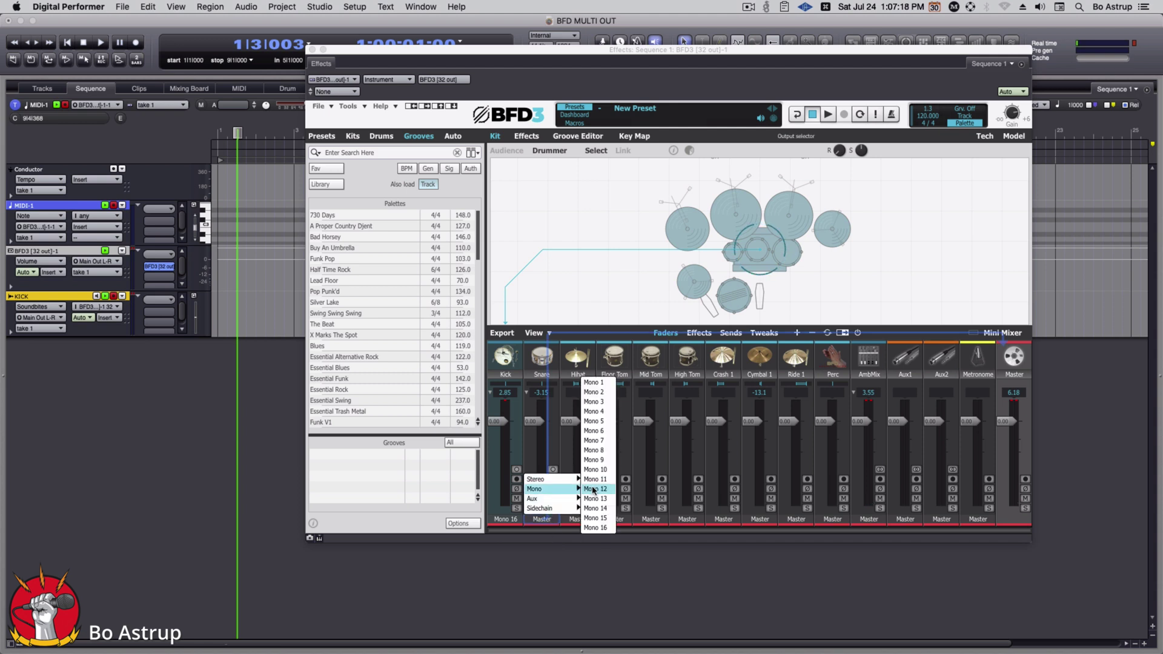
click(595, 518)
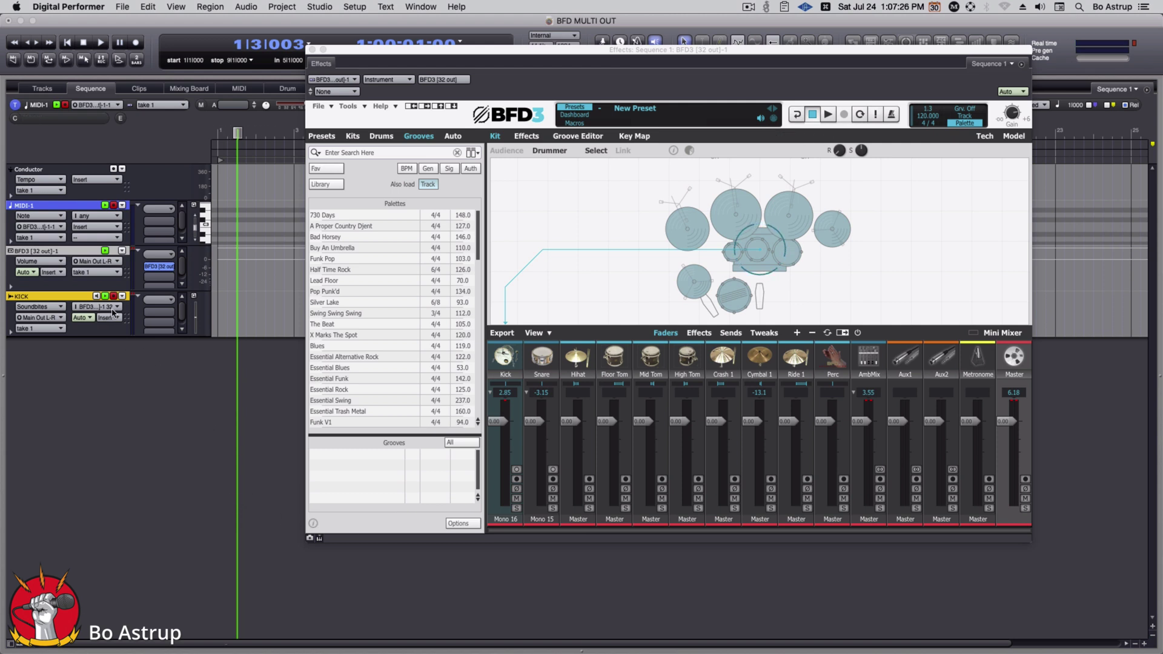
Add a second mono audio track and name it SN
click(150, 423)
click(284, 7)
mouse_move(291, 23)
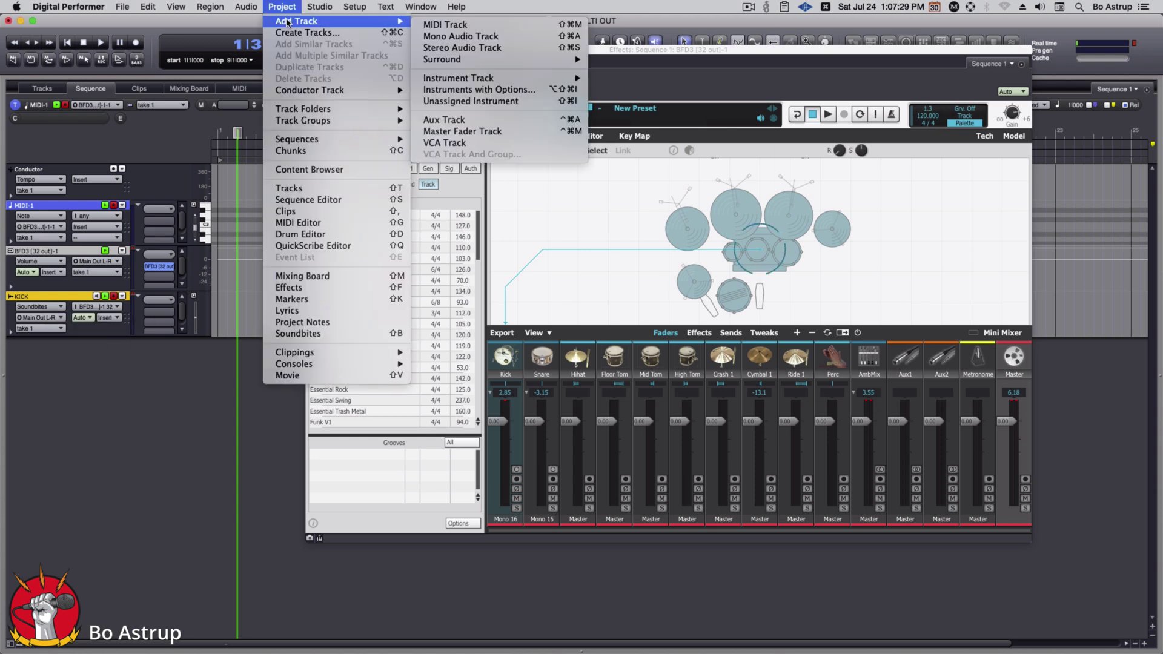
click(517, 38)
double_click(30, 344)
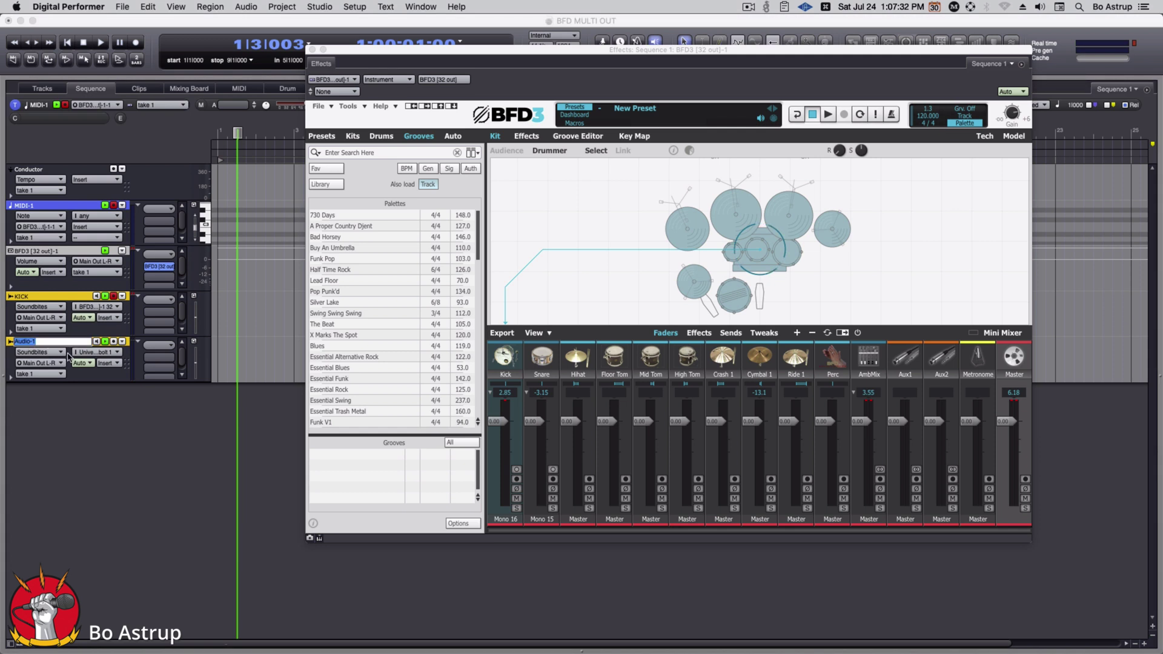
text(SN)
click(121, 426)
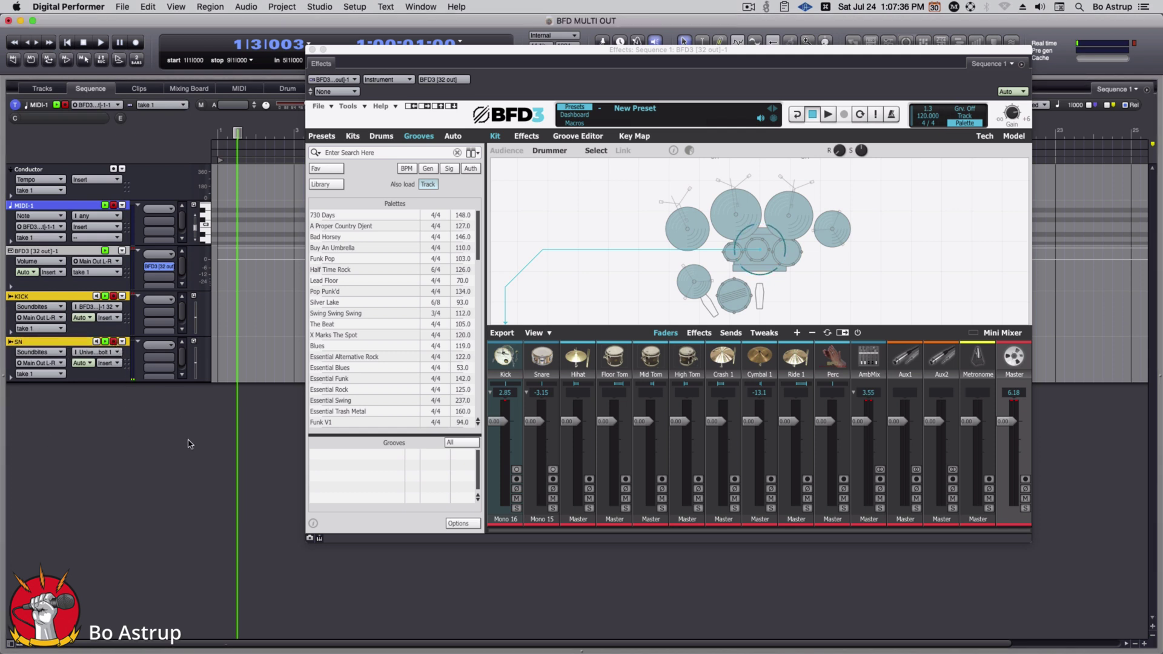
Set the SN track's input to a new mono bundle from BFD3 [32 out]-1 31
click(101, 354)
mouse_move(106, 401)
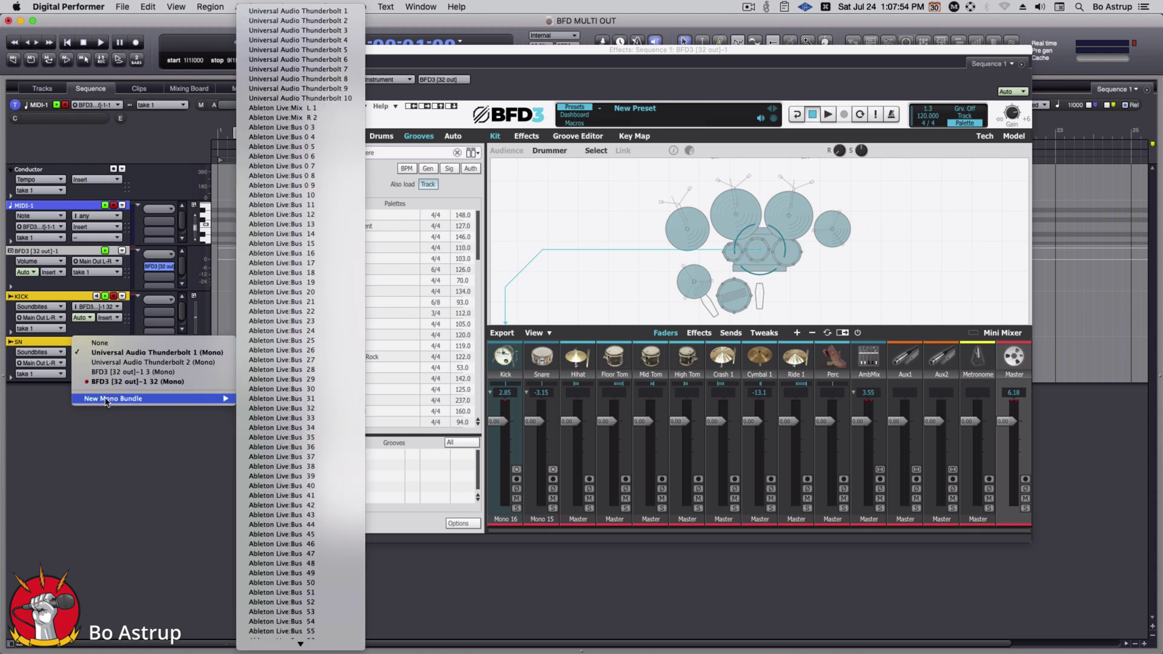
mouse_move(318, 649)
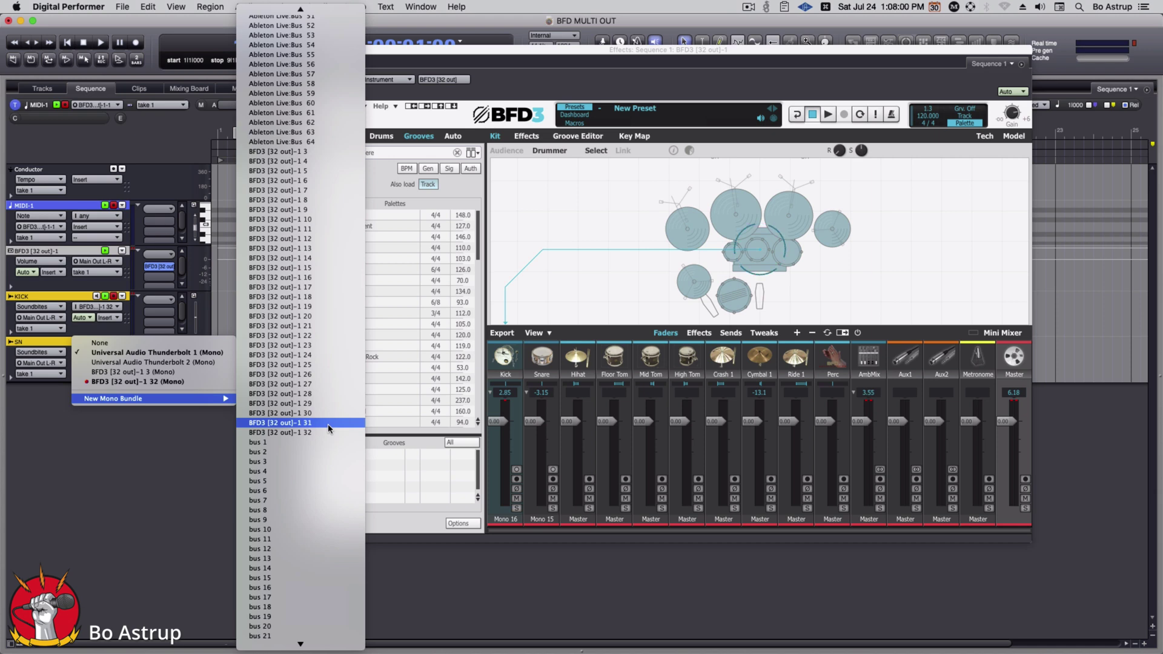
click(327, 428)
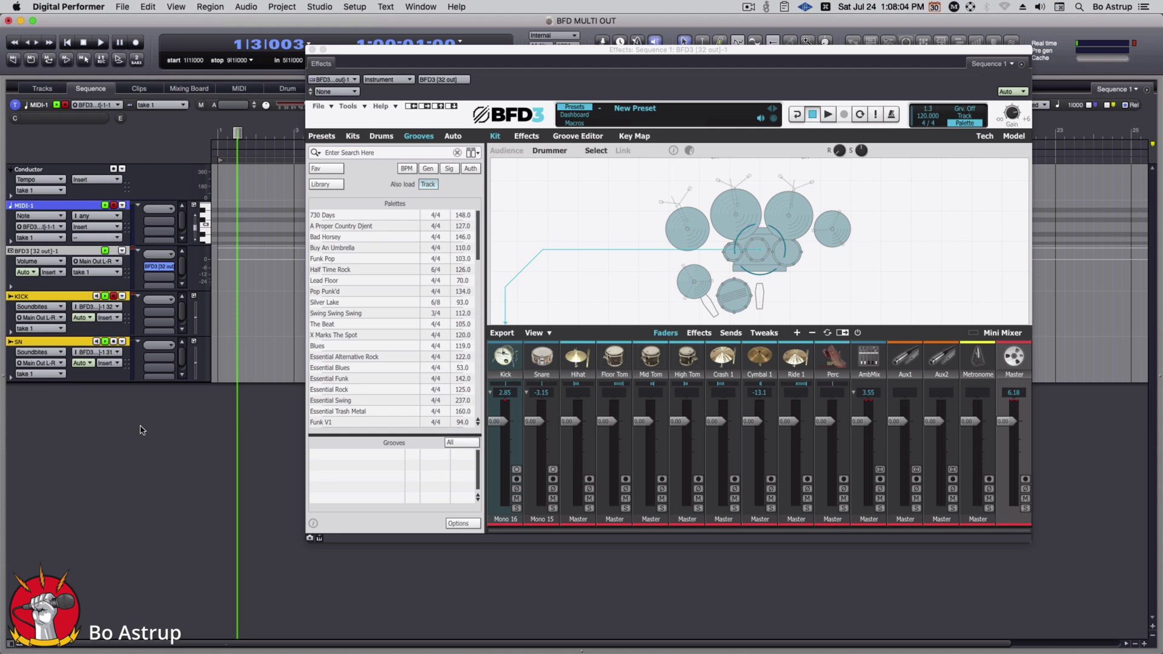
Check the SN track's BFD3 bundle assignment in the Bundles window
key(shift+b)
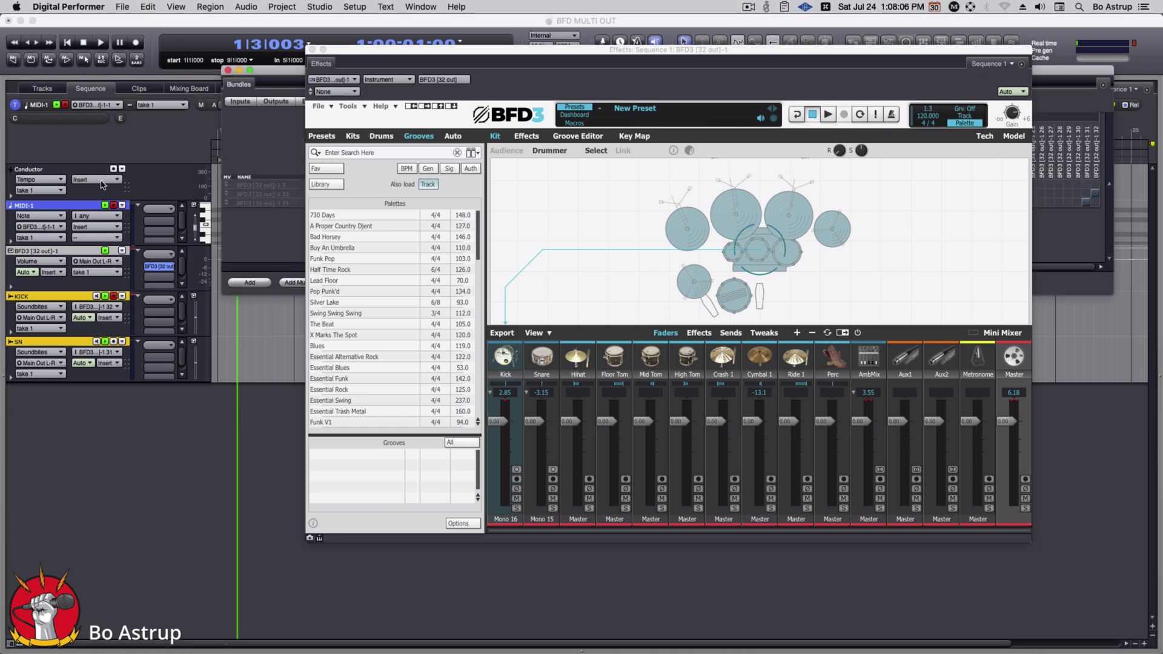
click(311, 49)
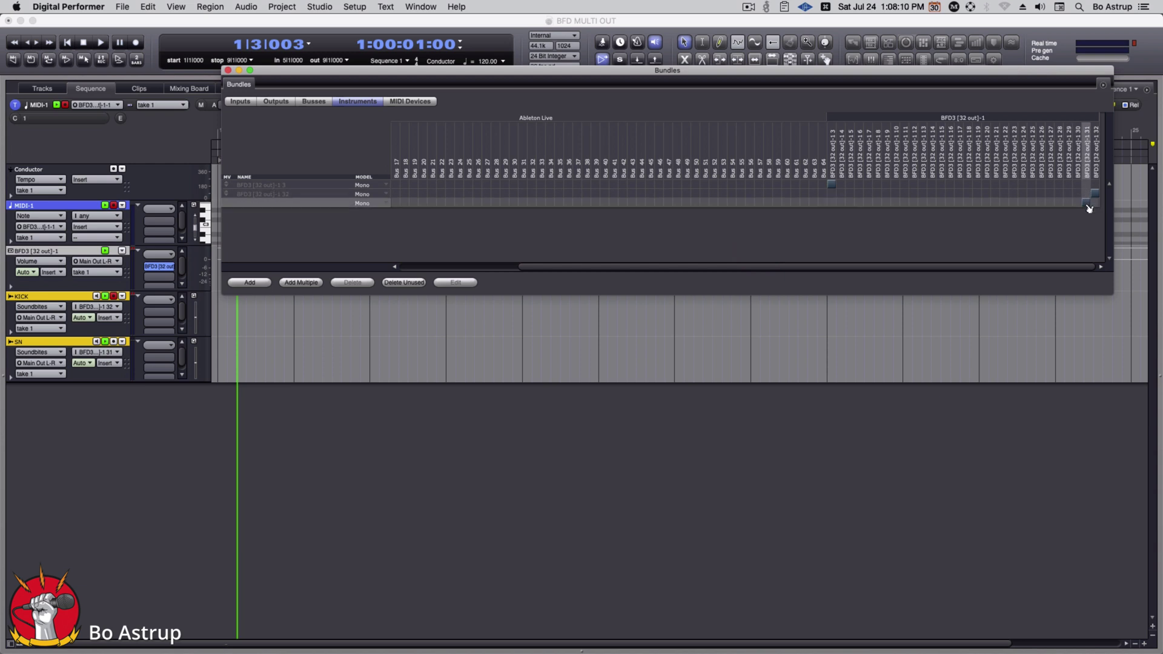
key(super+w)
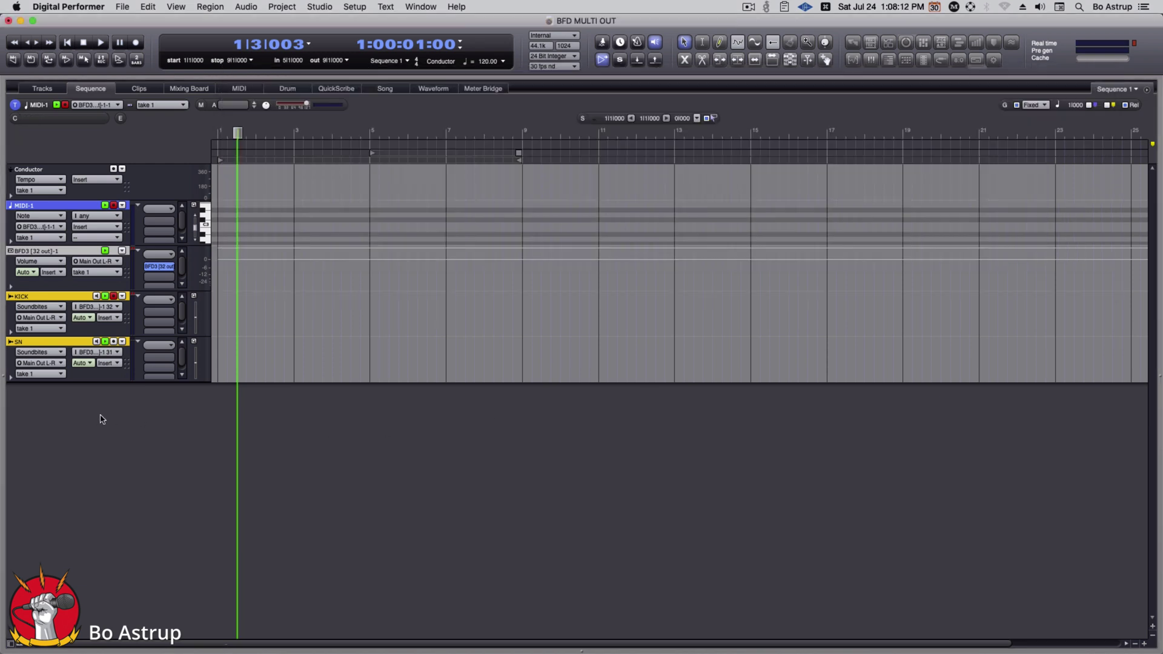
Record-enable the SN track and audition the 730 Days groove palette in BFD3 to check the track signals
click(156, 272)
click(113, 343)
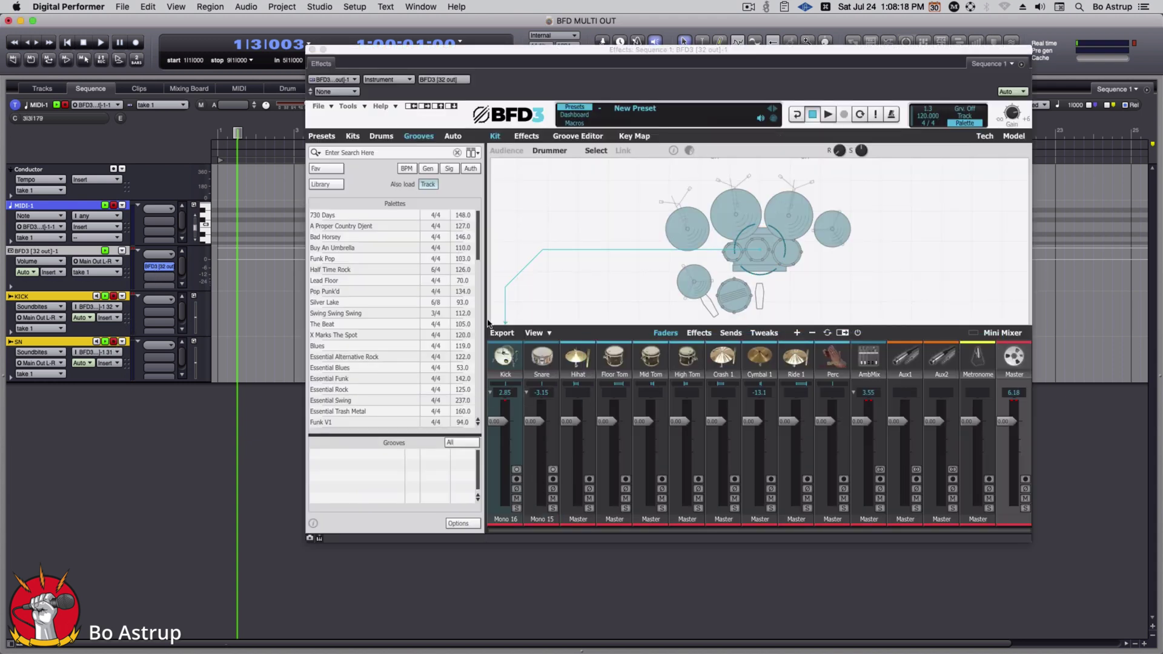
click(414, 215)
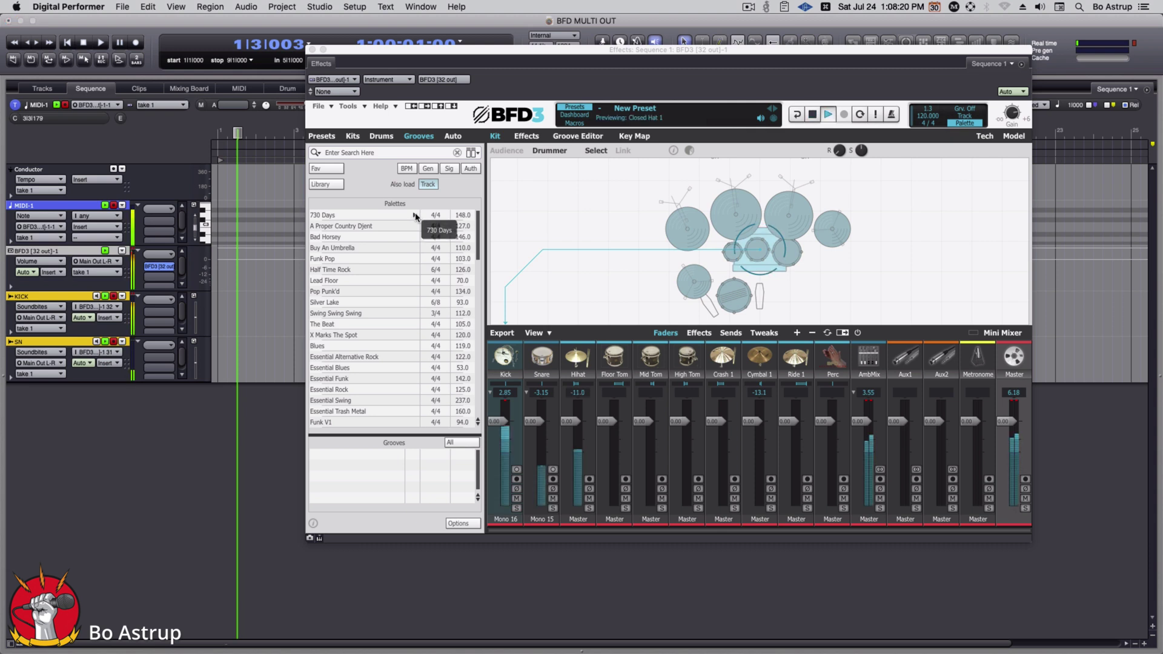
key(space)
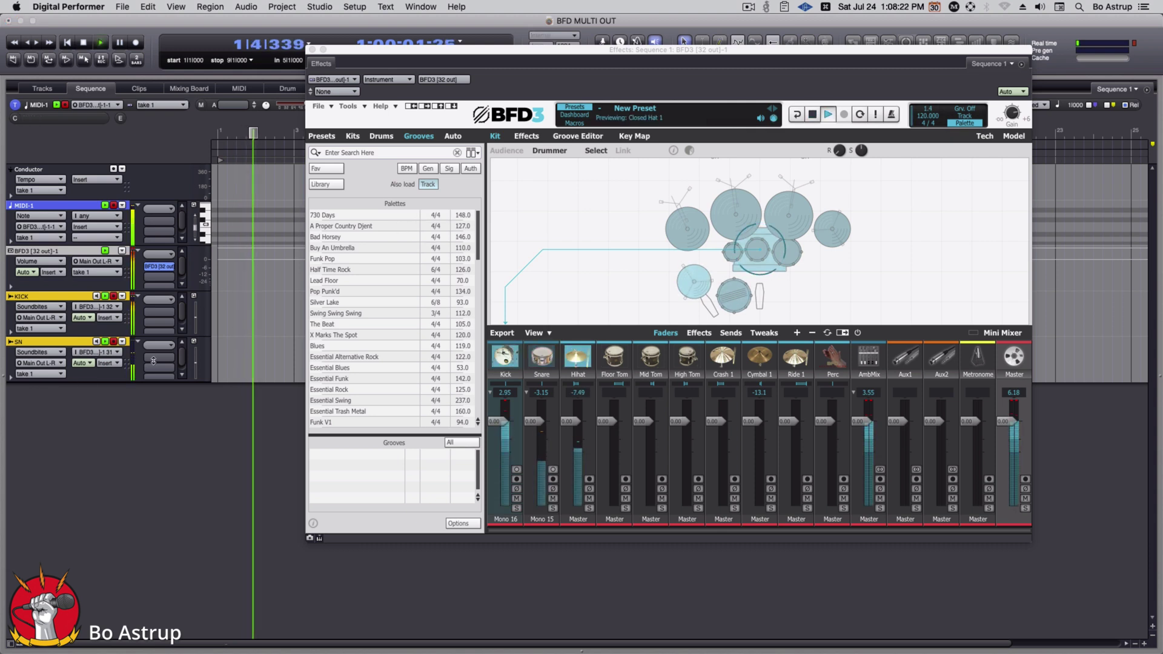
key(space)
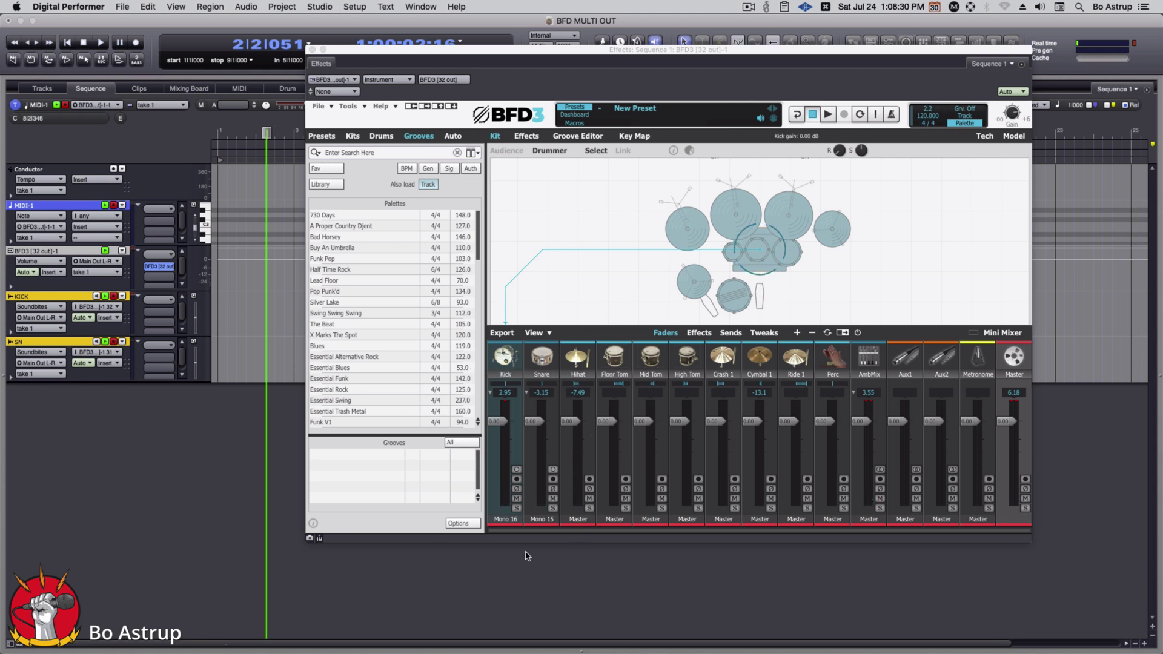
Route the Hihat channel's output in the BFD3 mixer to Mono 14
click(579, 520)
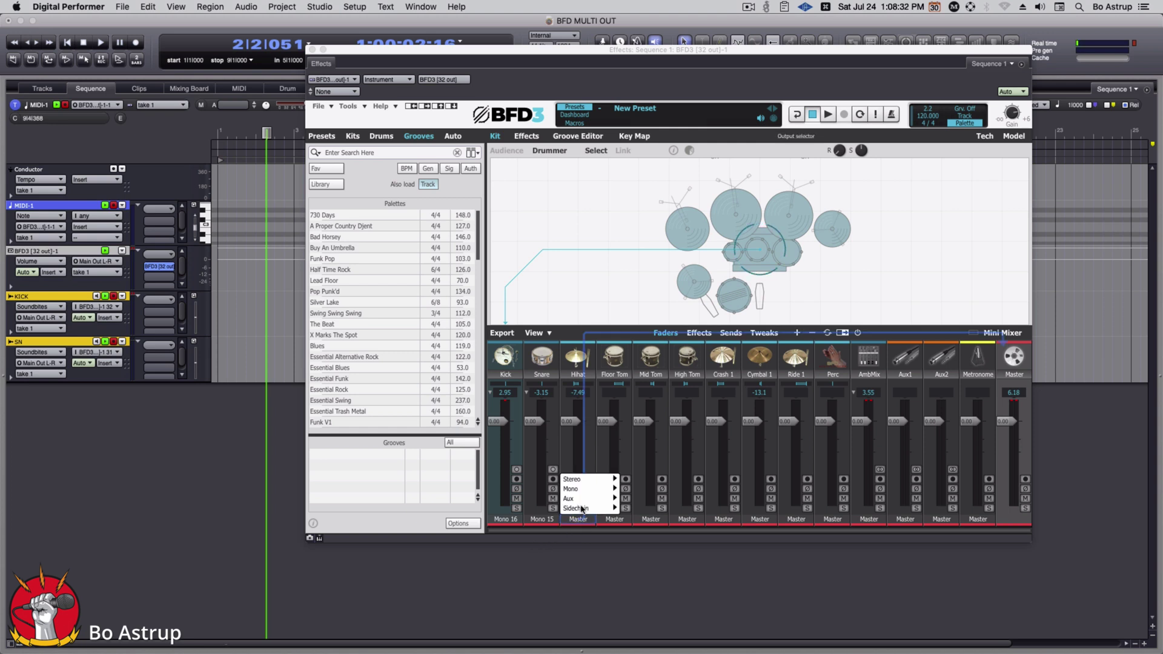
mouse_move(576, 489)
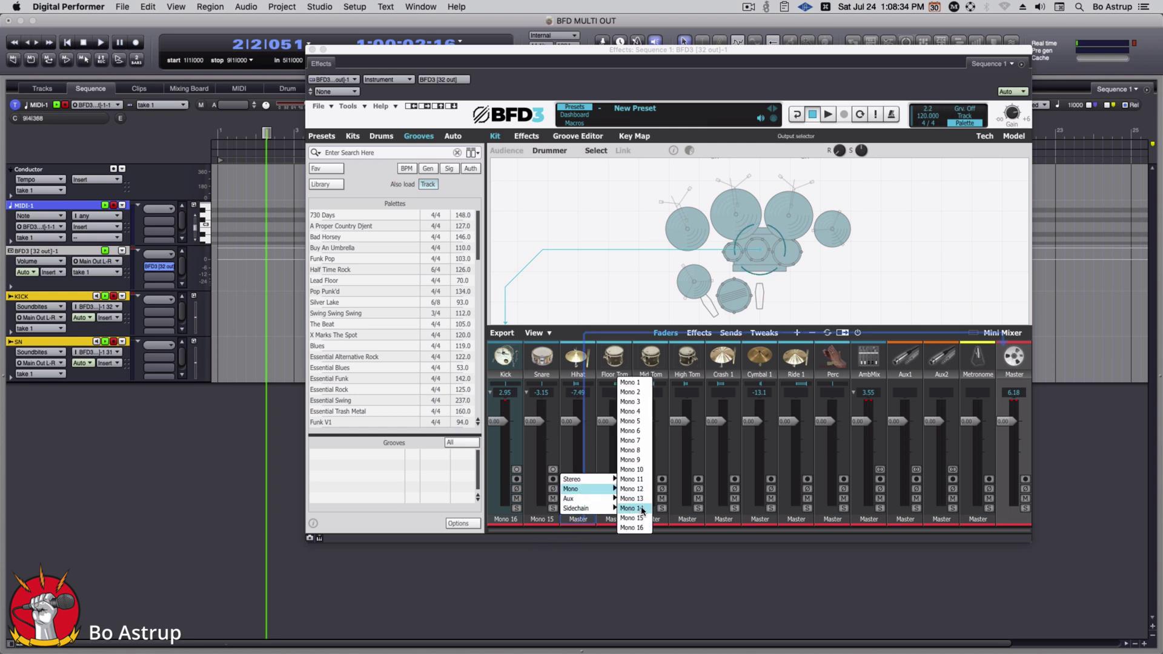
click(642, 509)
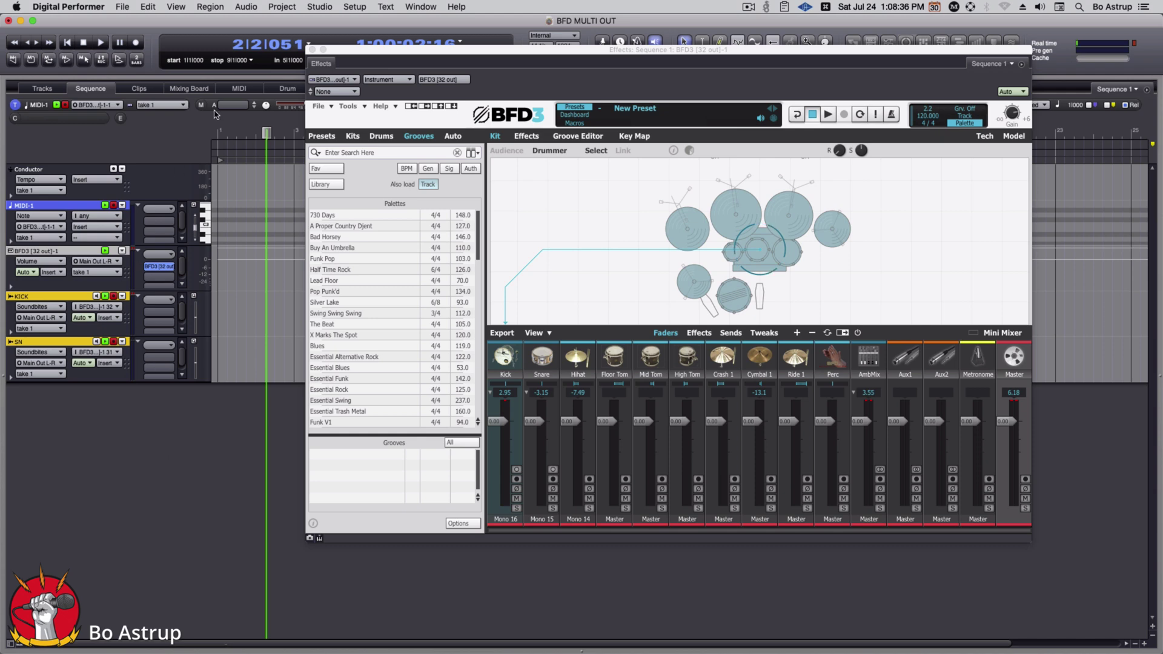
Add a third mono audio track and name it HAT
click(273, 7)
mouse_move(297, 21)
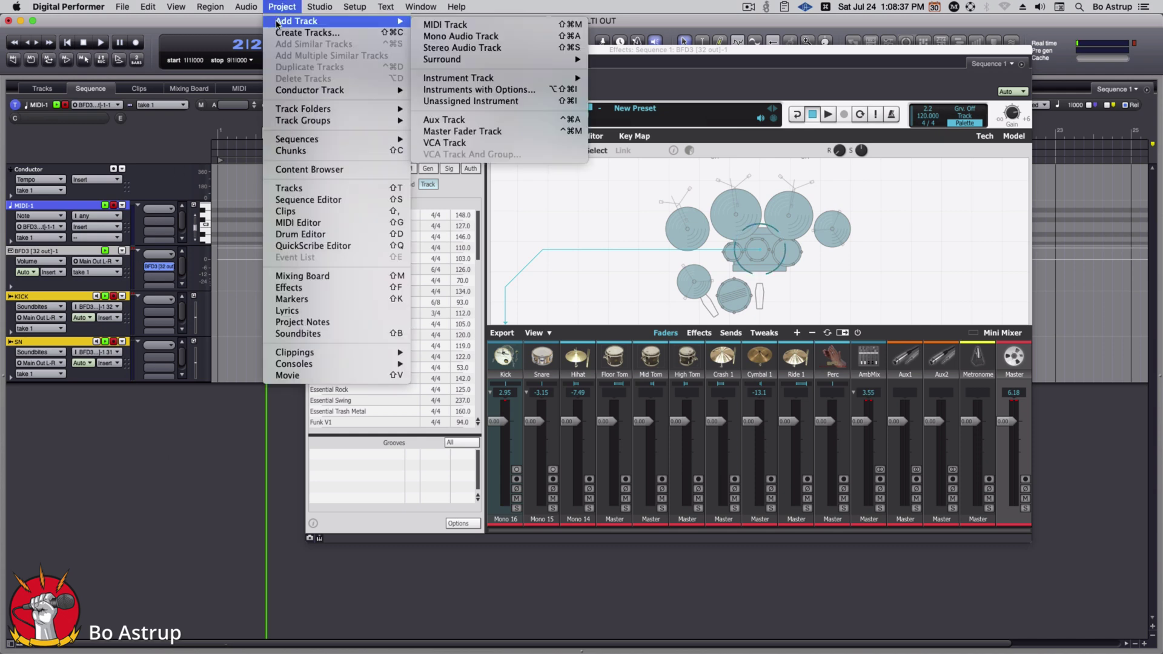
click(460, 37)
click(33, 388)
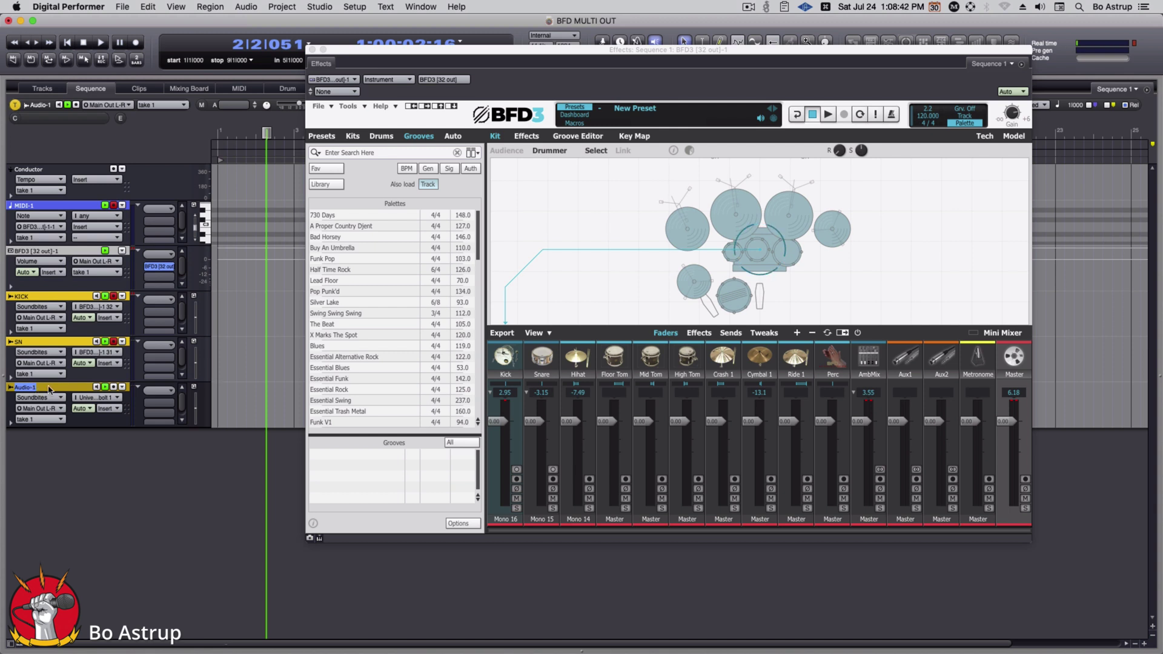
double_click(48, 388)
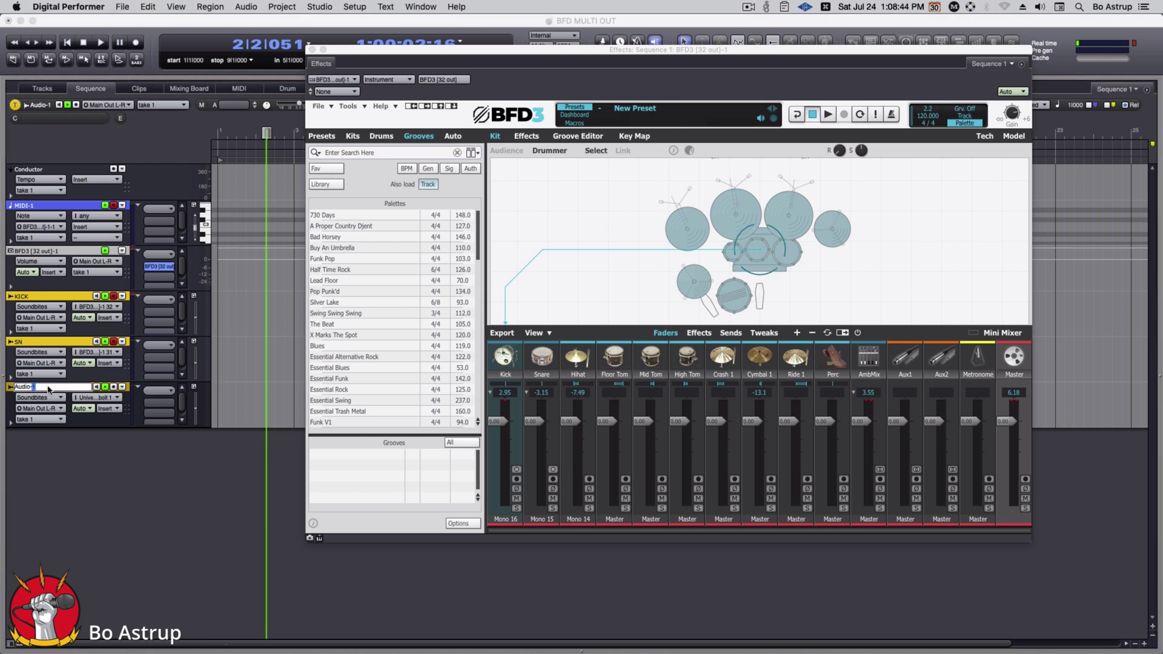
text(HAT)
key(Return)
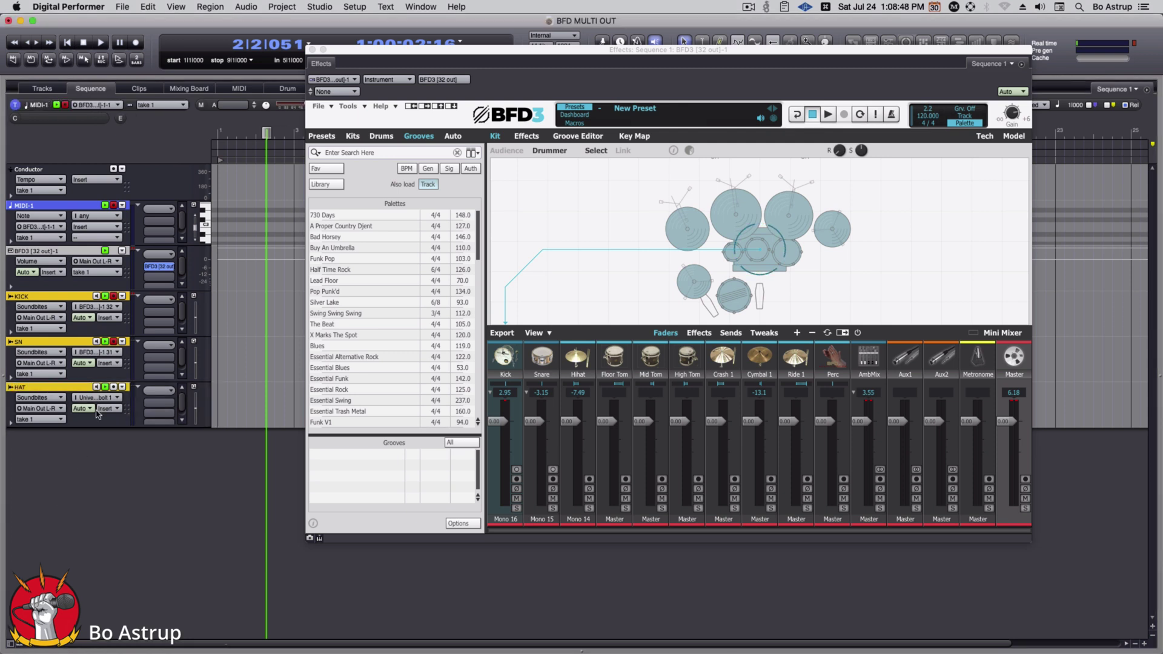
Set the HAT track's input to a new mono bundle from BFD3 [32 out]-1 30
click(112, 398)
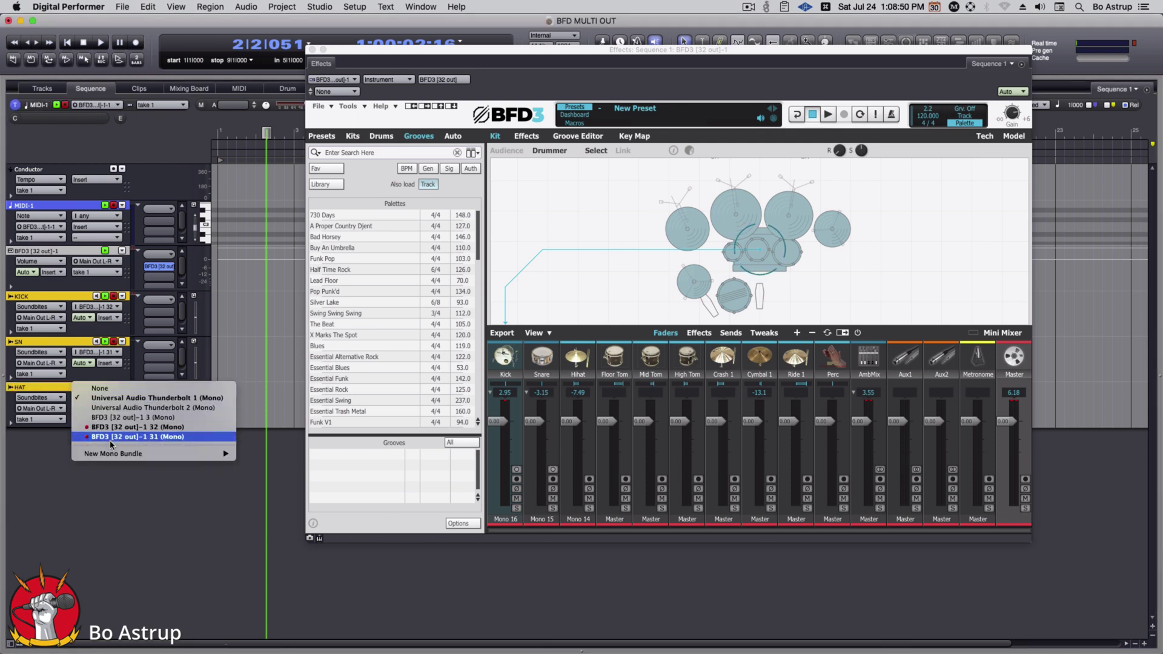
mouse_move(113, 453)
scroll(262, 504, down, 20)
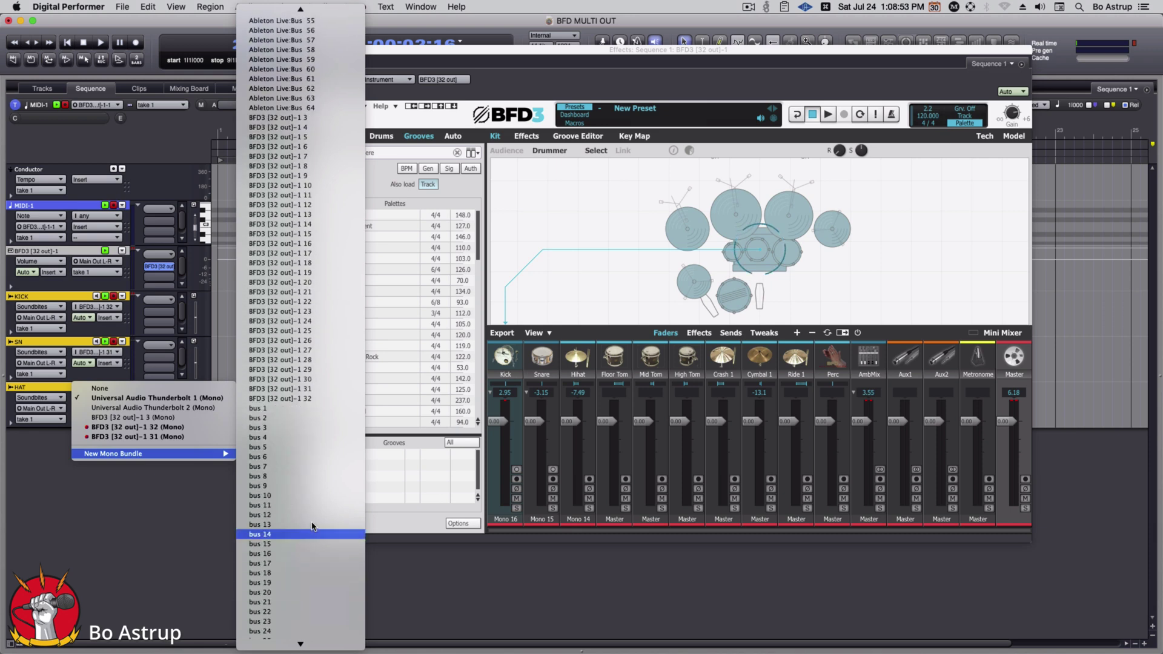
click(315, 389)
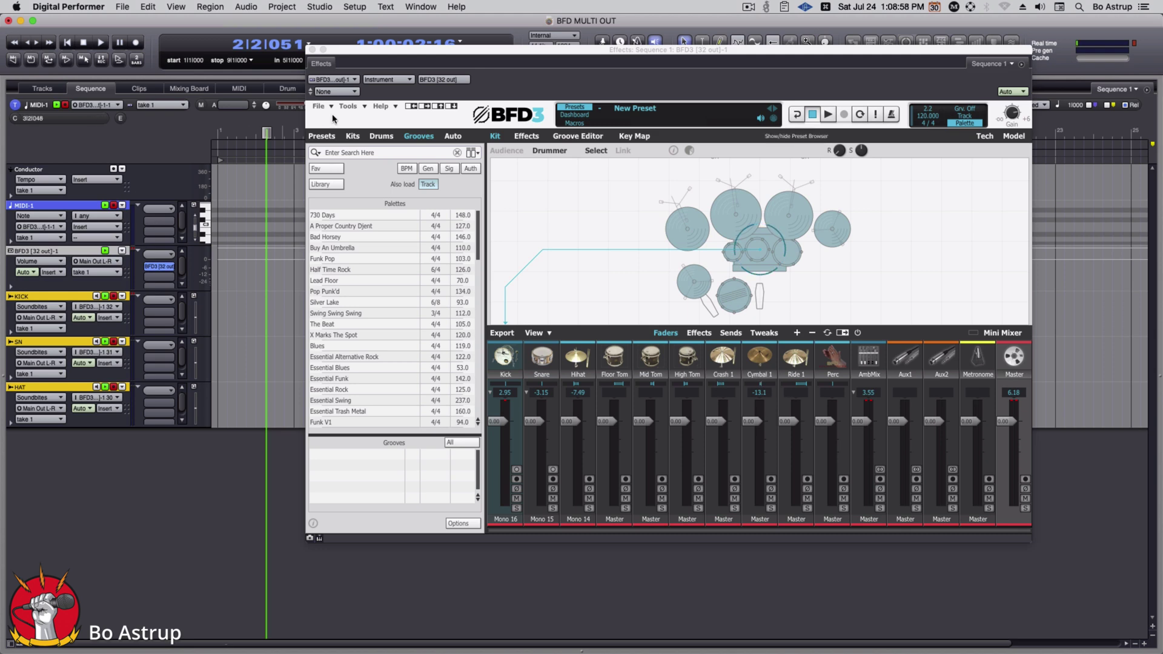
Close the BFD3 plug-in window and check the HAT track's instrument assignment in the Bundles window
click(313, 50)
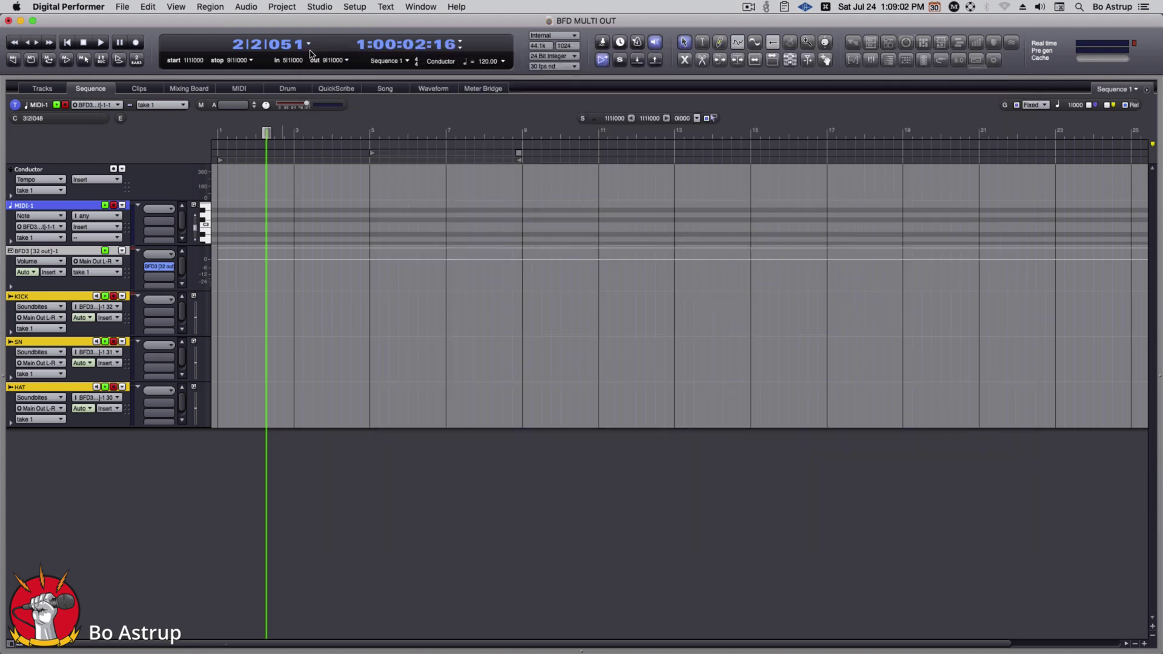
key(shift+u)
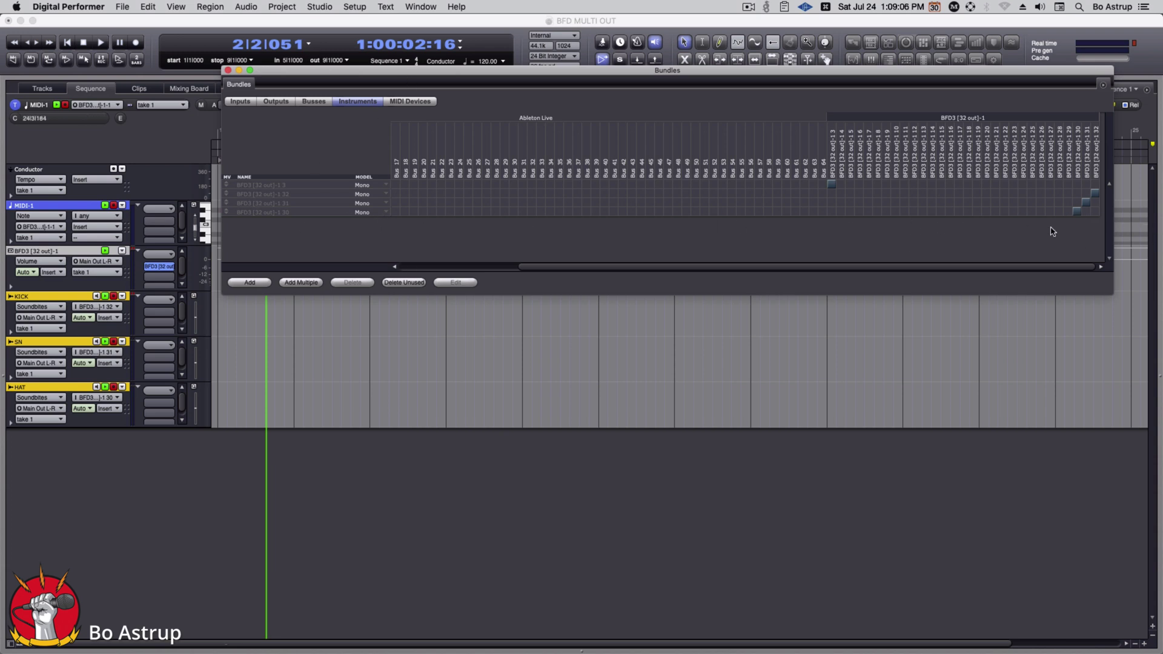
click(228, 71)
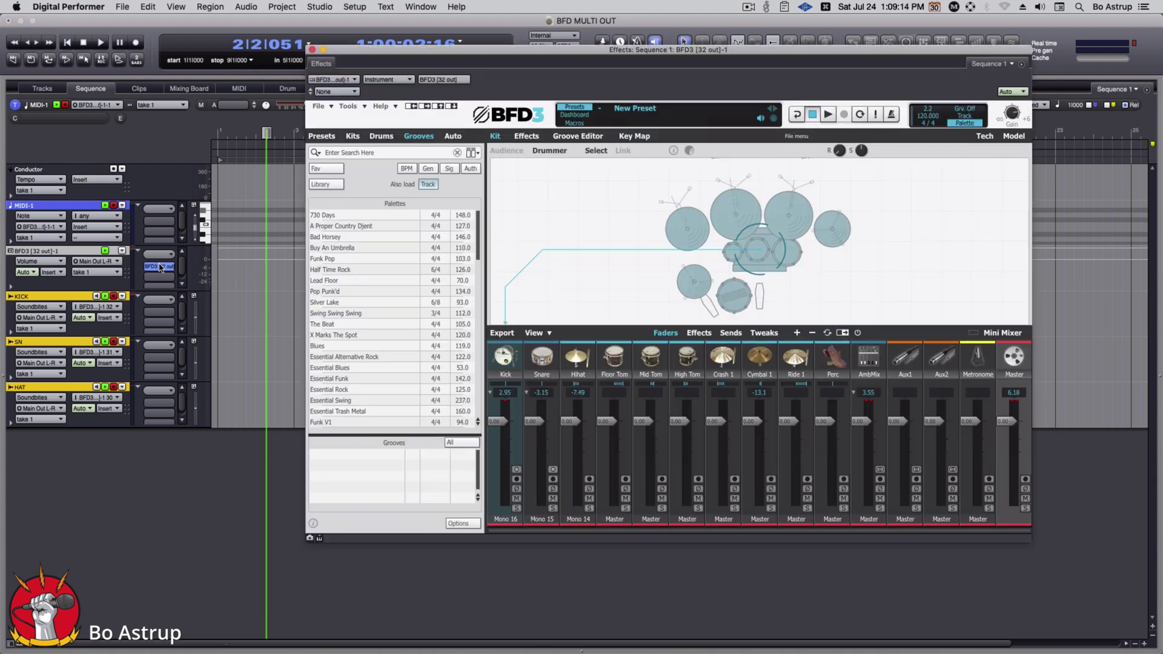
Reopen the BFD3 plug-in and audition the A Proper Country Djent palette with playback to check the drum track signals
click(159, 266)
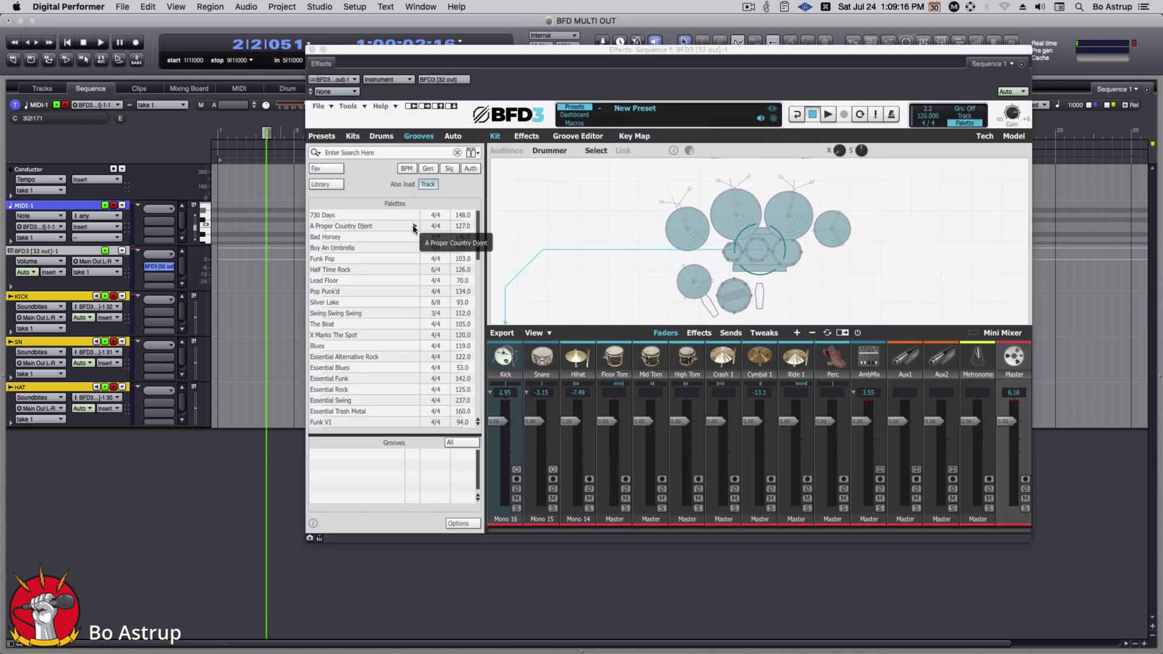
click(414, 229)
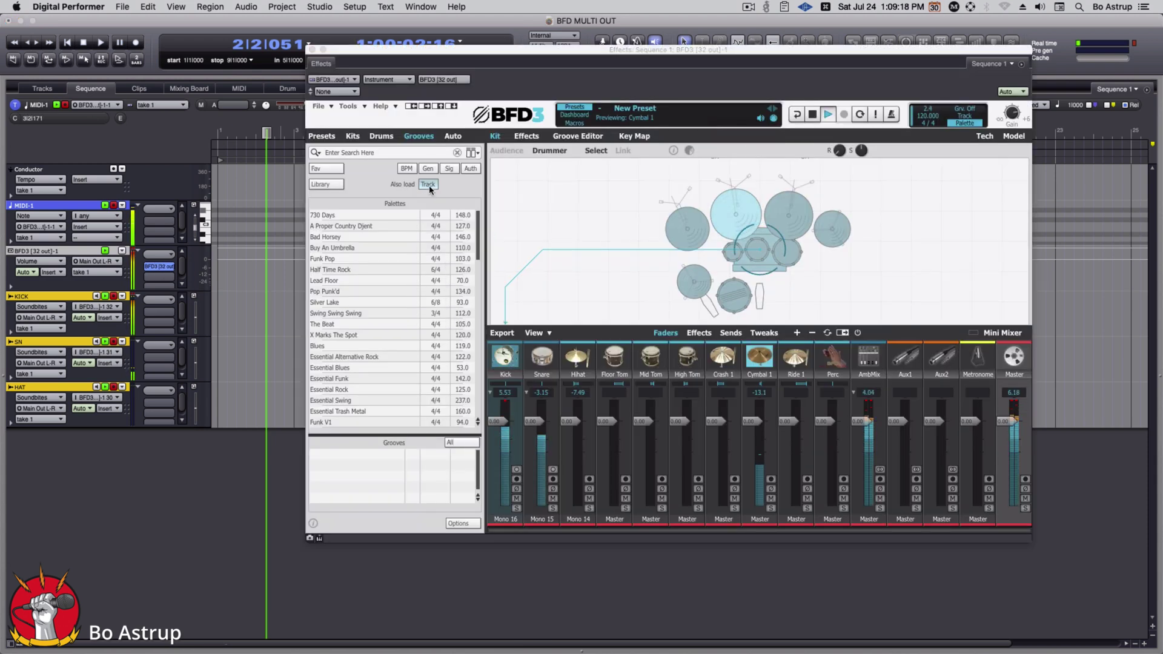
key(space)
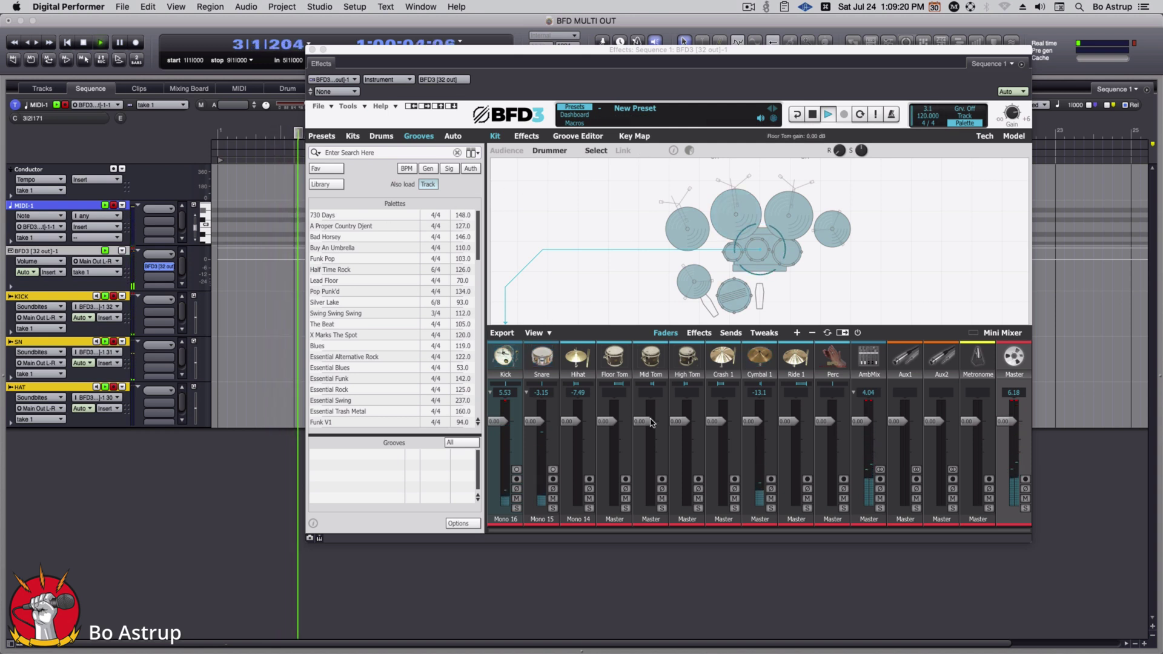
key(space)
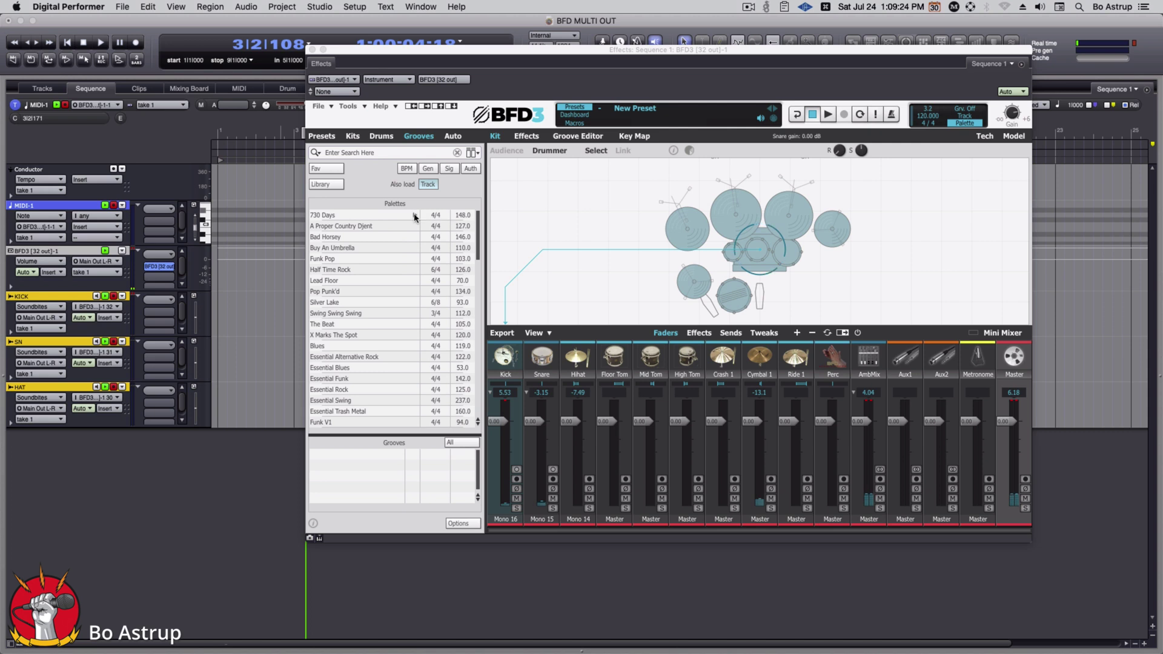
key(space)
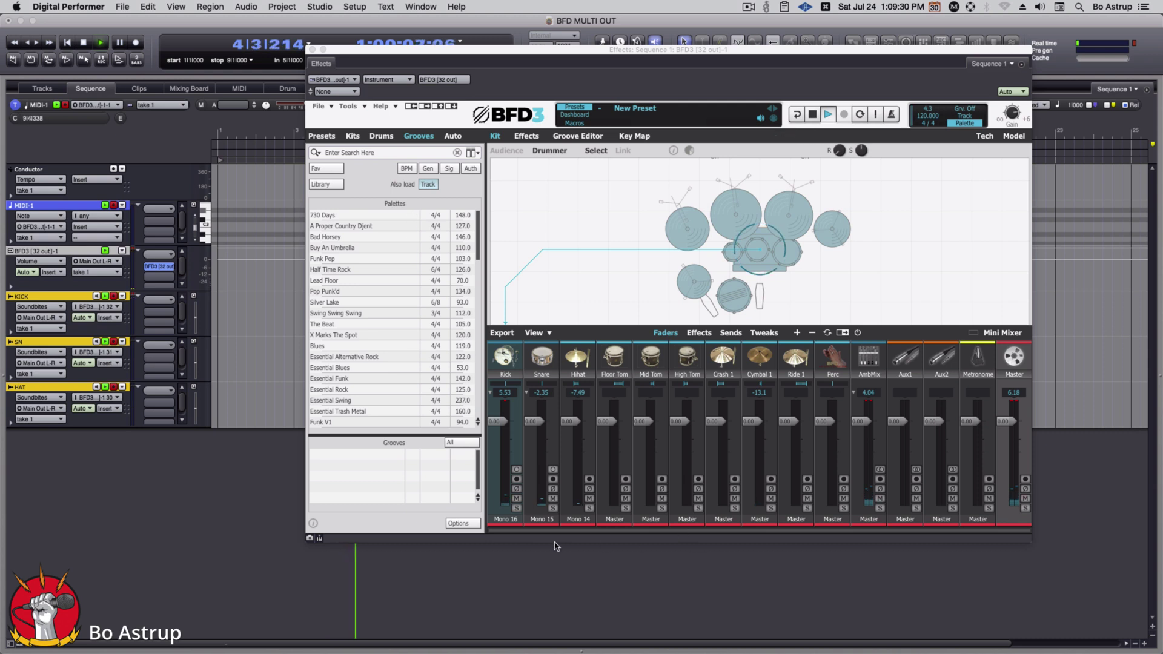
key(space)
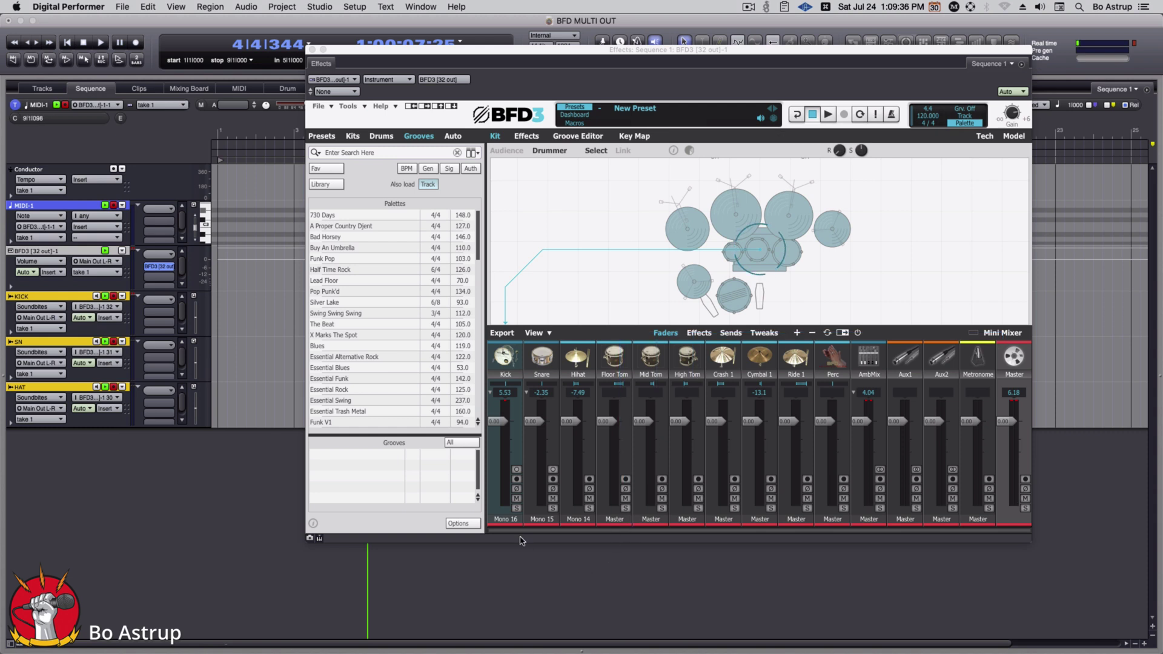
Route the Floor Tom, Mid Tom and High Tom channels in the BFD3 mixer to Stereo 2
click(620, 519)
mouse_move(622, 481)
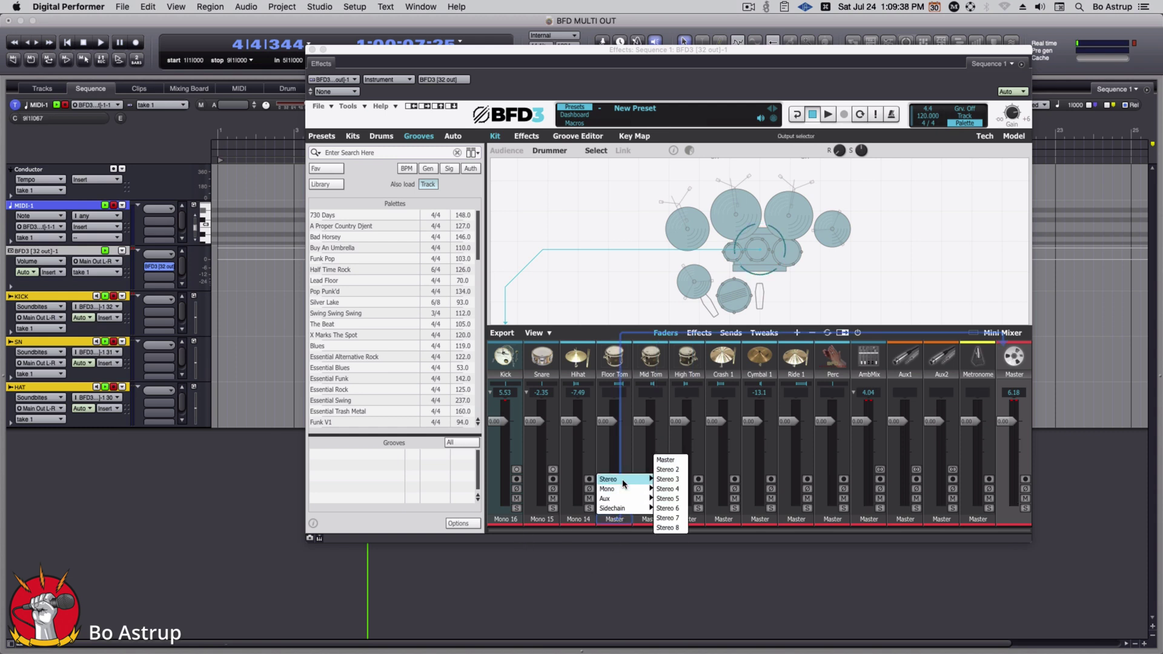
click(669, 475)
click(660, 520)
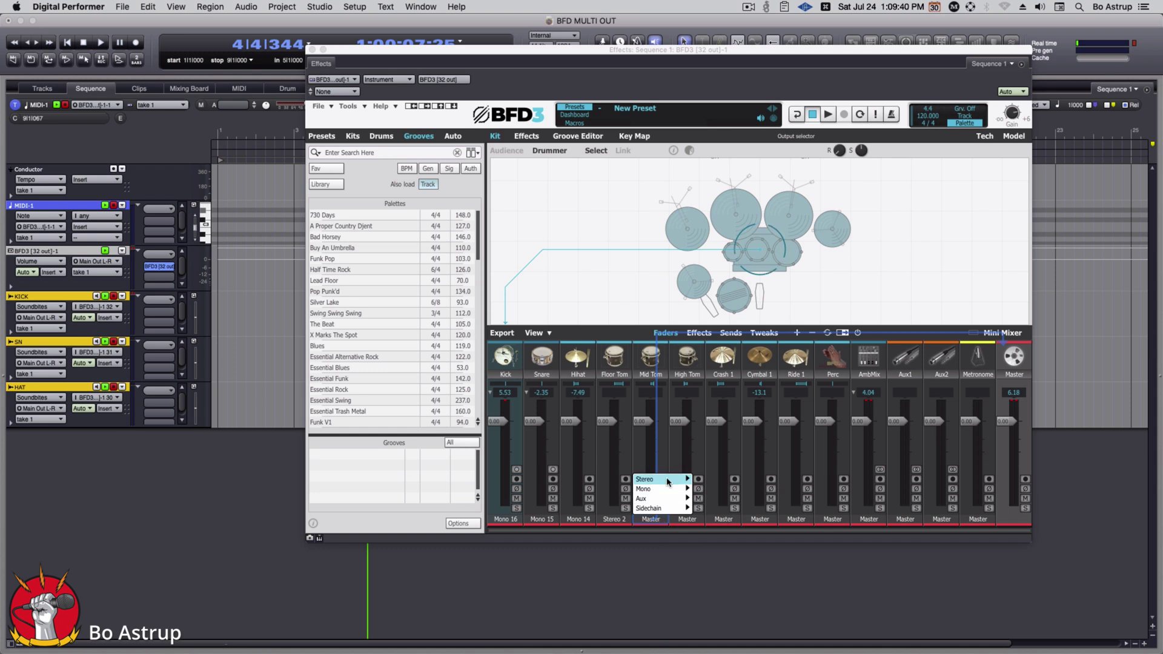
mouse_move(659, 479)
click(707, 475)
click(681, 520)
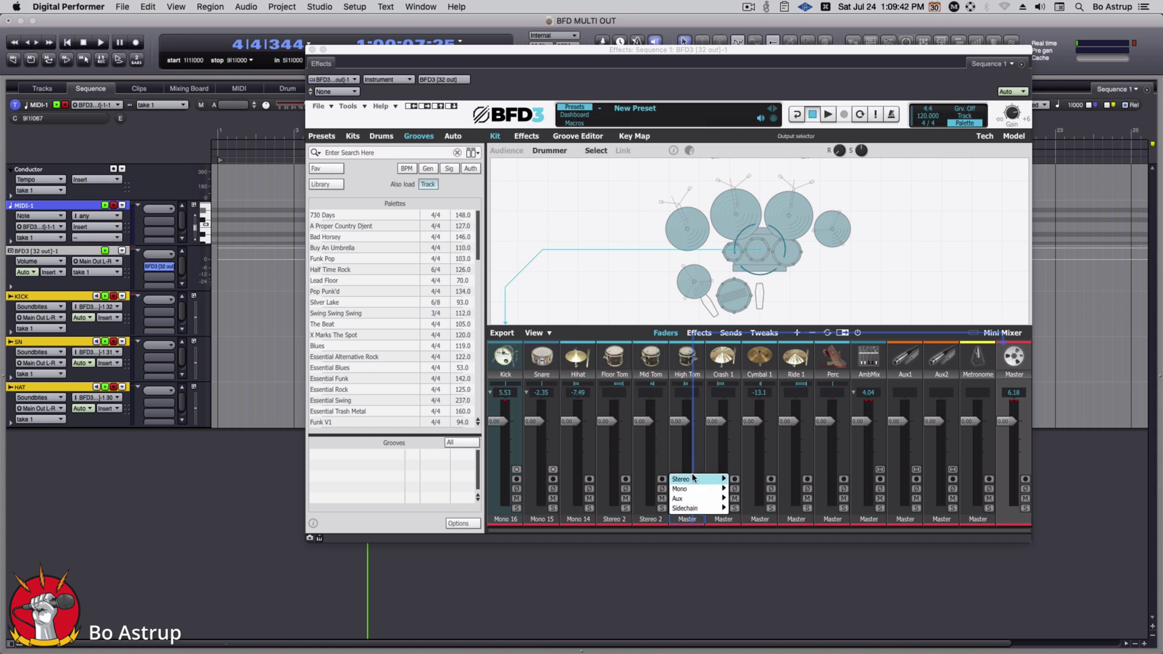
mouse_move(694, 479)
click(743, 474)
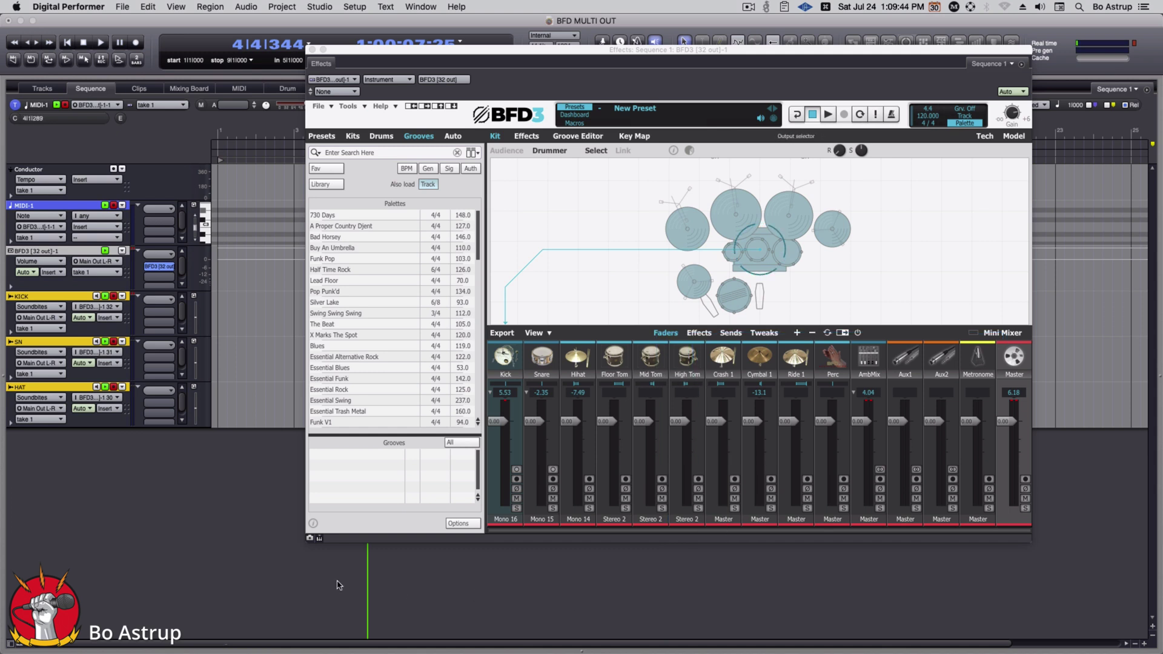
Add a stereo audio track and name it TOMS
click(289, 6)
mouse_move(291, 23)
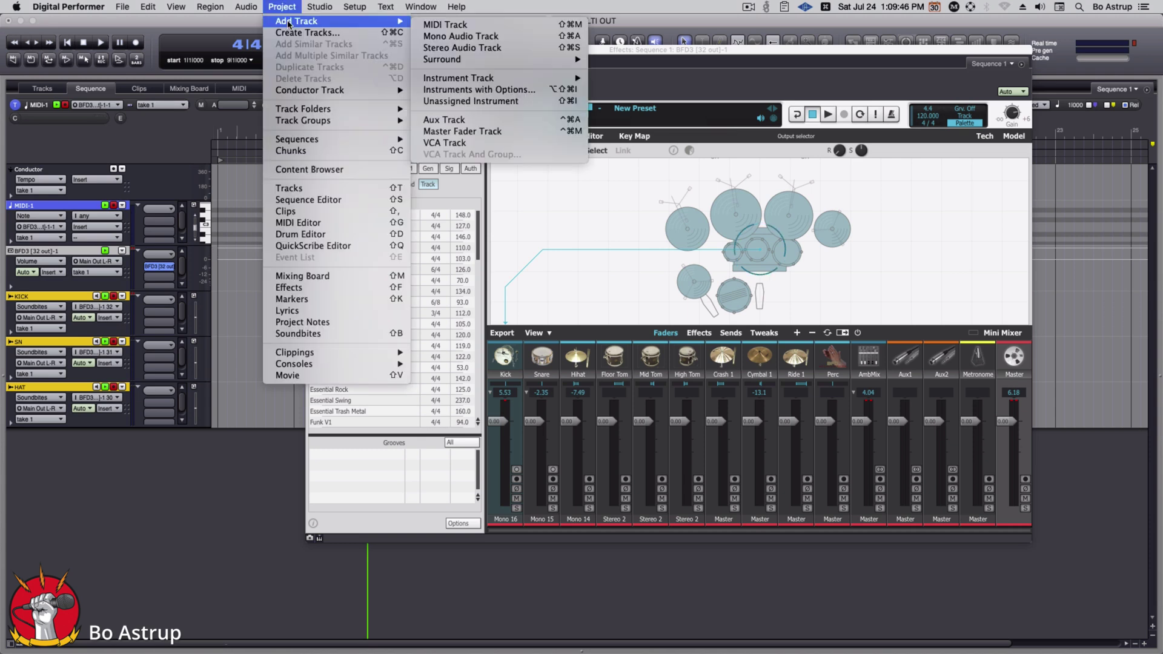
click(463, 49)
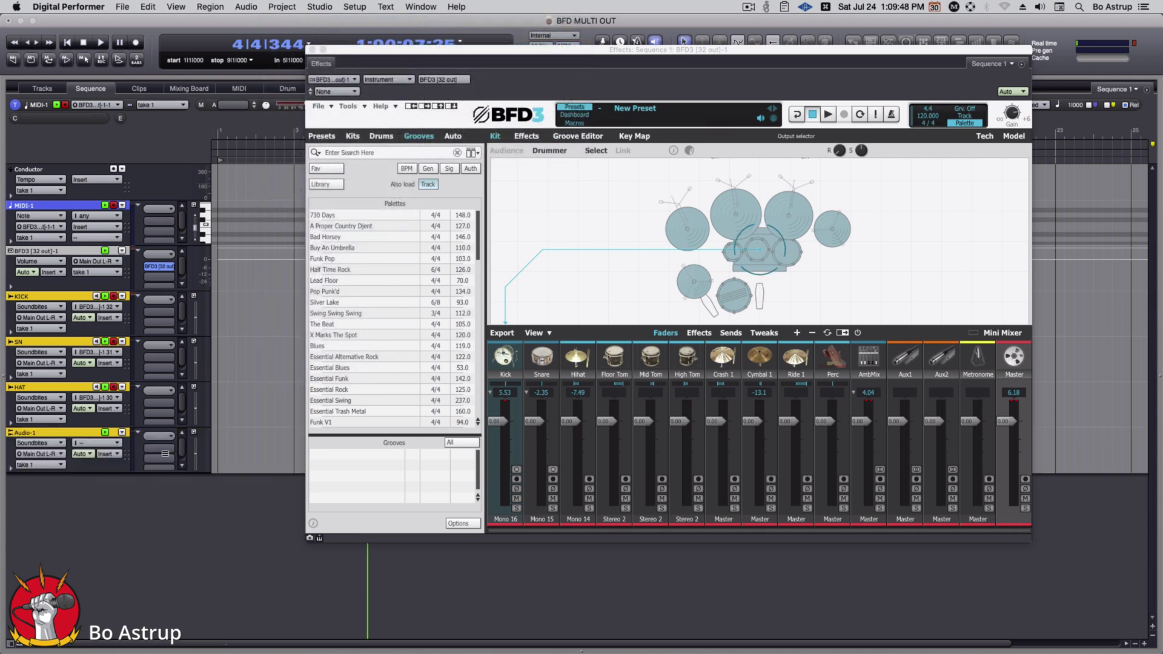
double_click(23, 434)
text(TOMS)
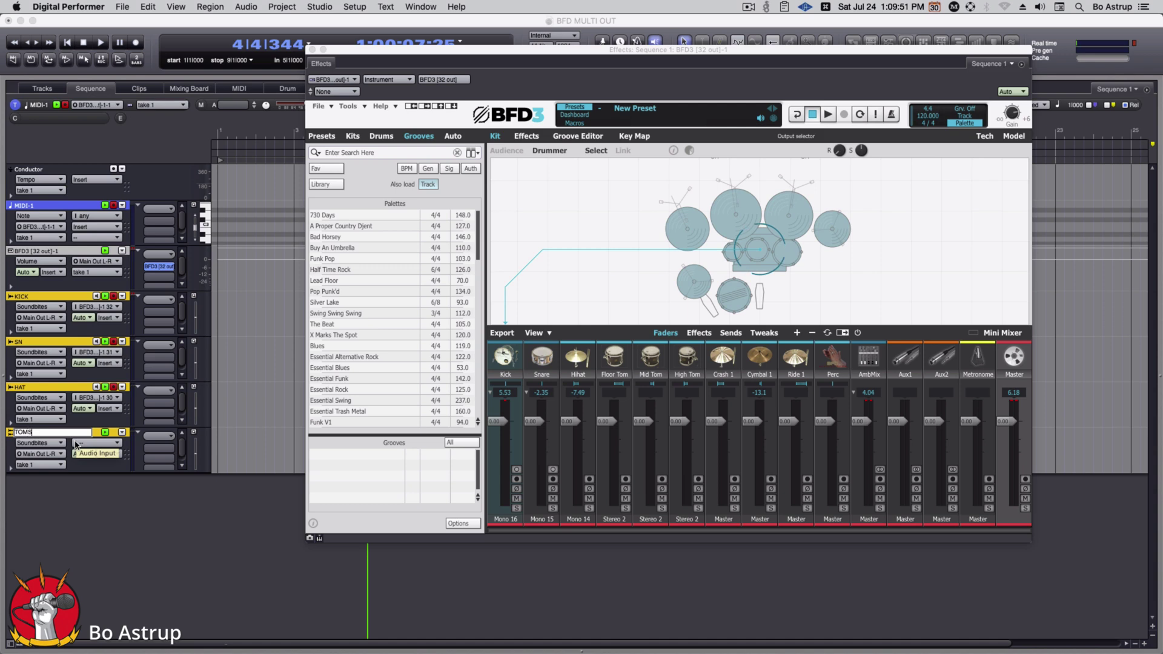
key(Return)
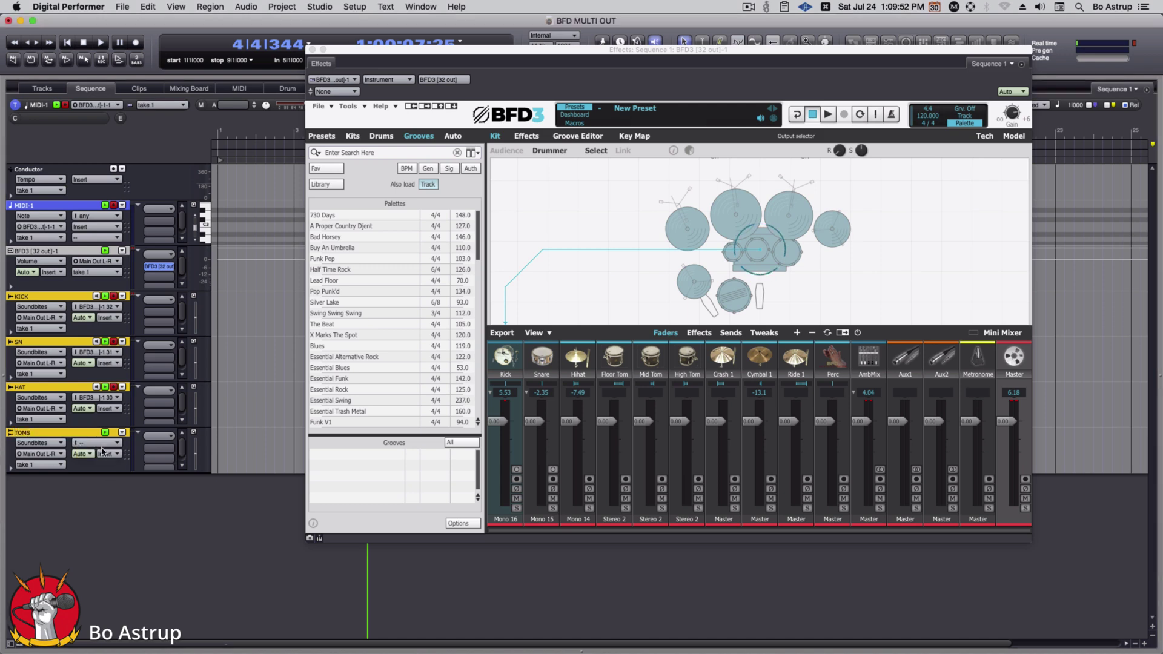
Set the TOMS track's input to a new stereo bundle from BFD3 [32 out]-1 3-4 and record-enable the track
click(103, 446)
mouse_move(104, 480)
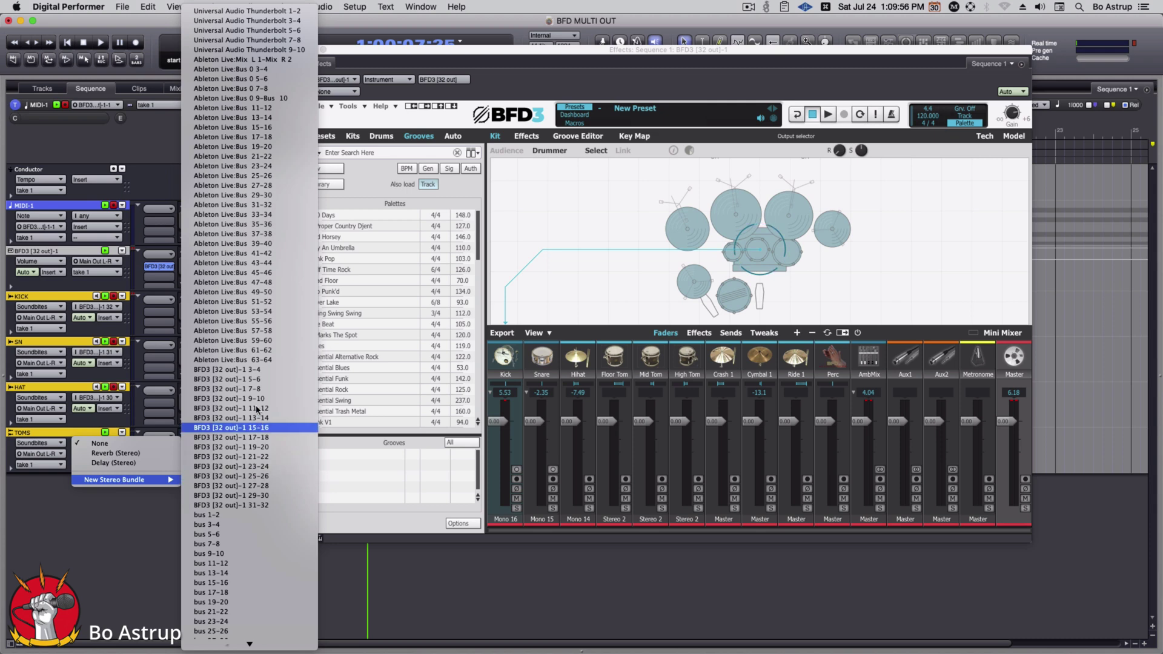
click(266, 369)
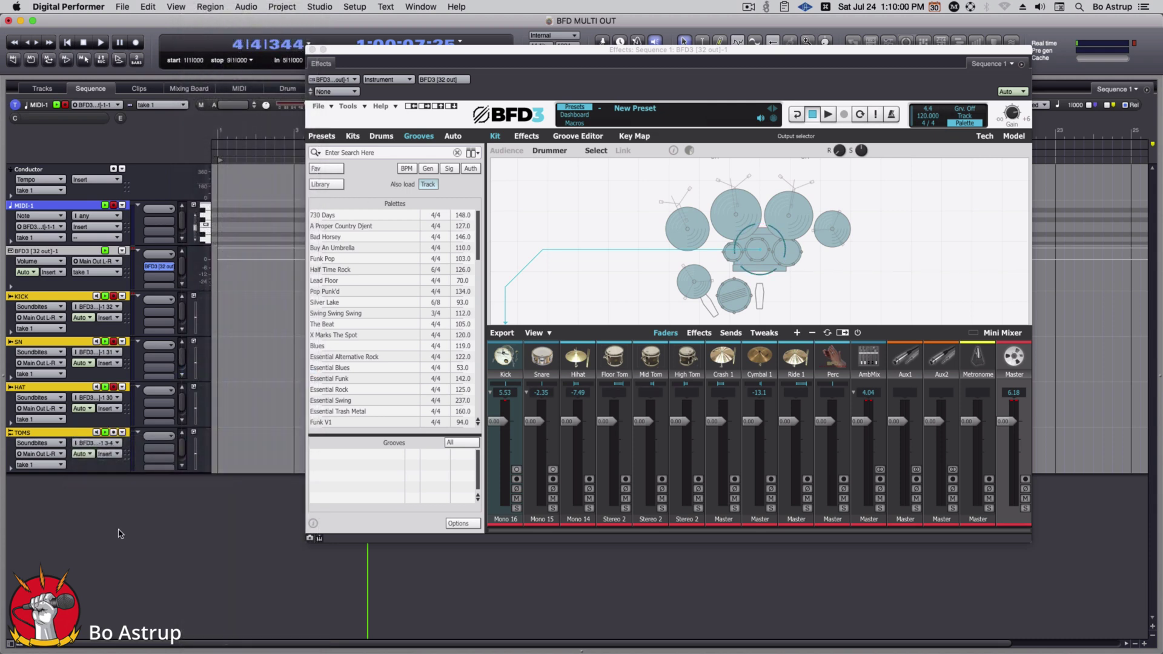
click(113, 433)
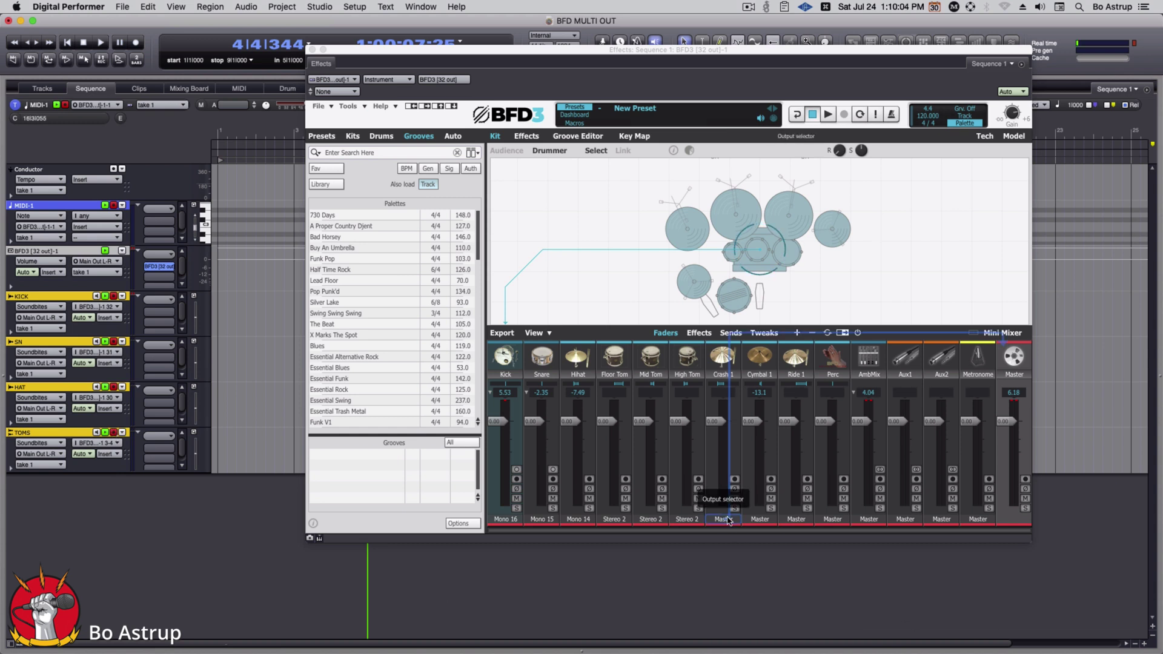
Route the Crash 1, Cymbal 1 and Ride 1 channels in the BFD3 mixer to Stereo 3
click(724, 521)
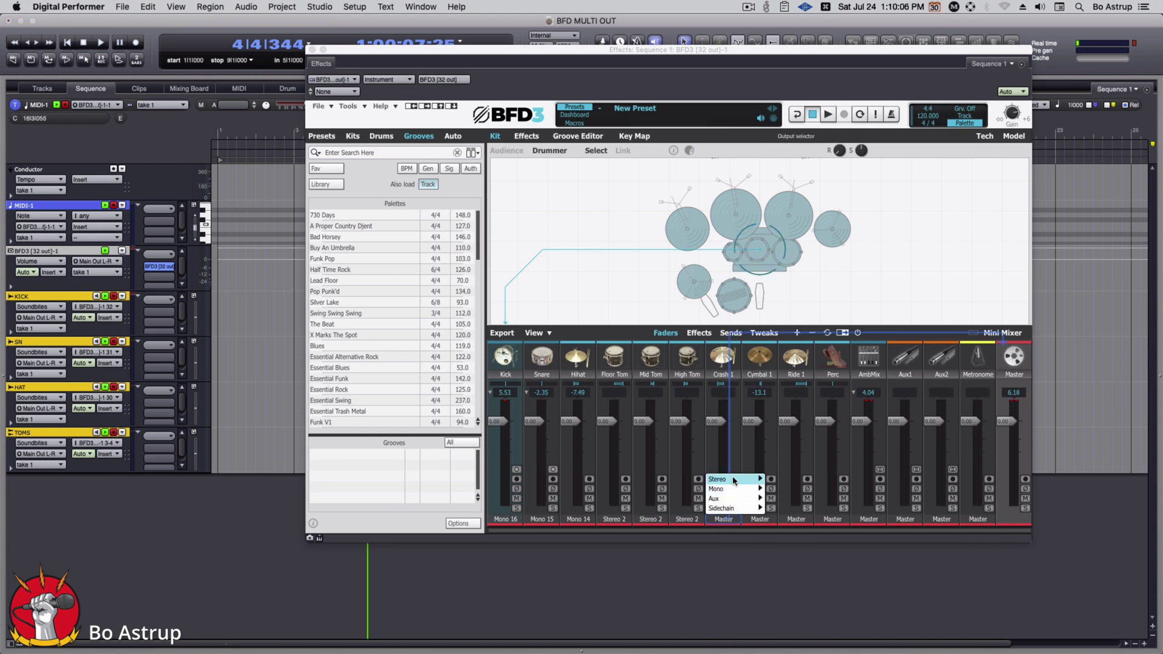
click(775, 479)
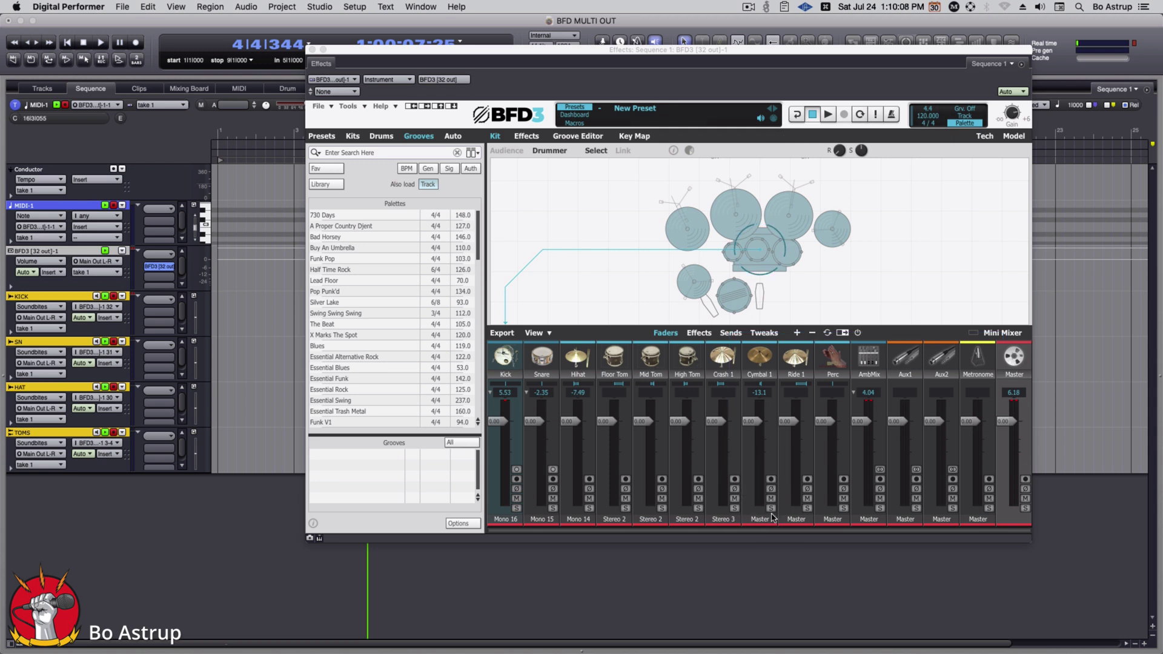
click(772, 523)
mouse_move(775, 479)
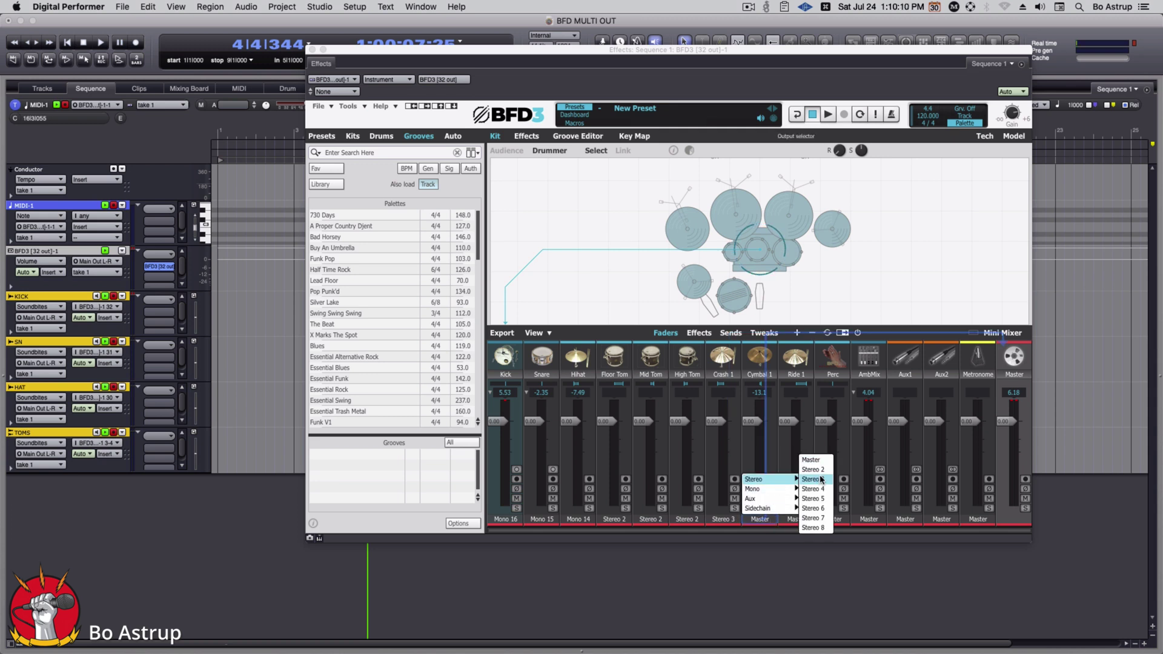
click(820, 479)
click(803, 522)
mouse_move(812, 480)
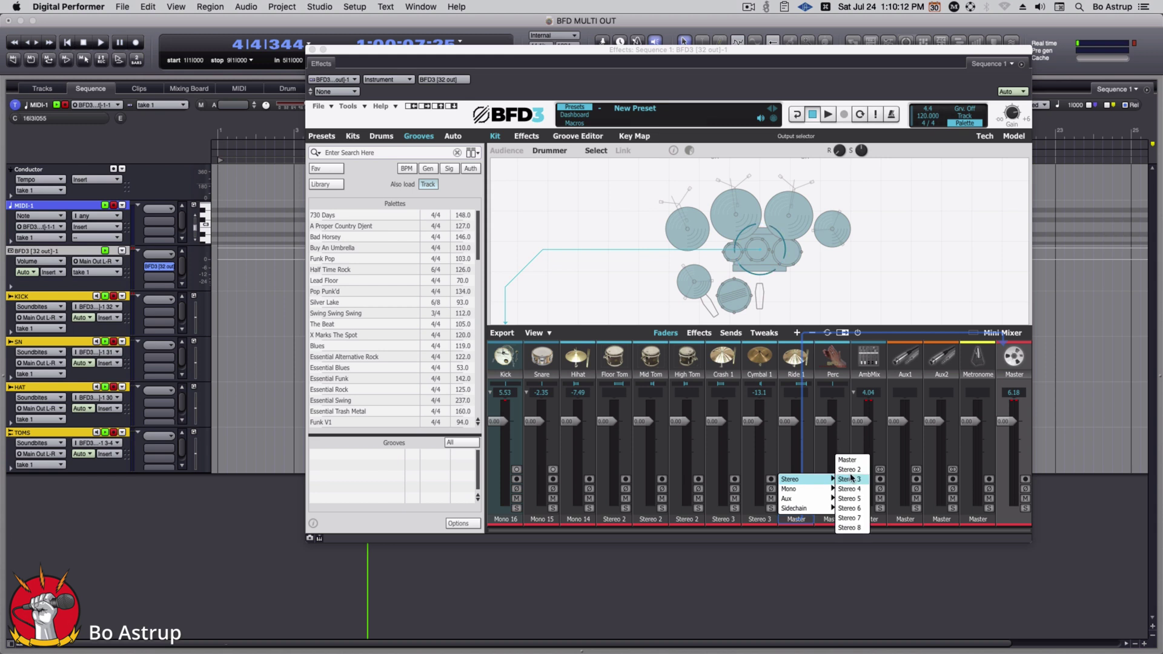
click(853, 480)
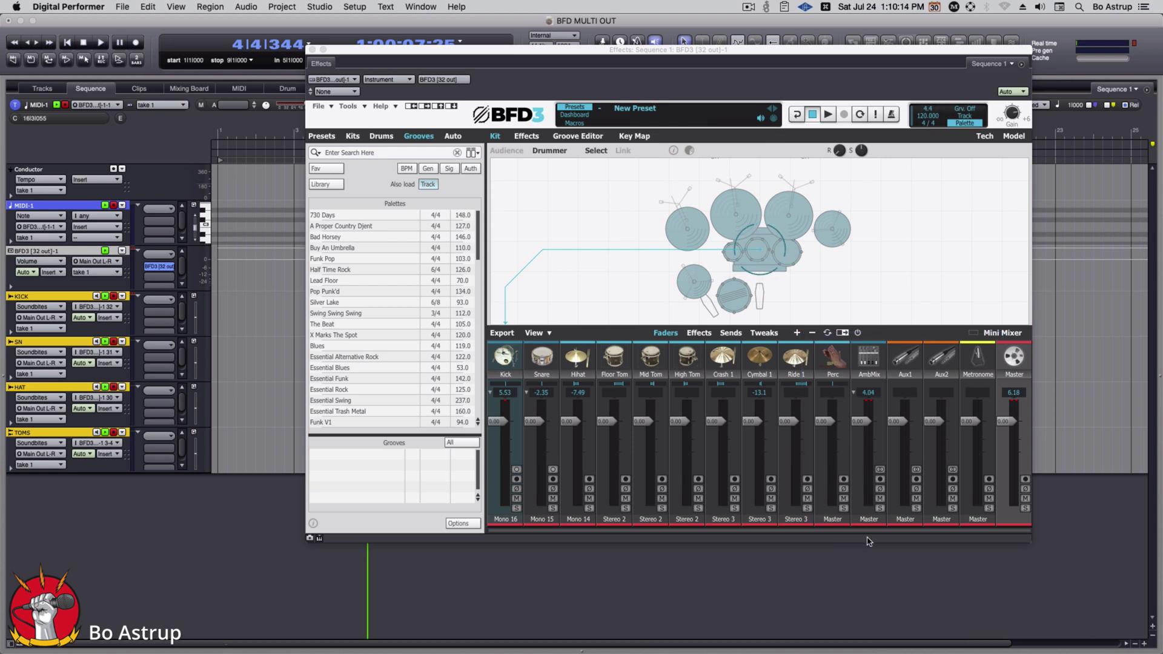
Route the Perc channel in the BFD3 mixer to Stereo 4 and the AmbMix channel to Stereo 5
click(831, 521)
mouse_move(843, 483)
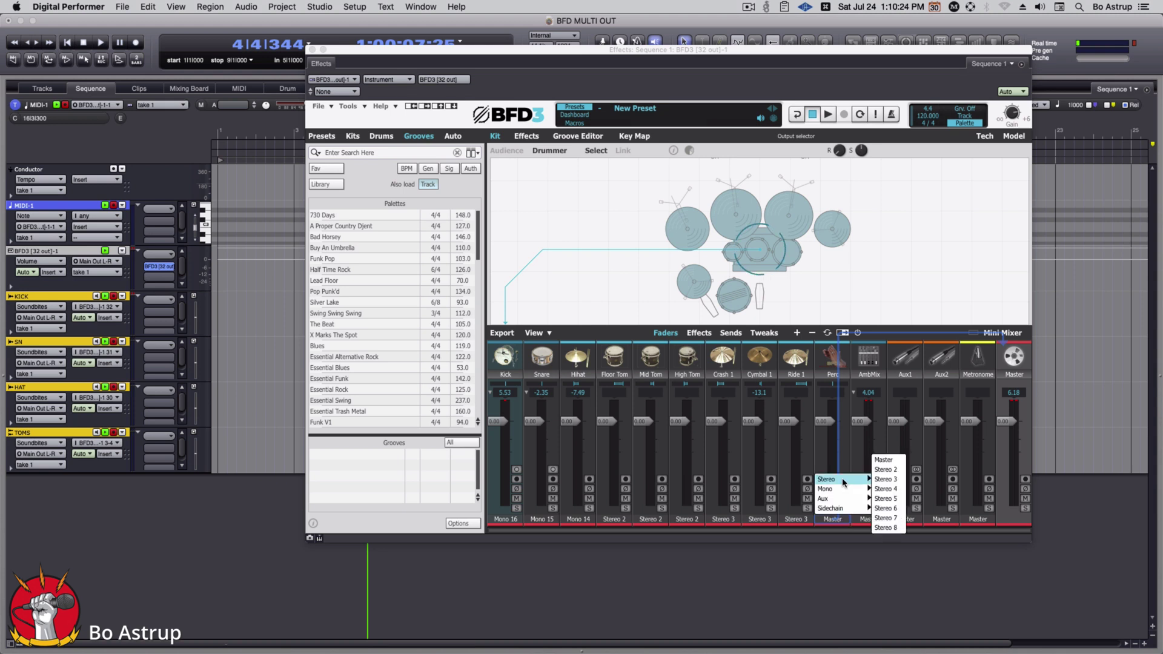
click(905, 488)
click(868, 519)
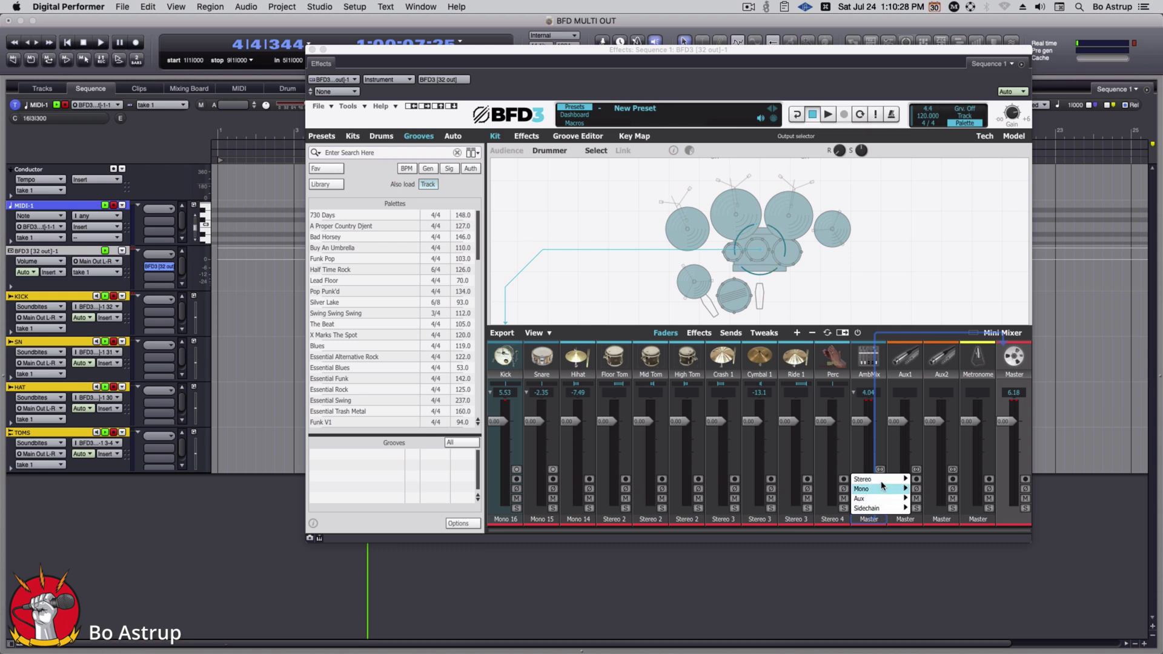
mouse_move(882, 479)
click(921, 499)
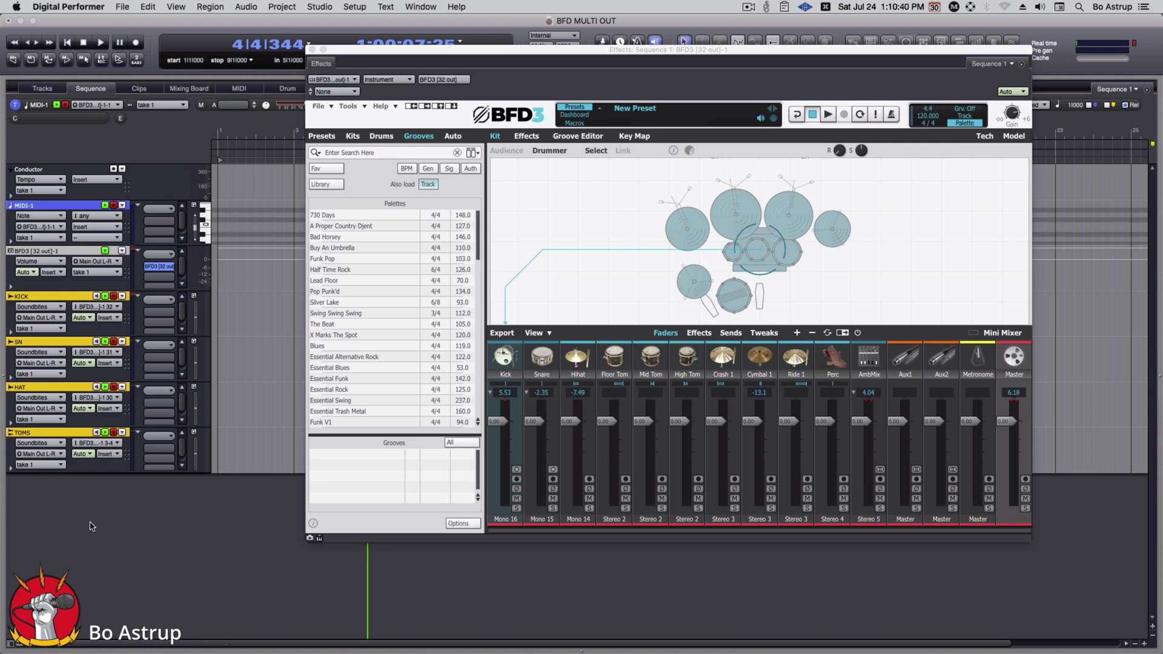
Add three stereo audio tracks to the sequence
click(279, 7)
mouse_move(279, 24)
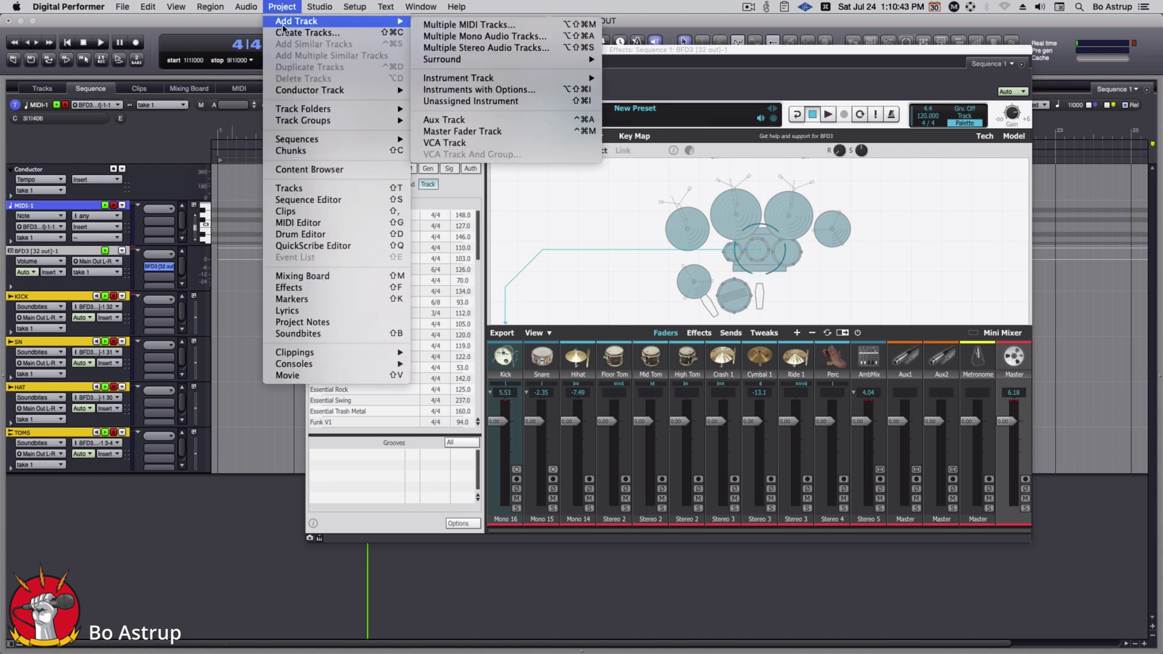
click(456, 49)
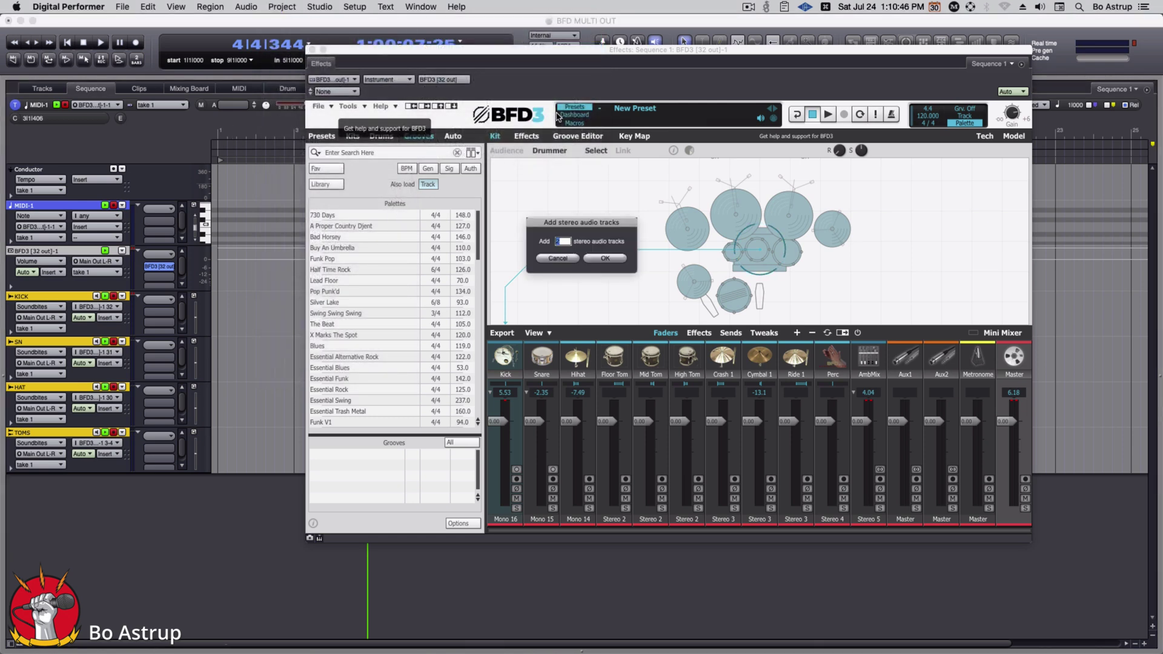
click(606, 258)
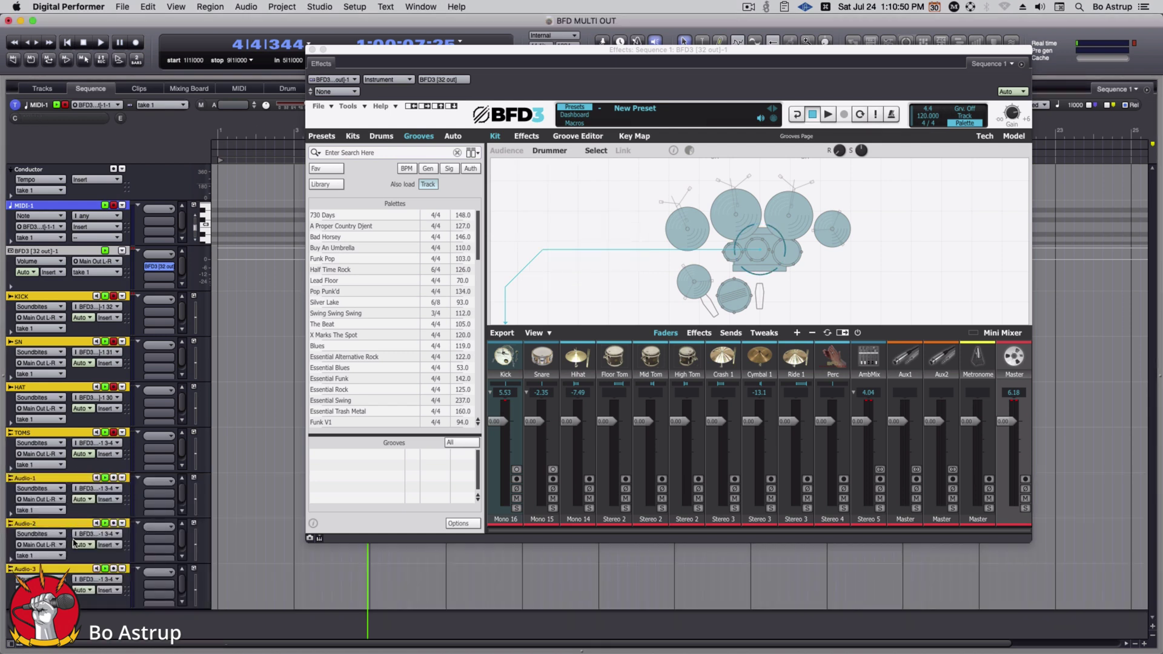
Name the three new stereo audio tracks OH, PERC and AMB
click(30, 479)
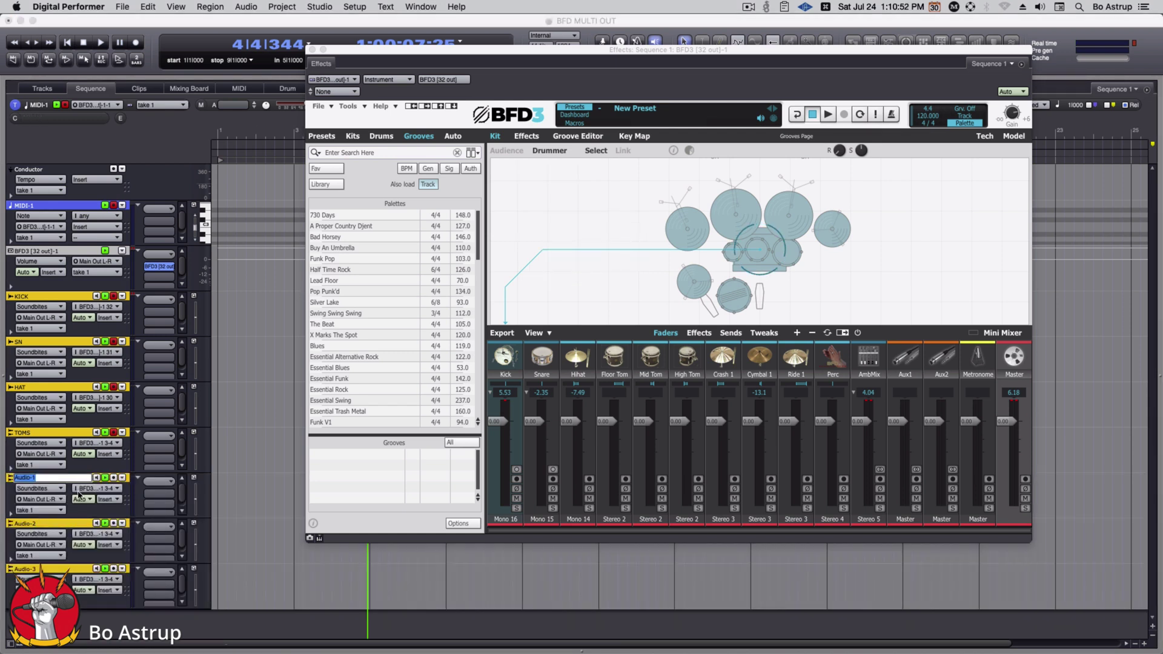
text(C)
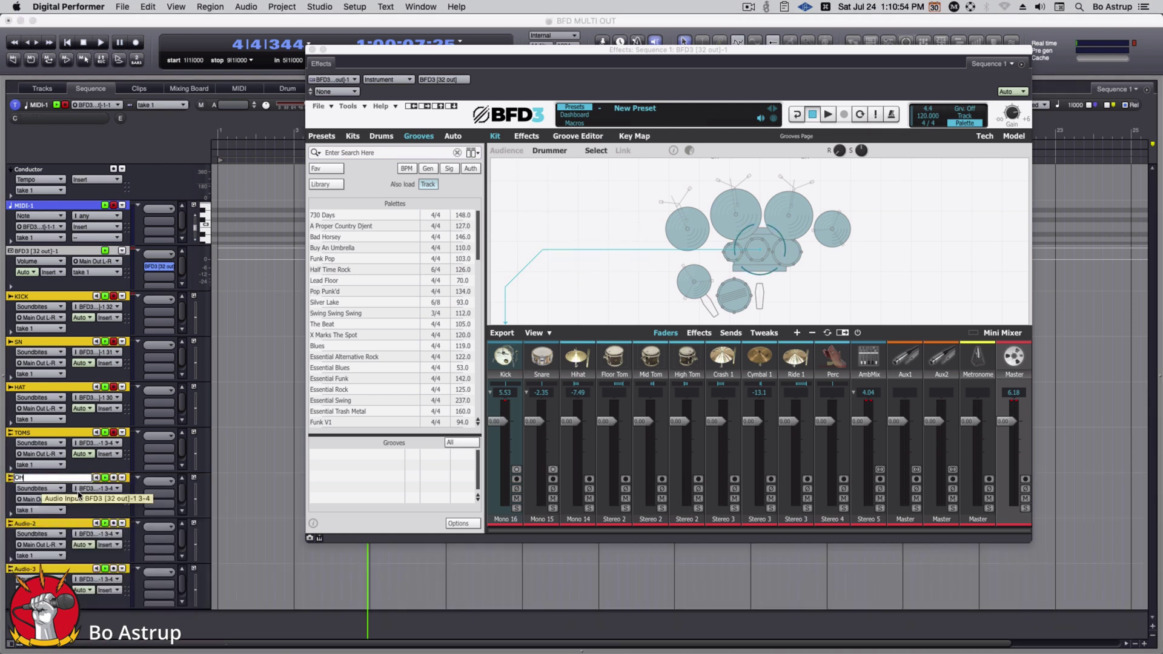
double_click(35, 524)
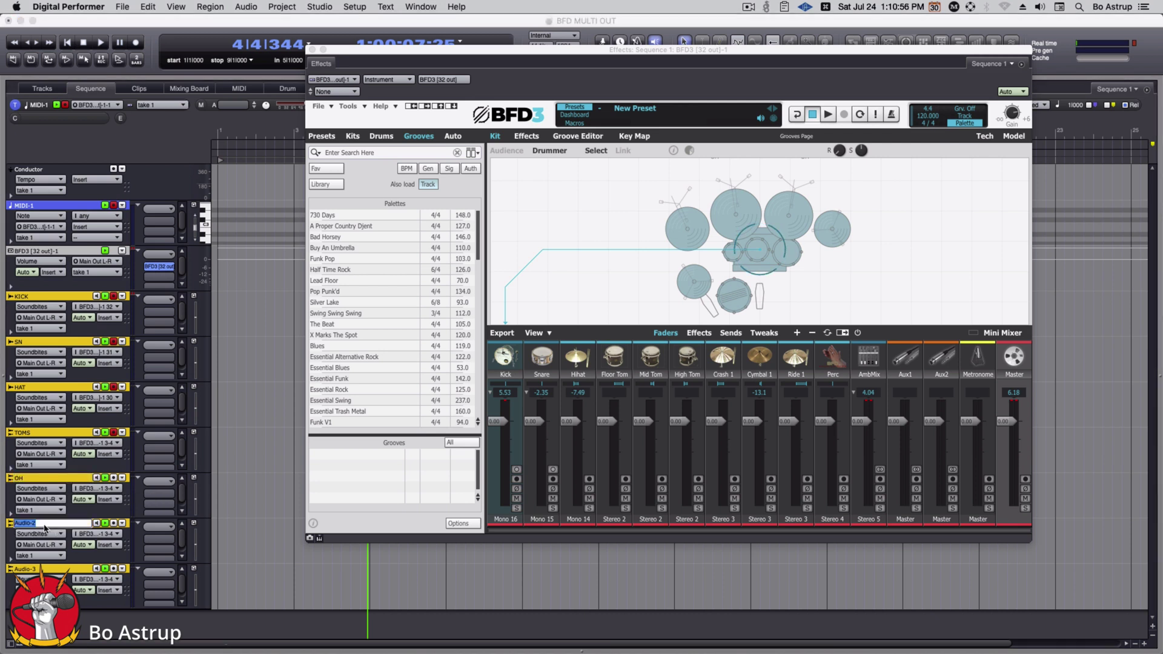
text(F)
key(Tab)
text(A)
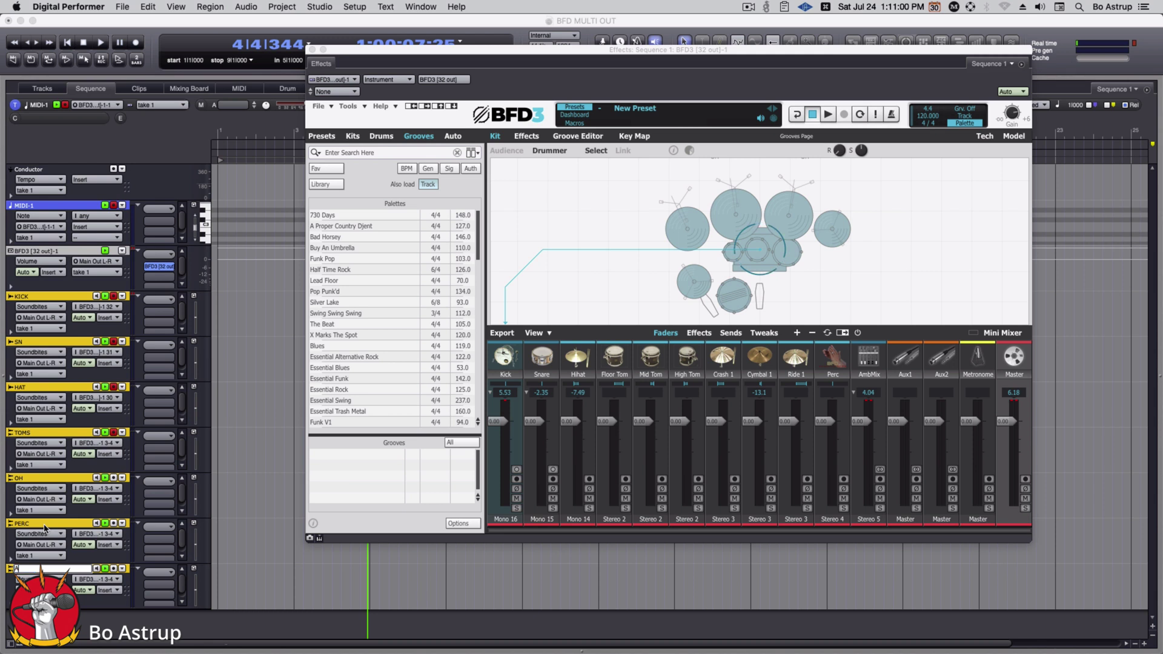
text(MB)
key(Return)
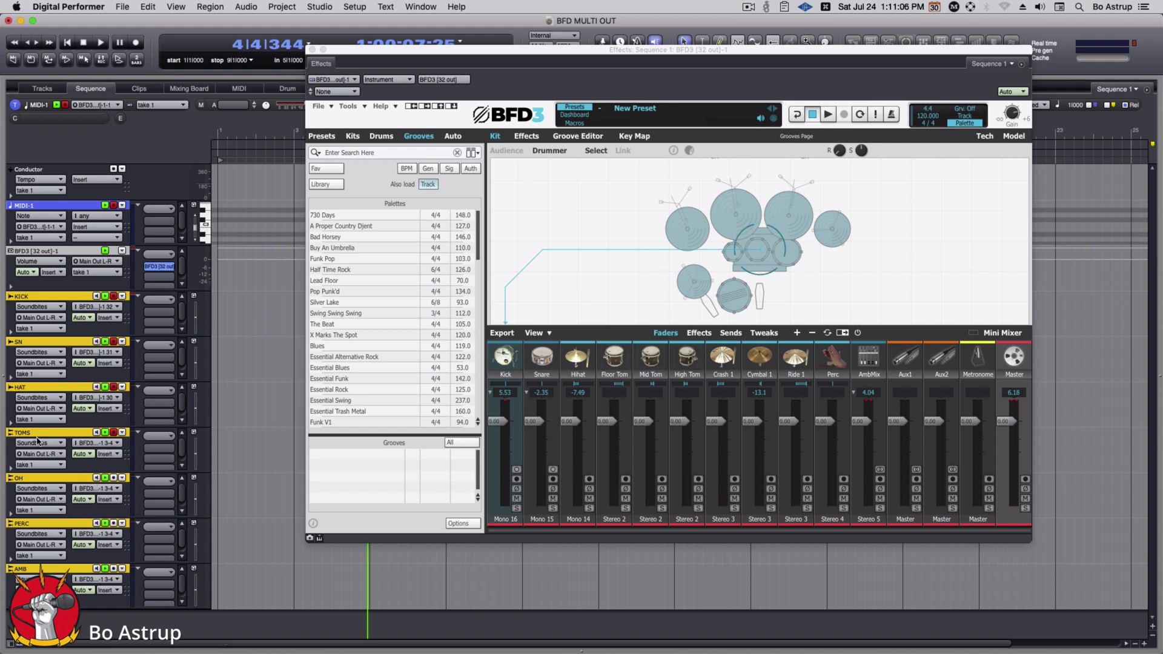
Set the OH, PERC and AMB inputs to new stereo bundles BFD3 [32 out]-1 5-6, 7-8 and 9-10, and record-enable the tracks
click(116, 490)
mouse_move(157, 525)
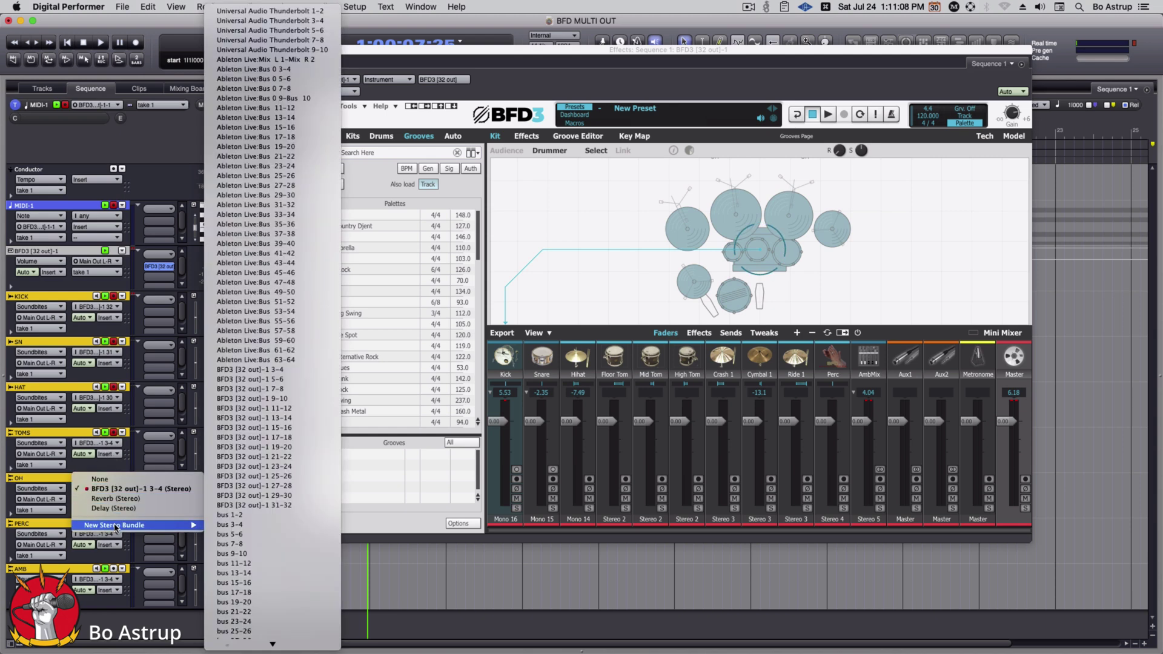
click(280, 381)
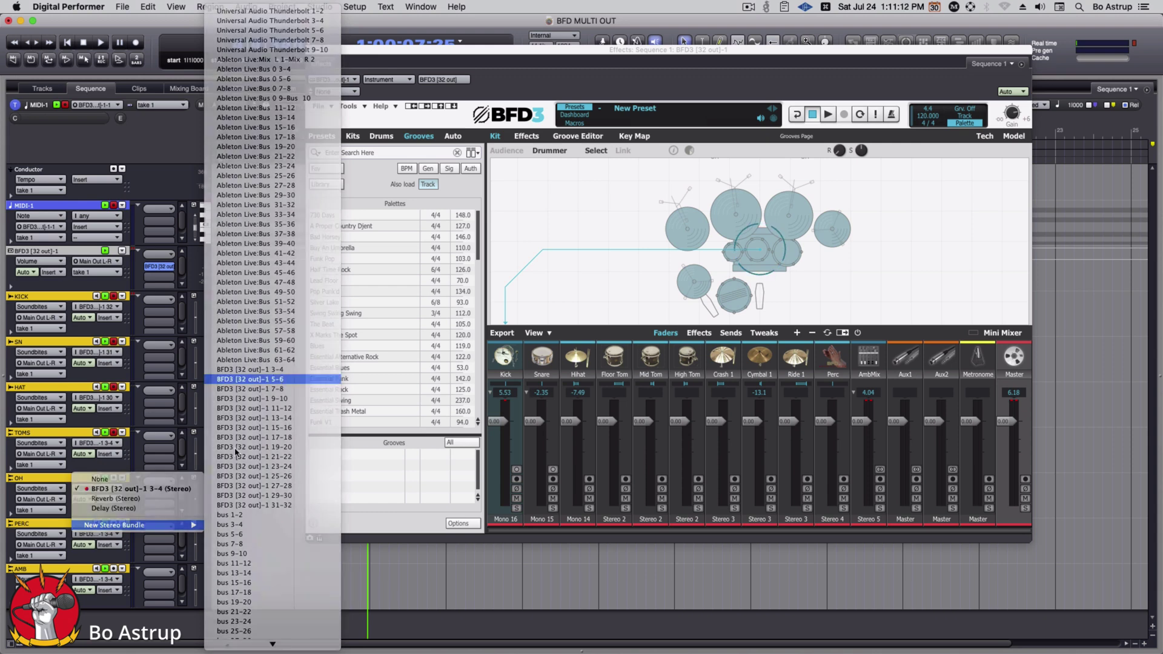
click(104, 536)
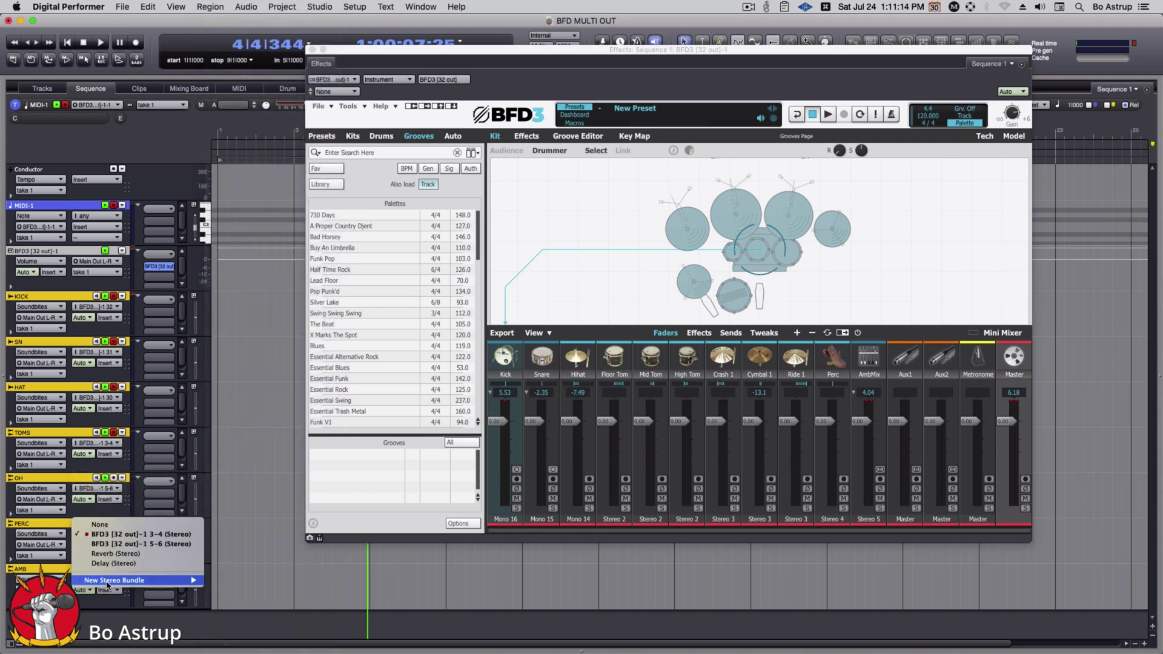
mouse_move(109, 580)
click(276, 388)
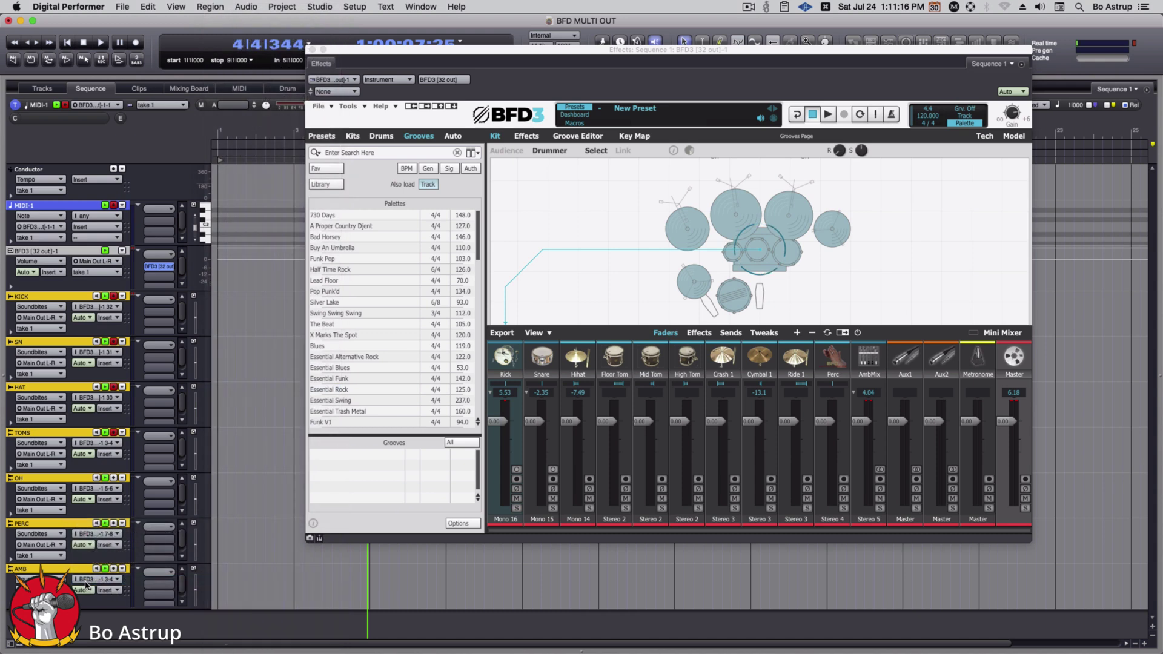
click(104, 580)
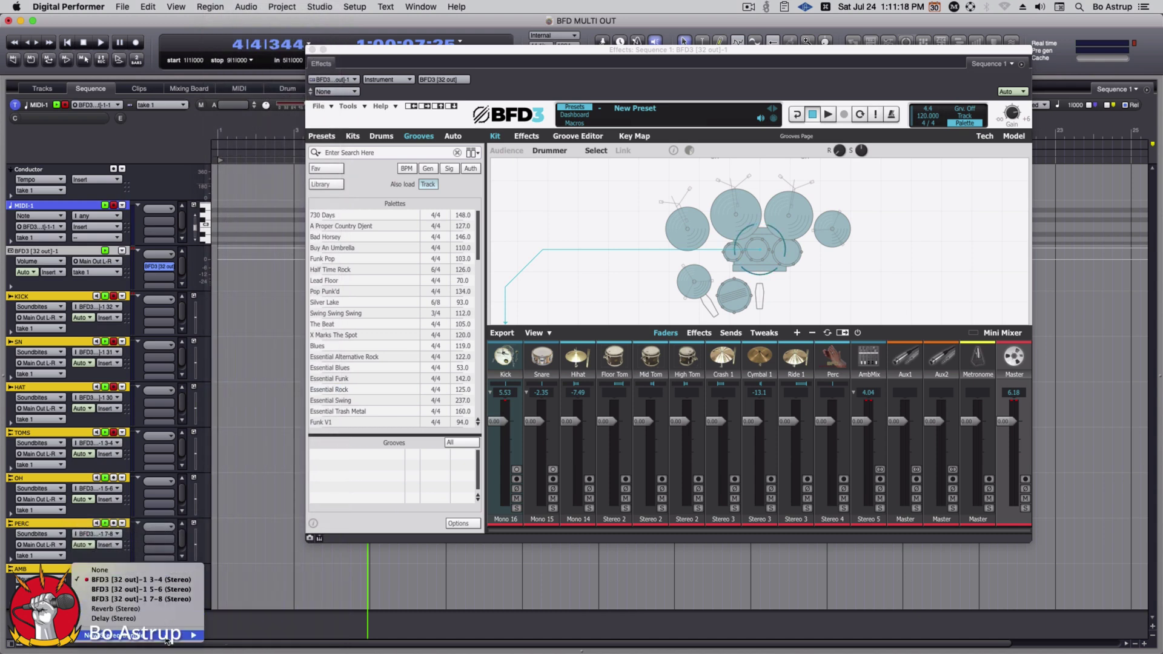
mouse_move(166, 635)
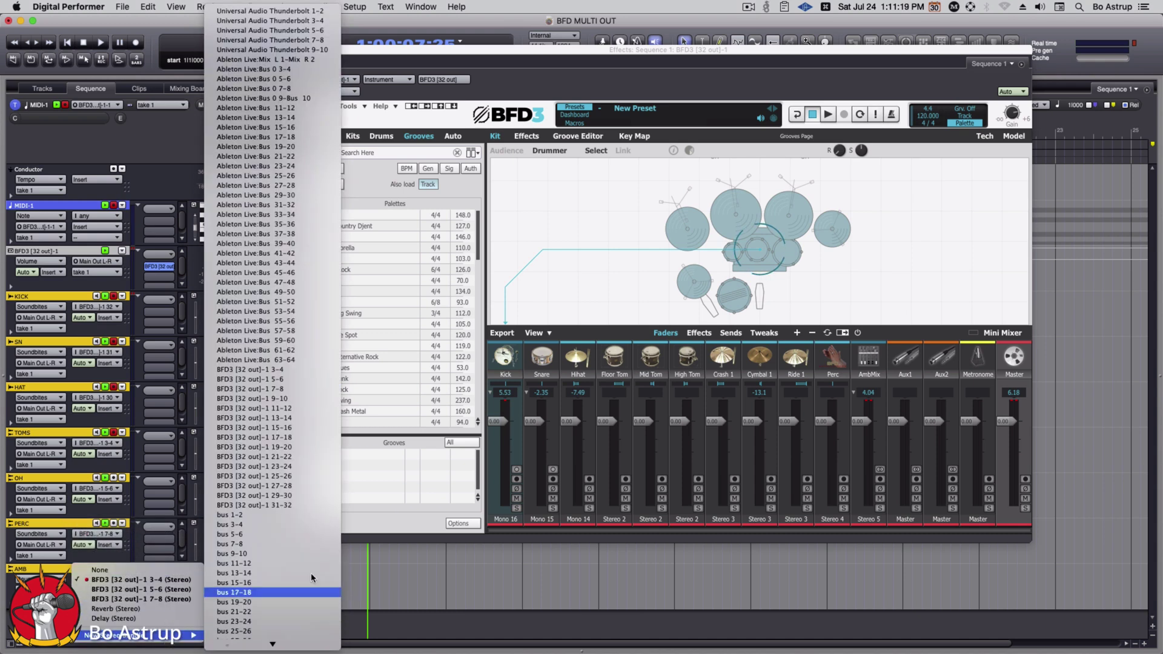
click(326, 398)
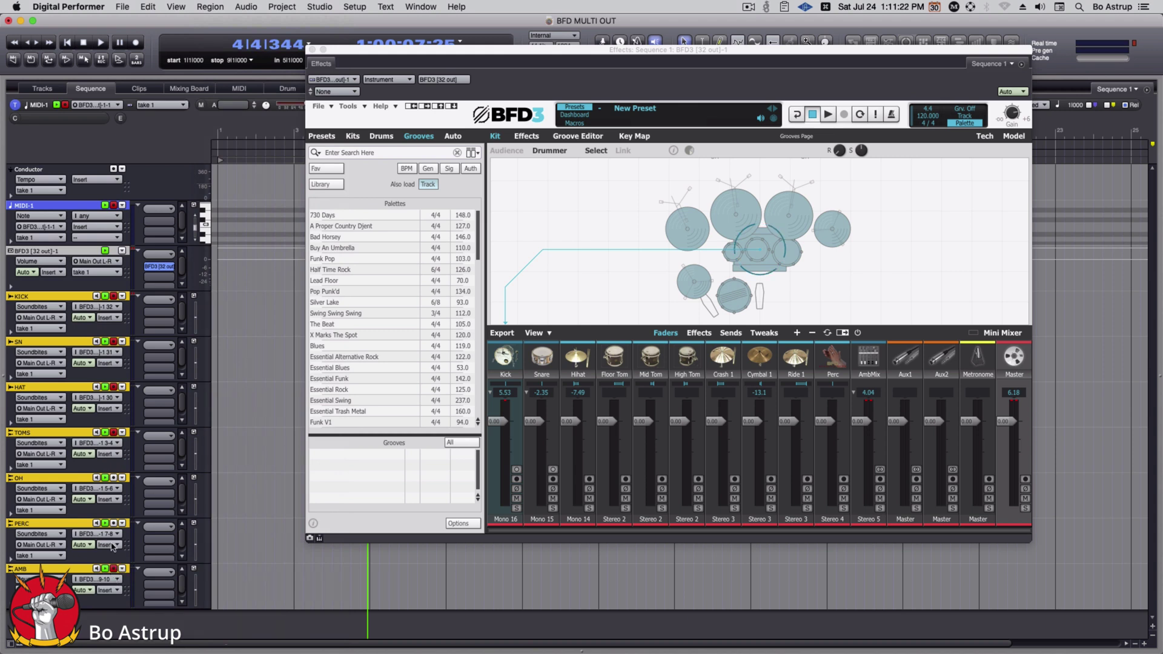
click(114, 523)
click(113, 478)
Play the sequence and preview the A Proper Country Djent groove palette to check the signal on the audio tracks
key(space)
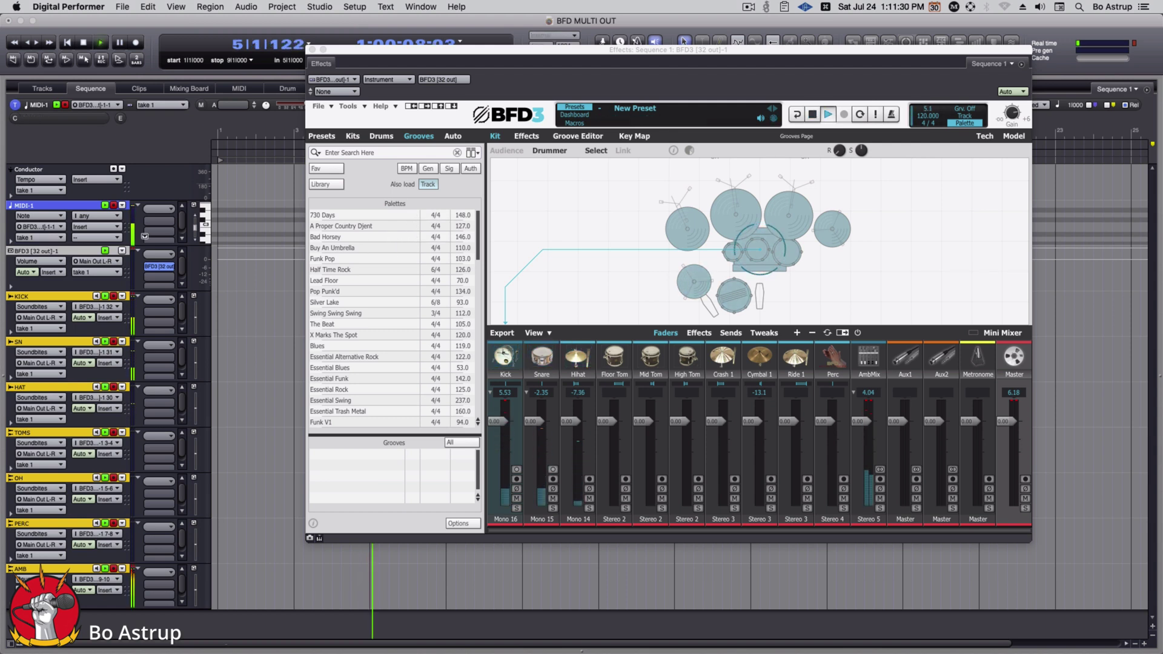
key(space)
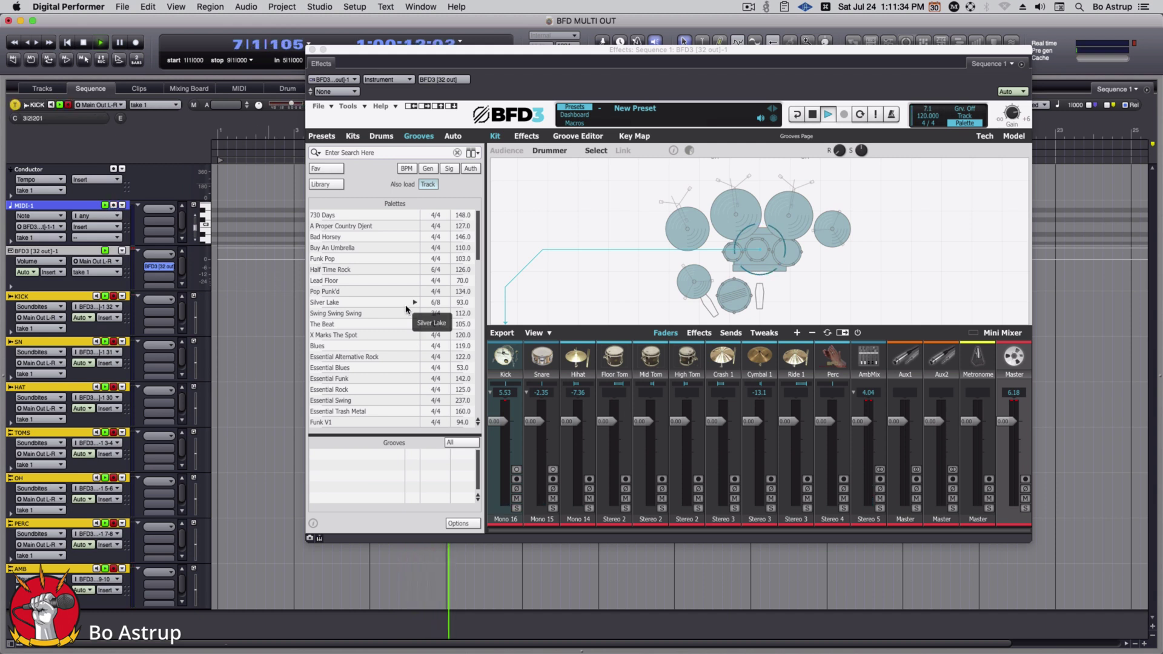
key(space)
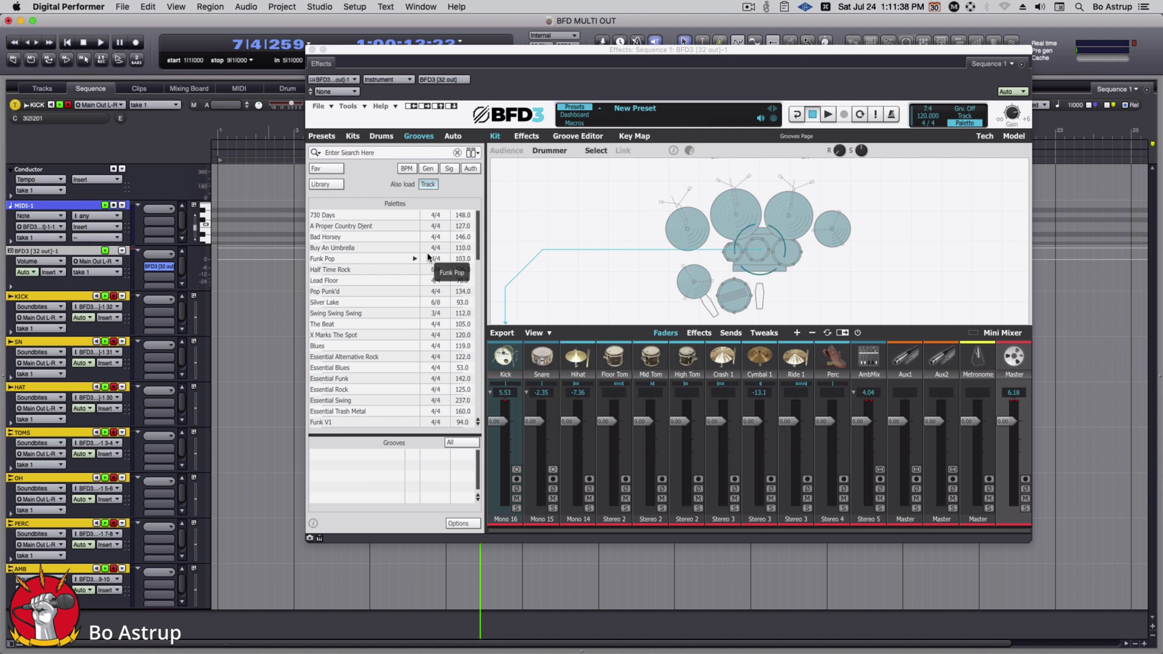
click(414, 226)
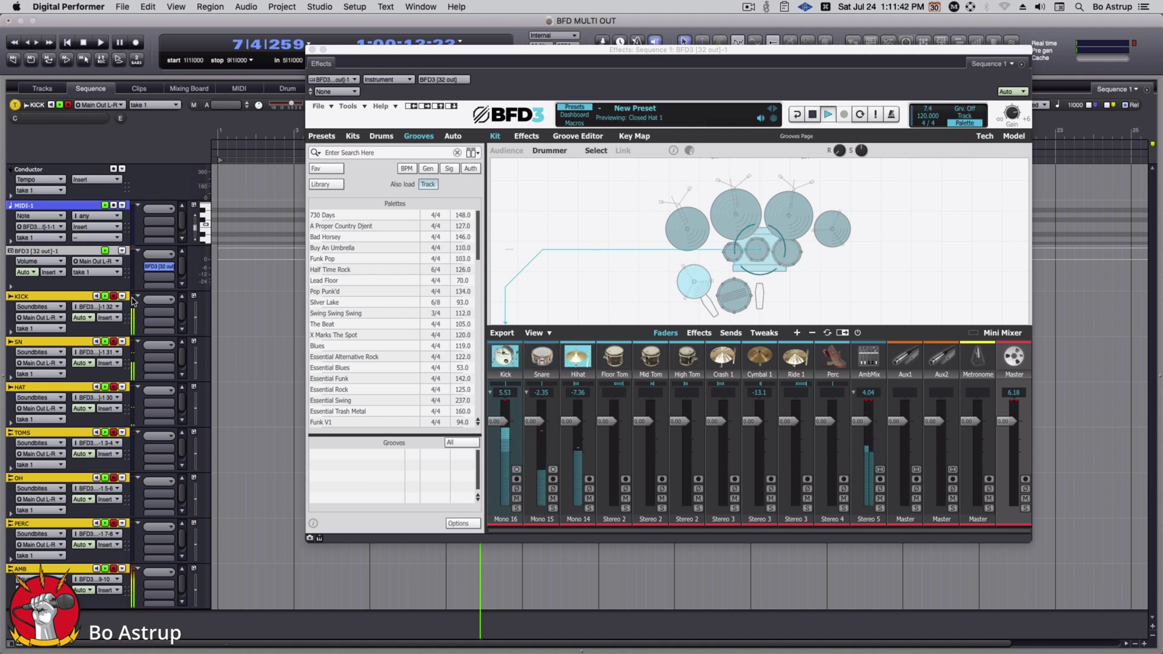
key(space)
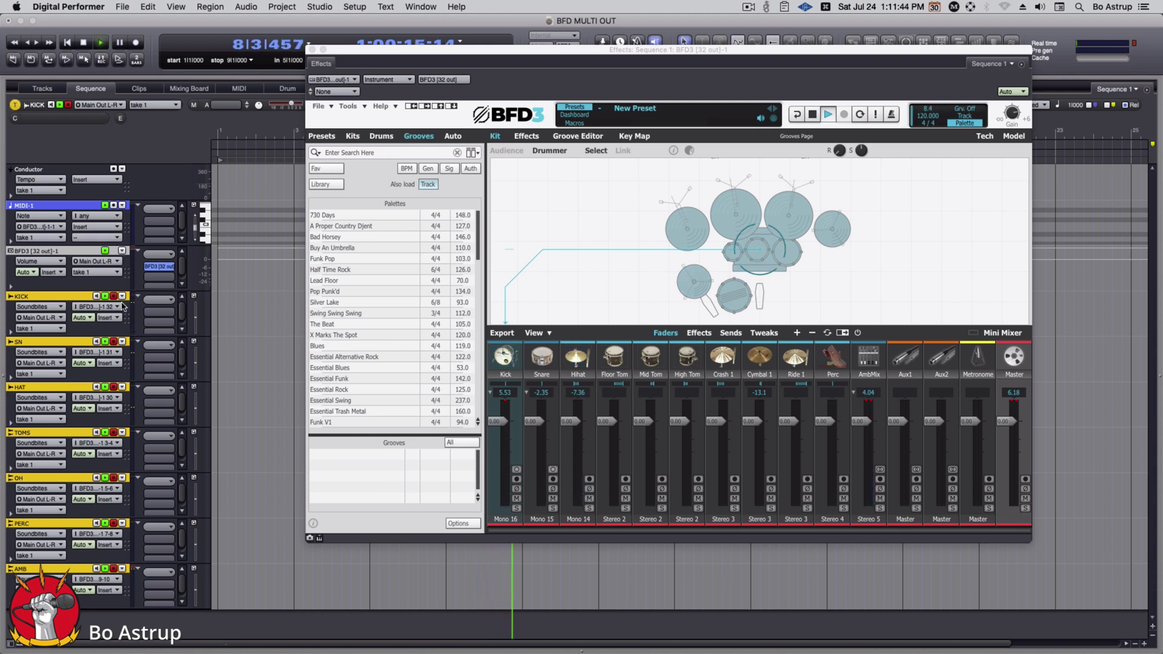
key(space)
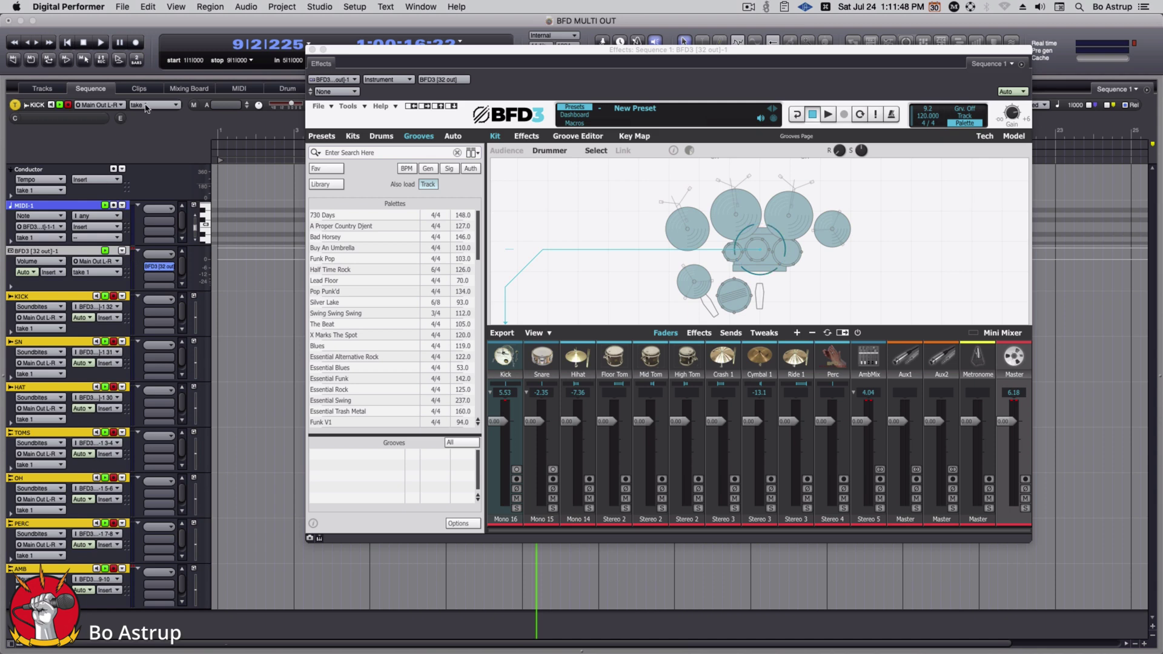
Show the Mixing Board with the BFD3 window moved clear of it, and preview the 730 Days groove palette
click(185, 89)
drag(393, 52, 609, 47)
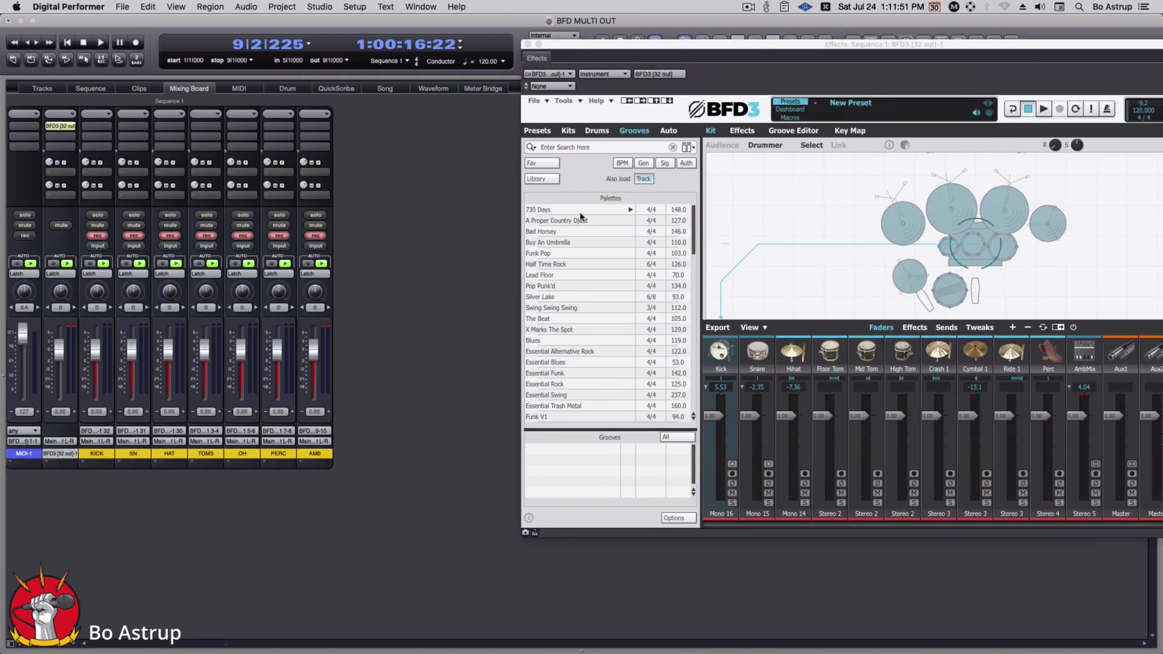
click(630, 212)
Pull the faders of KICK, SN, HAT, TOMS, OH, PERC and AMB down to minimum while the groove plays
drag(95, 349, 97, 420)
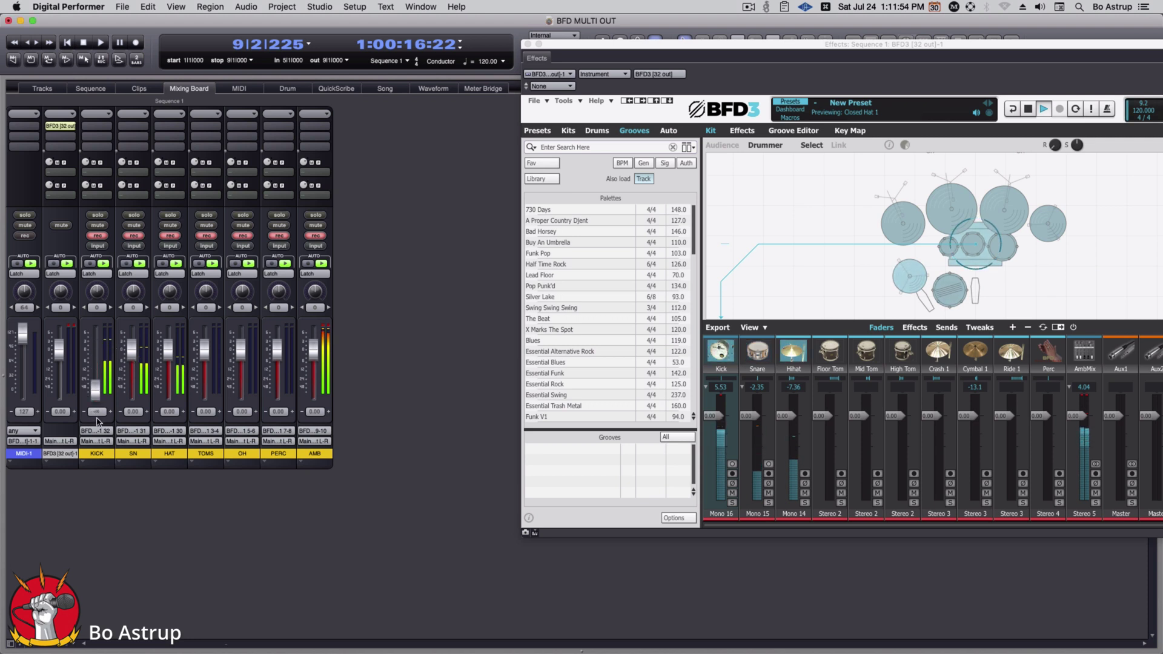
drag(131, 349, 133, 412)
drag(168, 349, 169, 412)
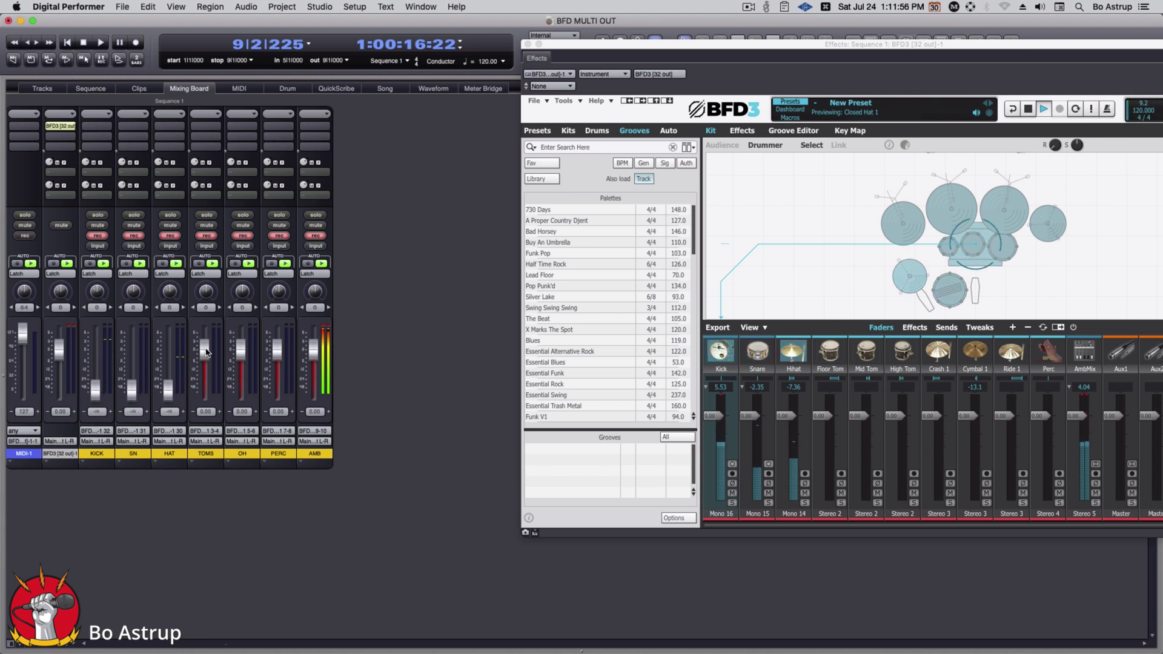
drag(206, 352, 205, 412)
drag(314, 350, 314, 412)
drag(277, 350, 277, 409)
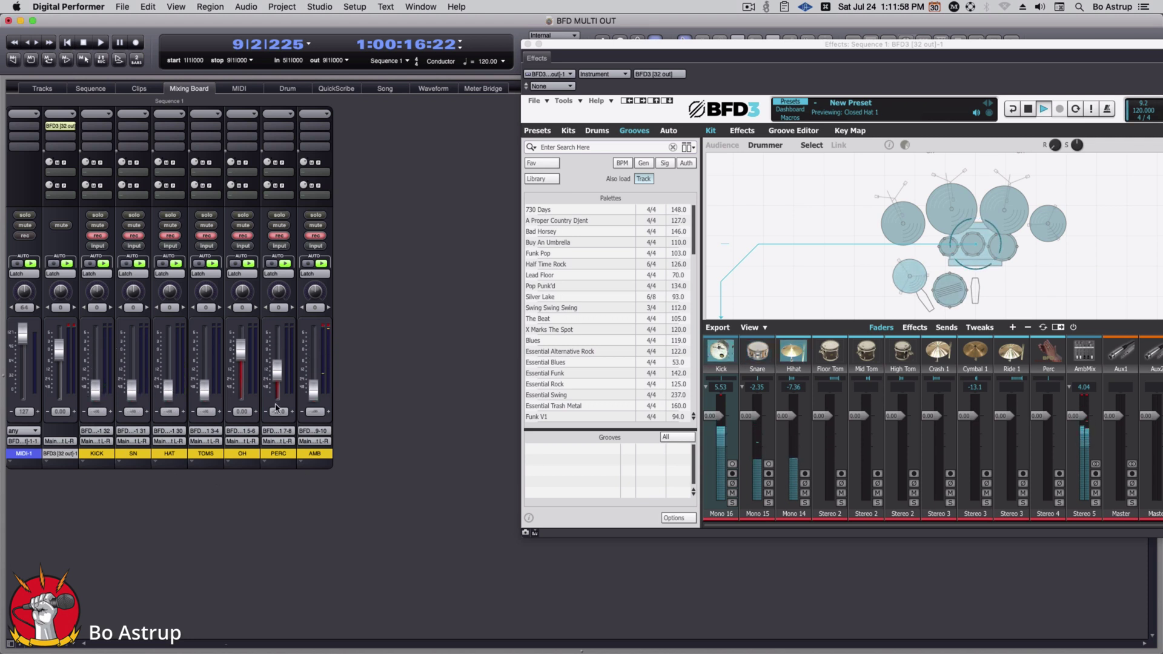
drag(240, 350, 242, 410)
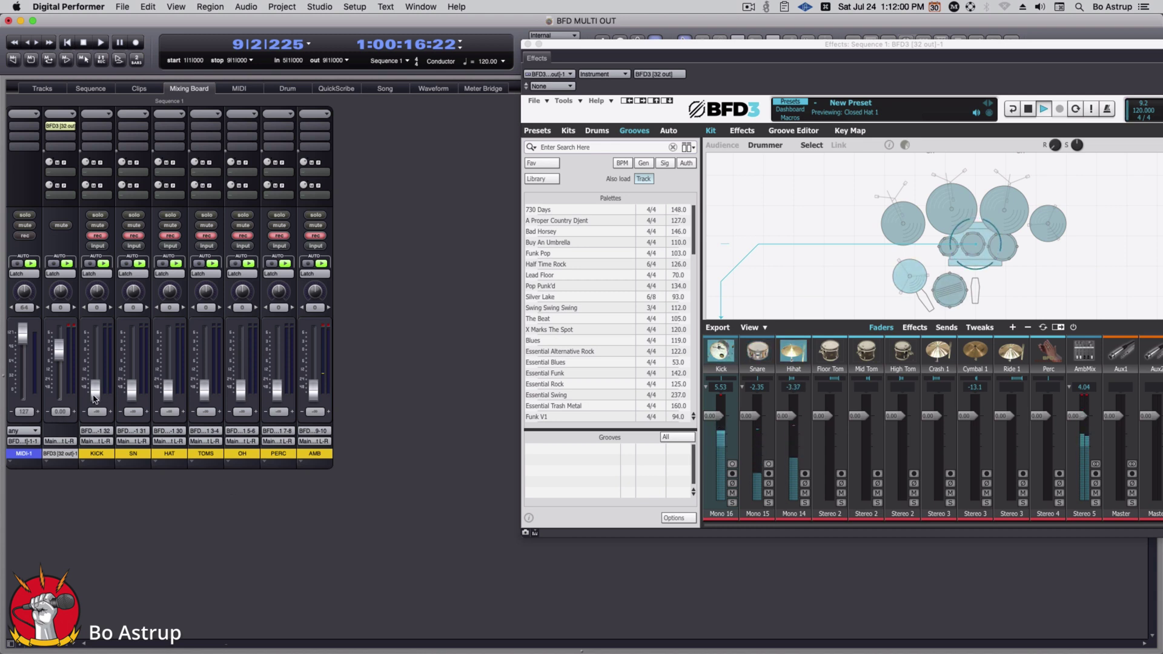
Raise the seven drum track faders to a rough balance, pan HAT to the right, and play the sequence briefly to check the mix
drag(95, 397, 167, 367)
drag(169, 296, 168, 292)
drag(204, 392, 314, 378)
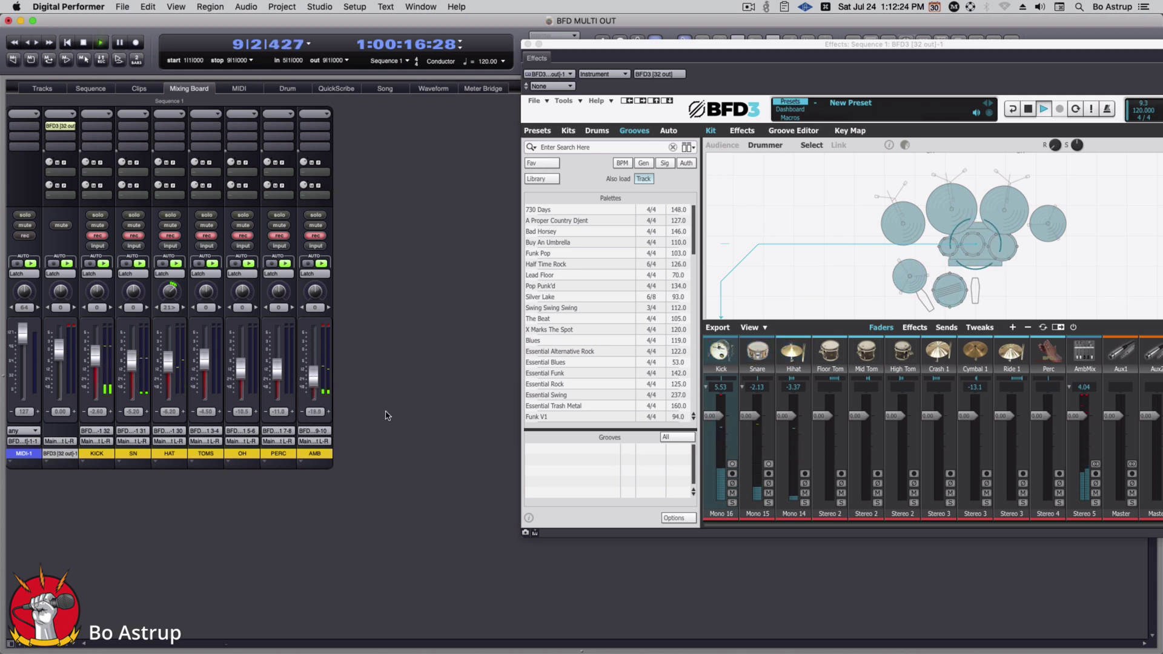
key(space)
key(space)
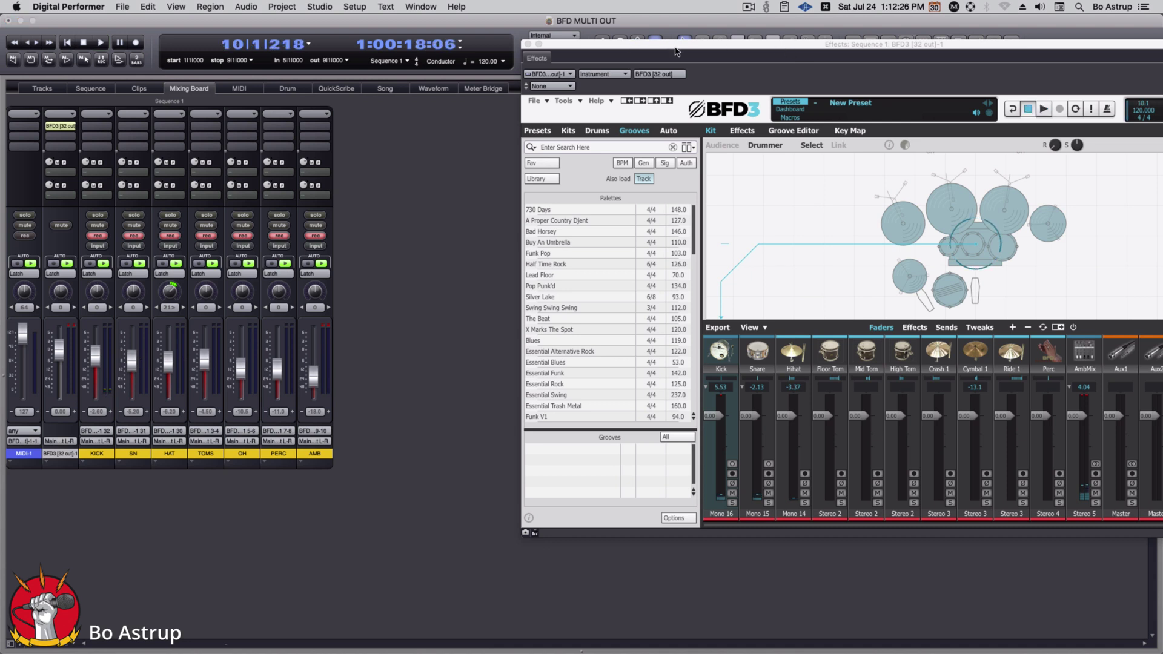
Save the current BFD3 plug-in settings as a preset named BFD STREEO MONO 2
drag(675, 49, 476, 68)
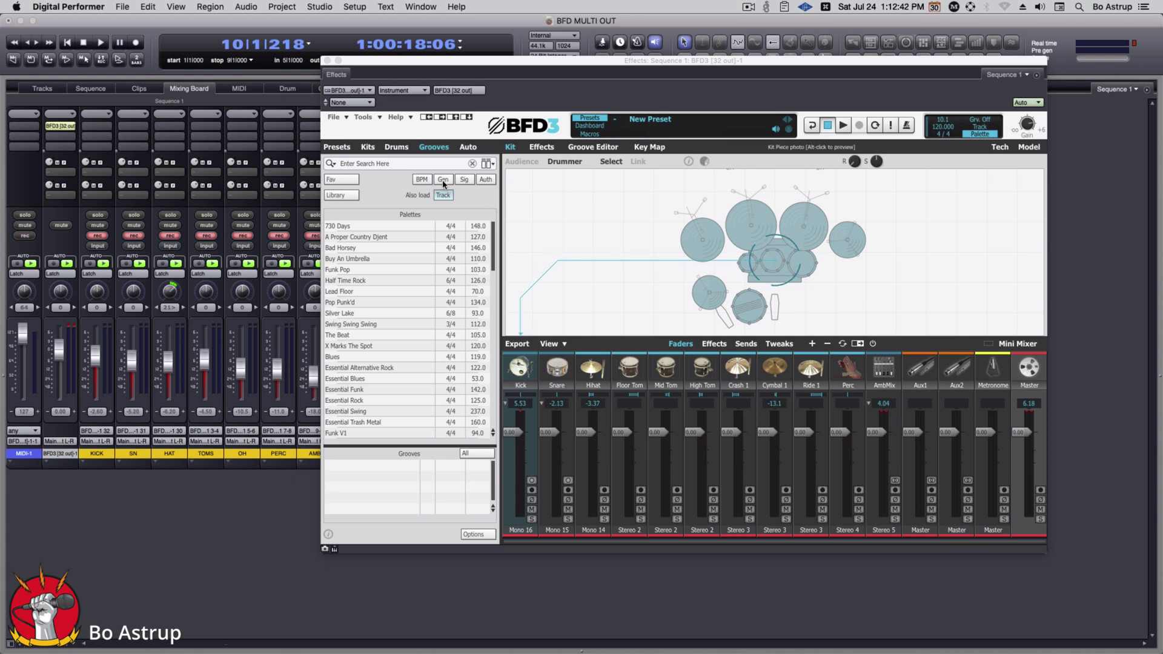
click(361, 103)
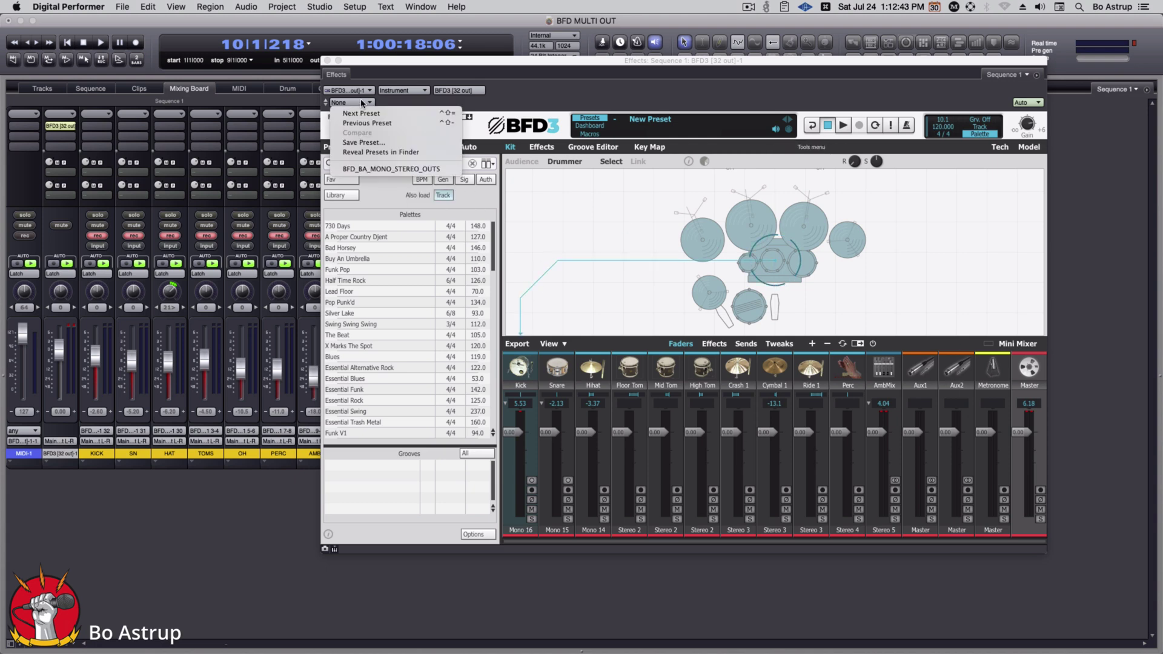
click(362, 143)
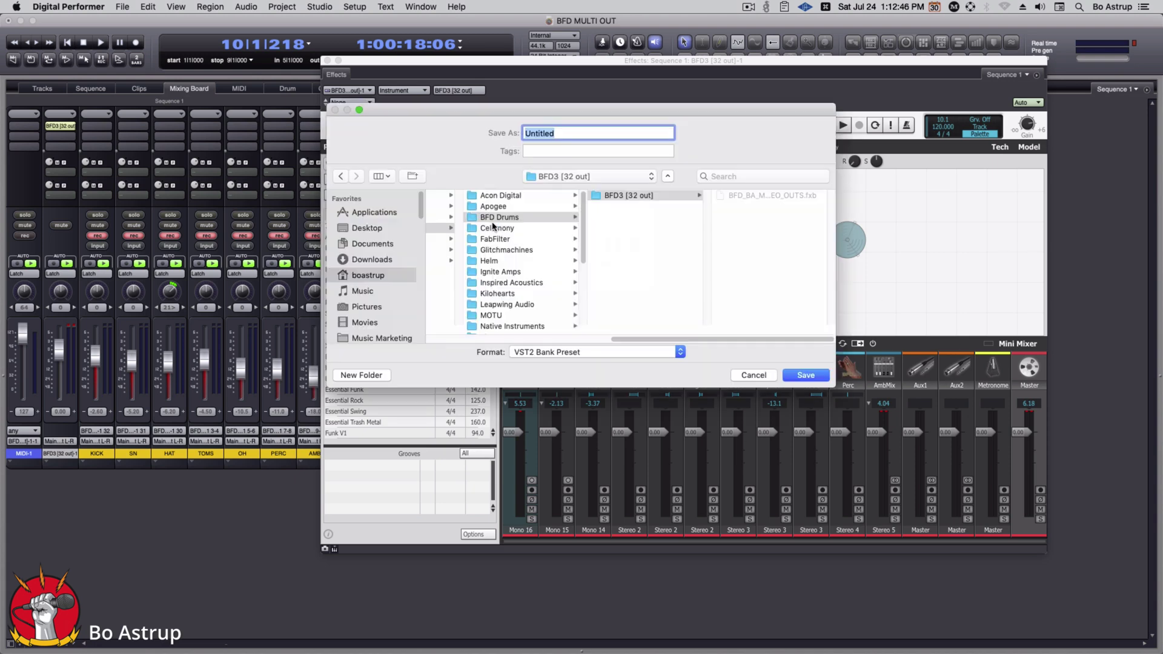
text(BFD STREEO MONO 2)
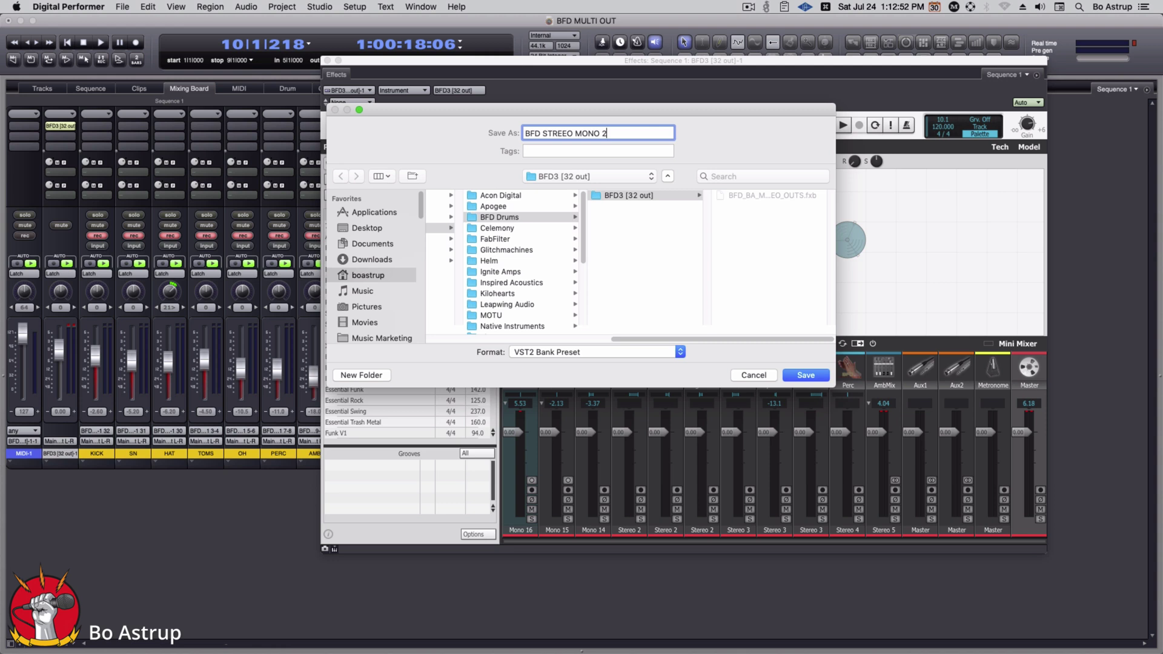
key(Return)
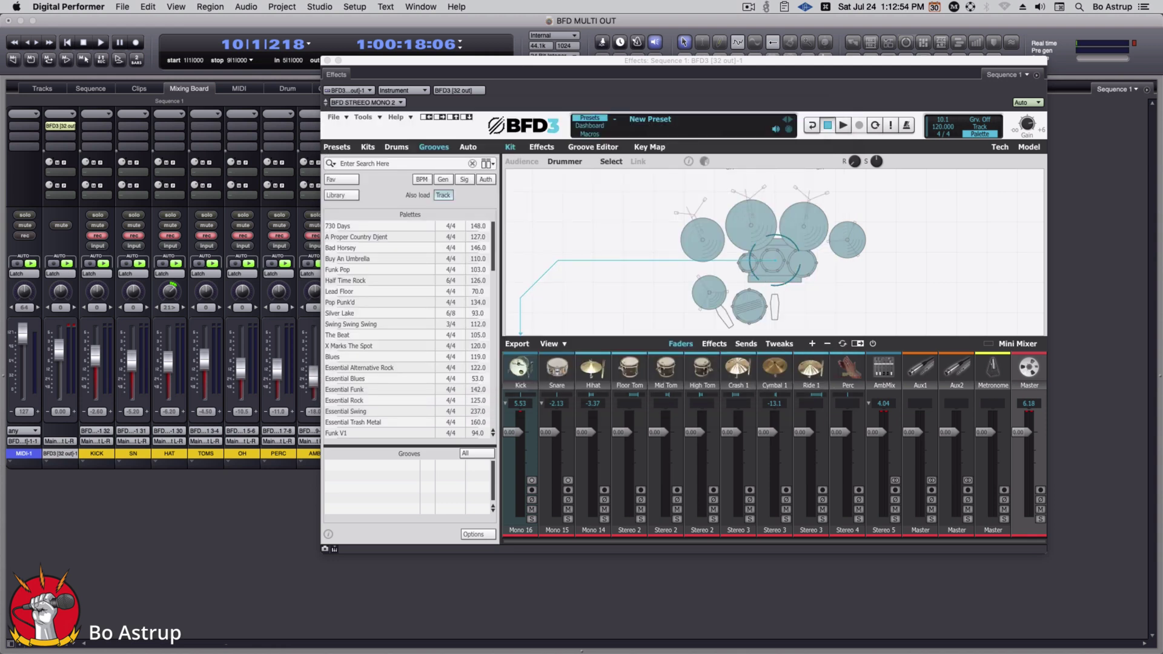
Close the BFD3 window, and save and close the BFD MULTI OUT project
click(197, 529)
click(327, 60)
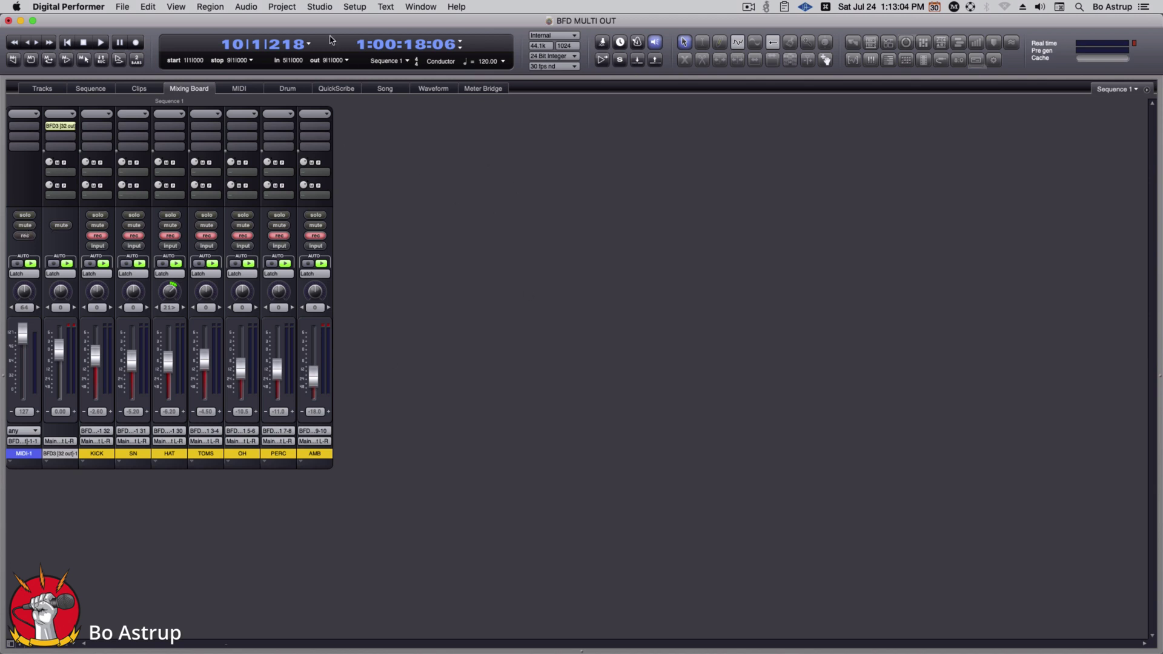
click(125, 6)
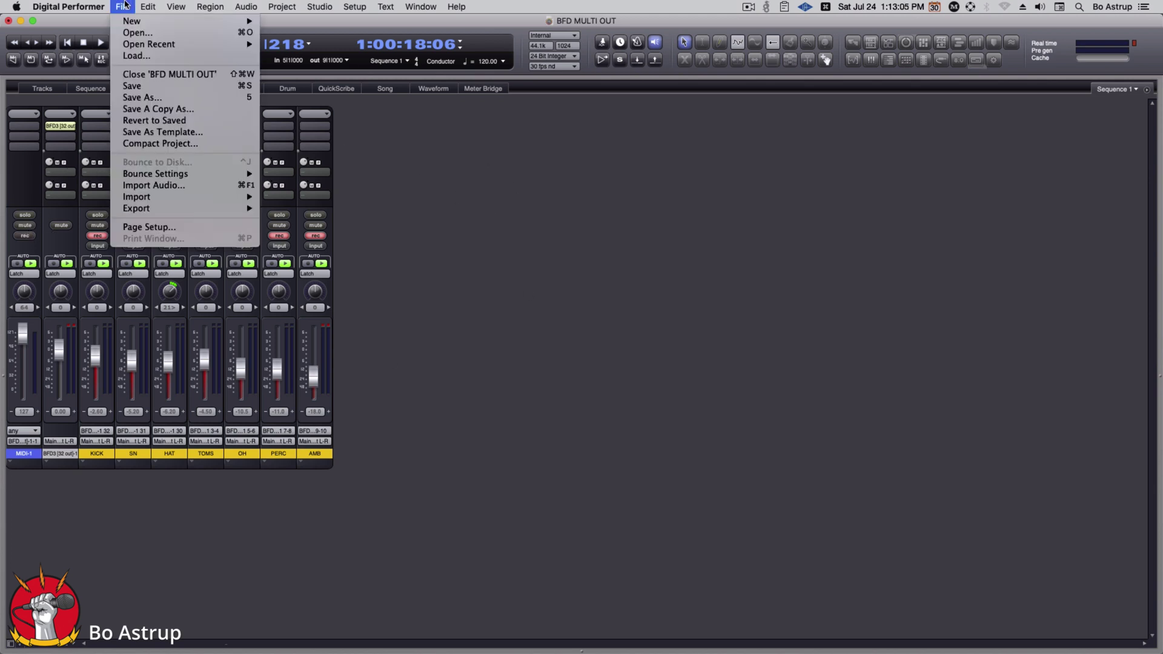
click(132, 86)
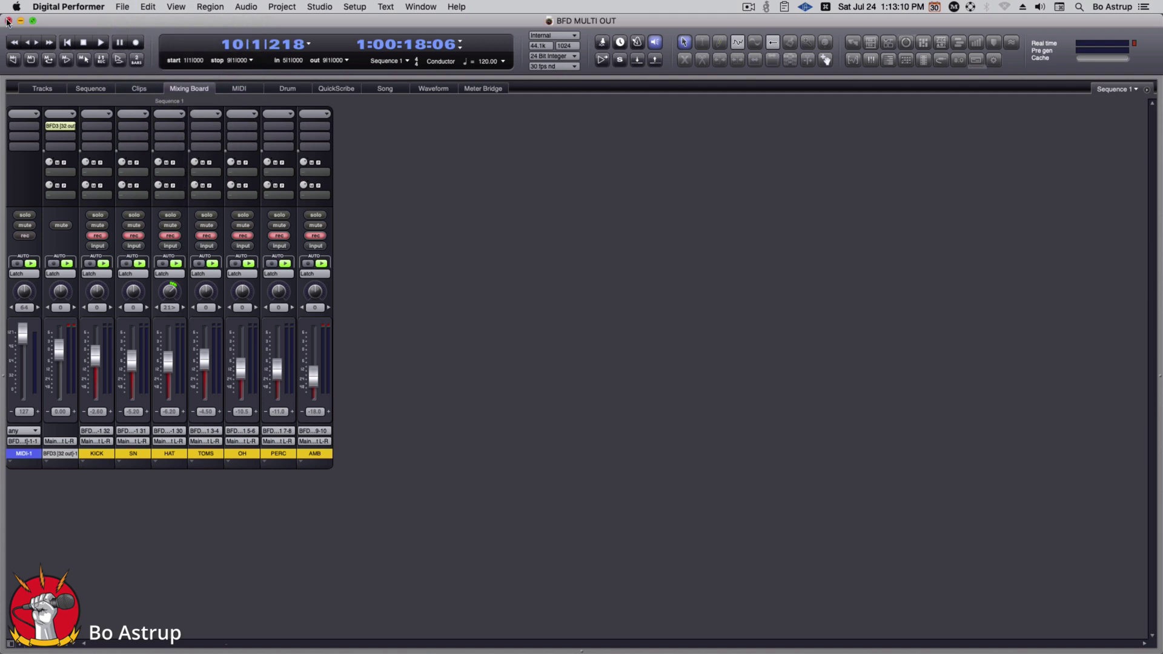
key(super+w)
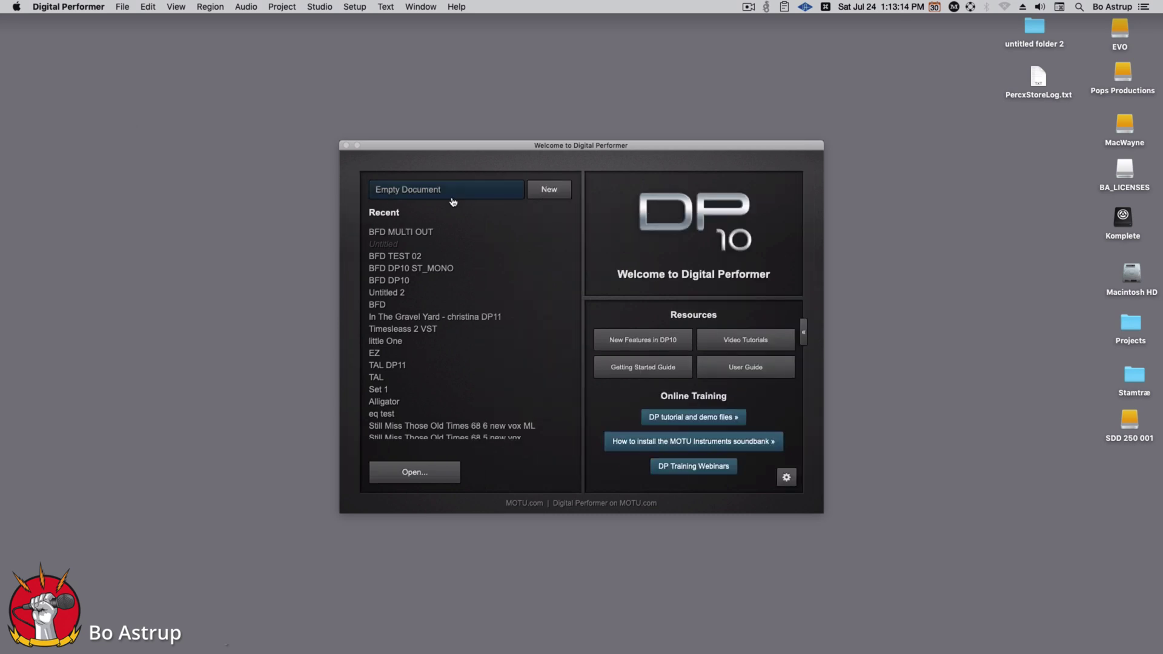
Create a new empty project named IMPORT BFD in the Projects folder
click(549, 189)
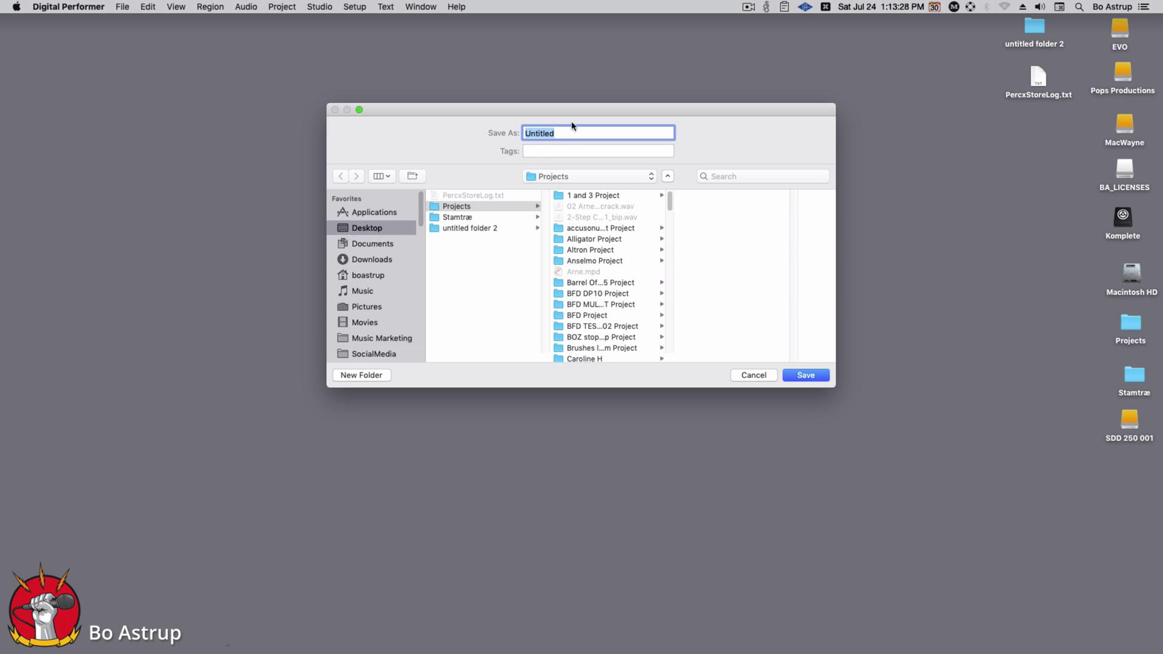
text(IMPORT BFD)
key(Return)
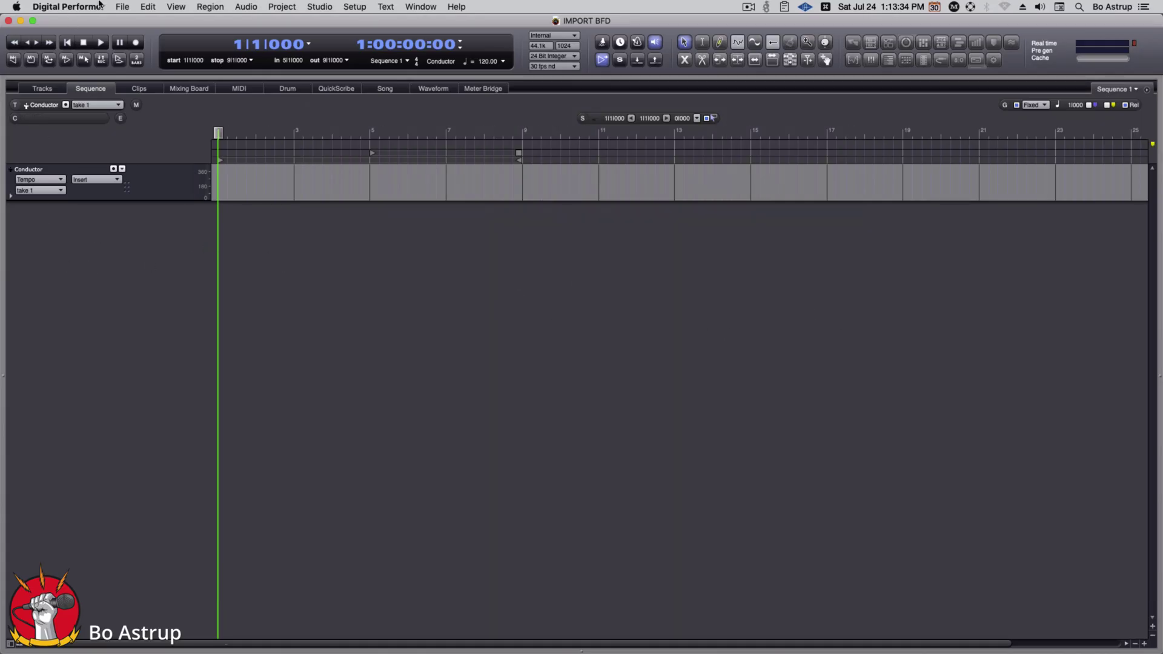
Reveal a sidebar beside the Sequence editor and set it to show the Chunks list
click(1146, 89)
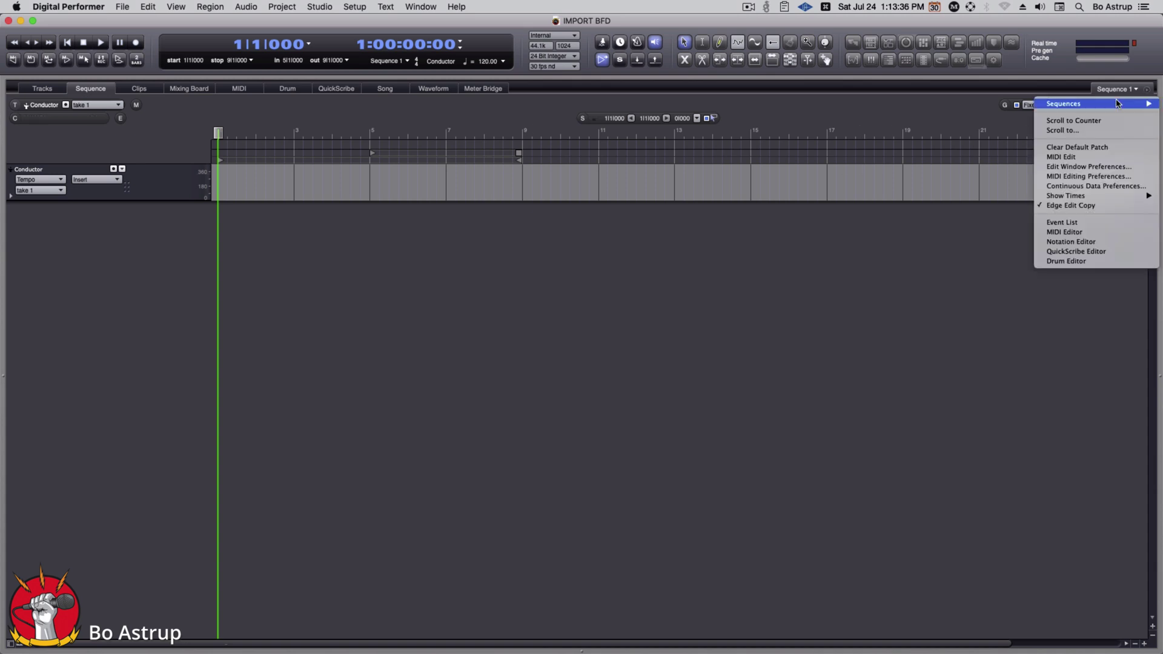
mouse_move(1117, 103)
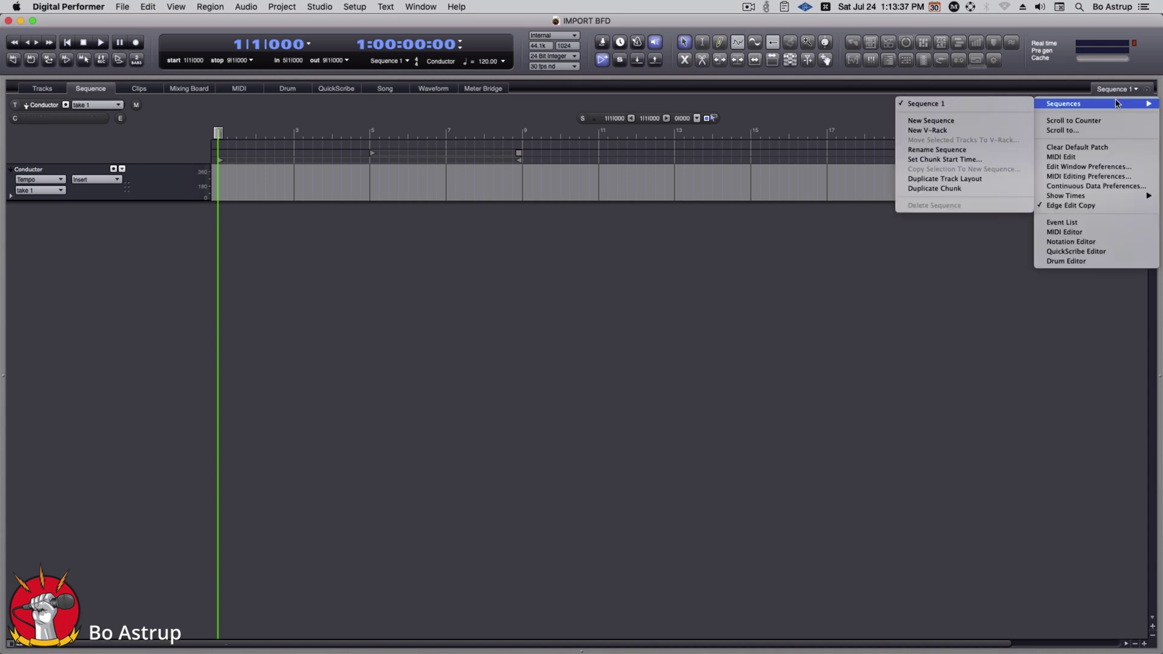
click(902, 353)
drag(1133, 367, 1028, 366)
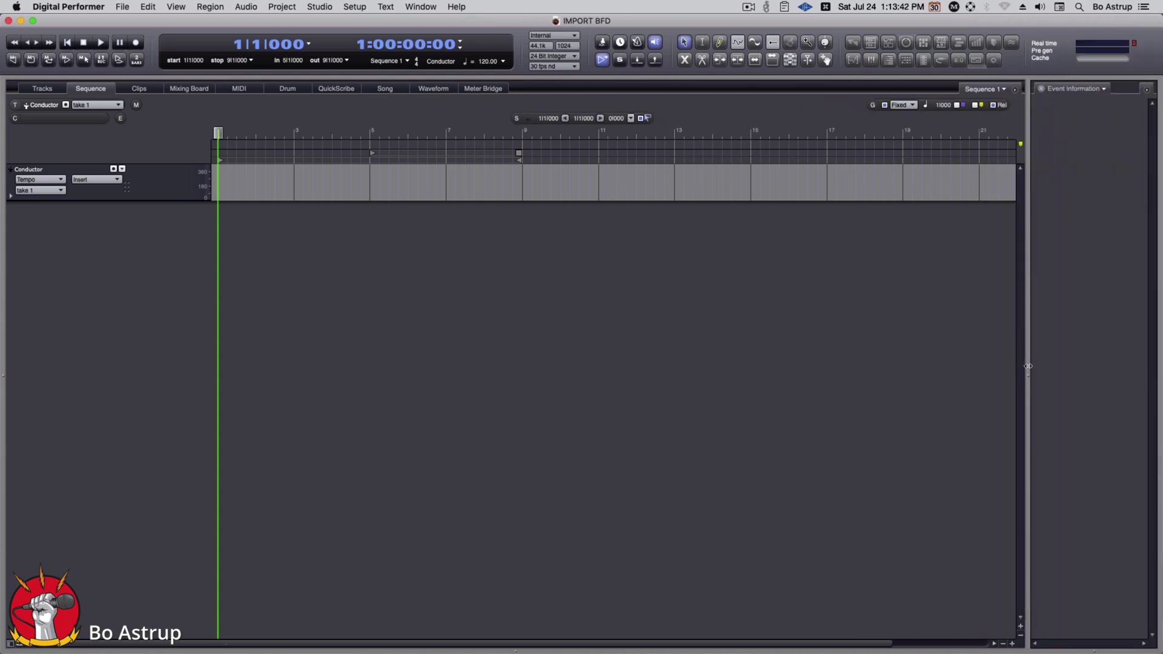
click(1103, 90)
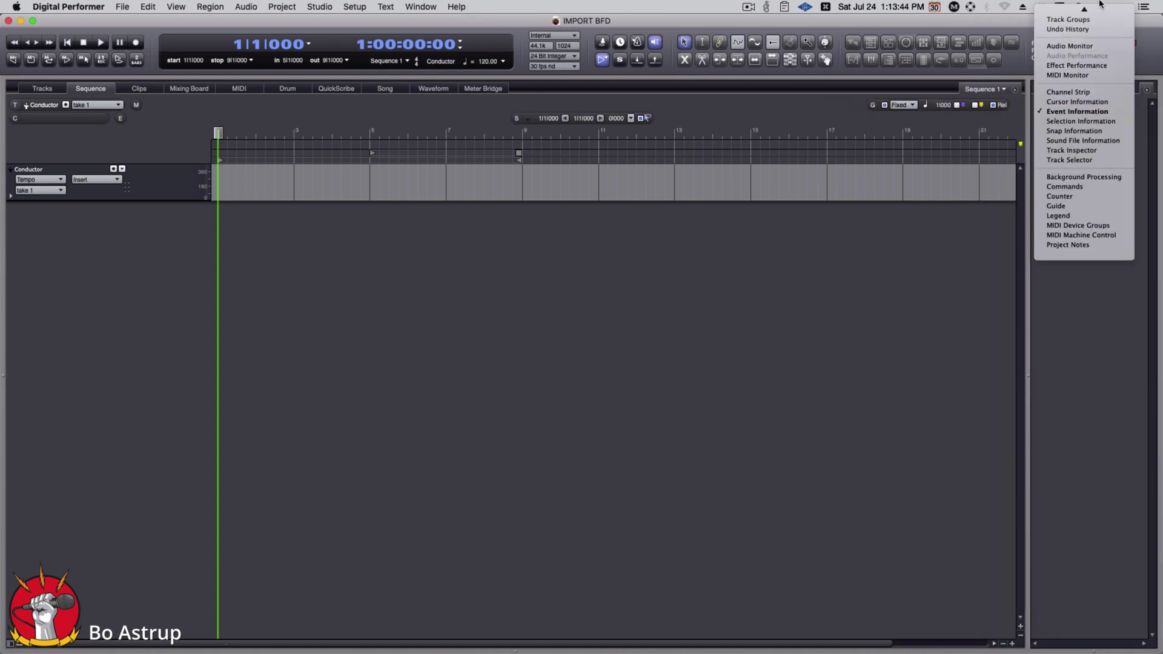
click(1092, 27)
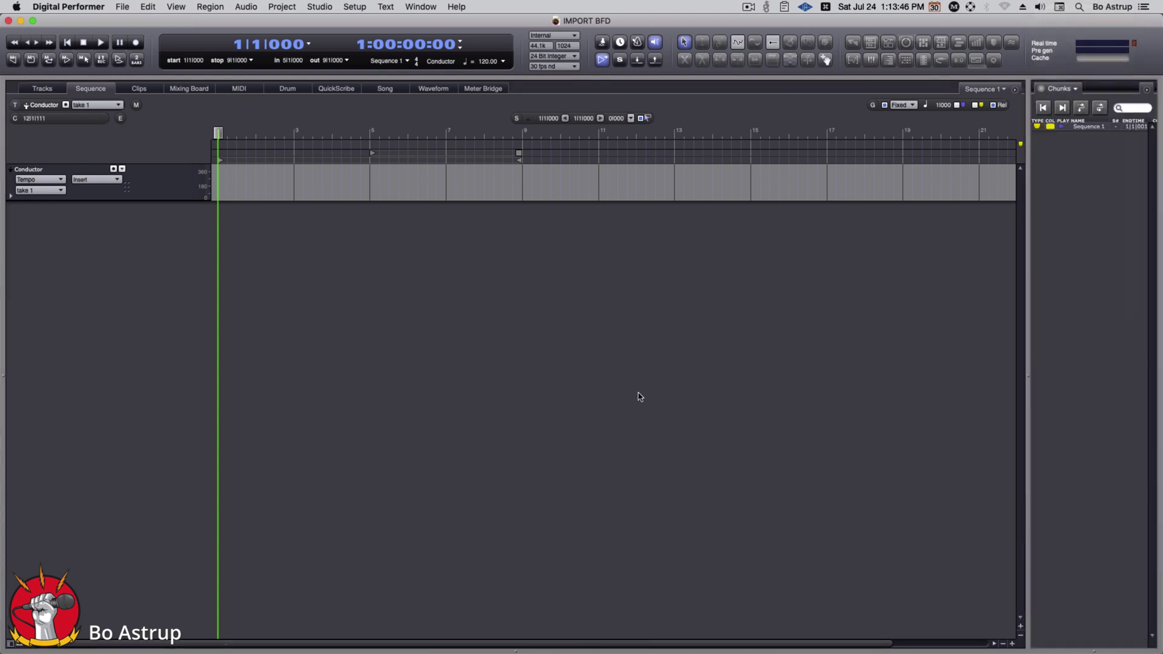
Load the Sequence 1 chunk together with its bundles from BFD MULTI OUT.dpdoc into the new project
click(120, 6)
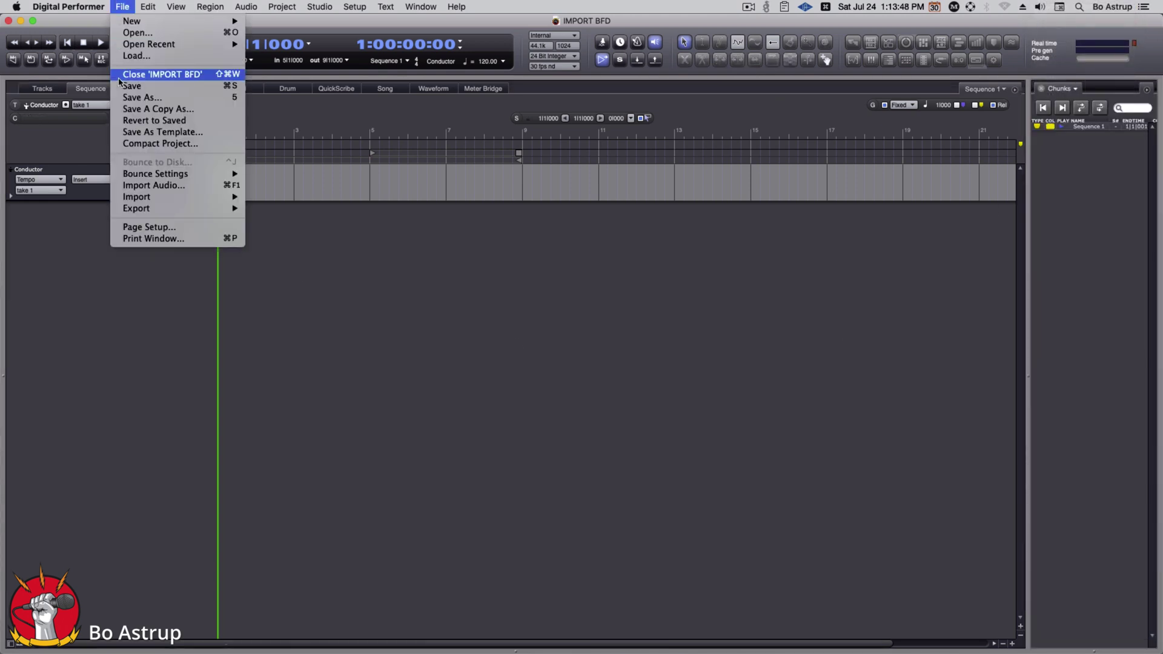
click(130, 56)
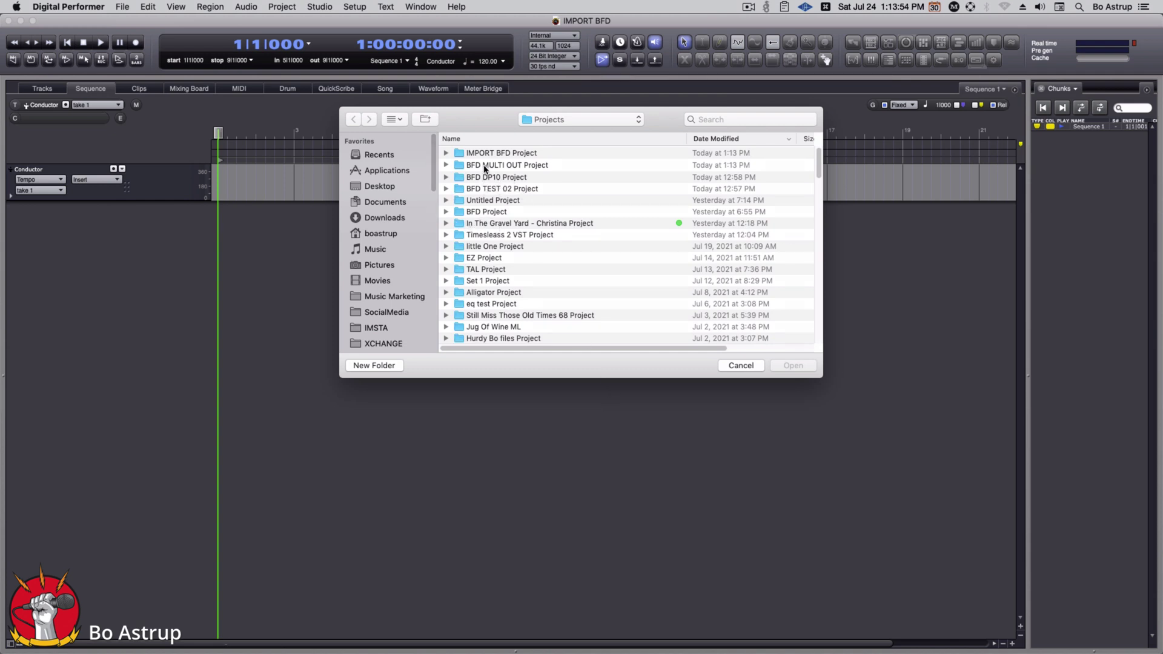
double_click(484, 164)
click(499, 156)
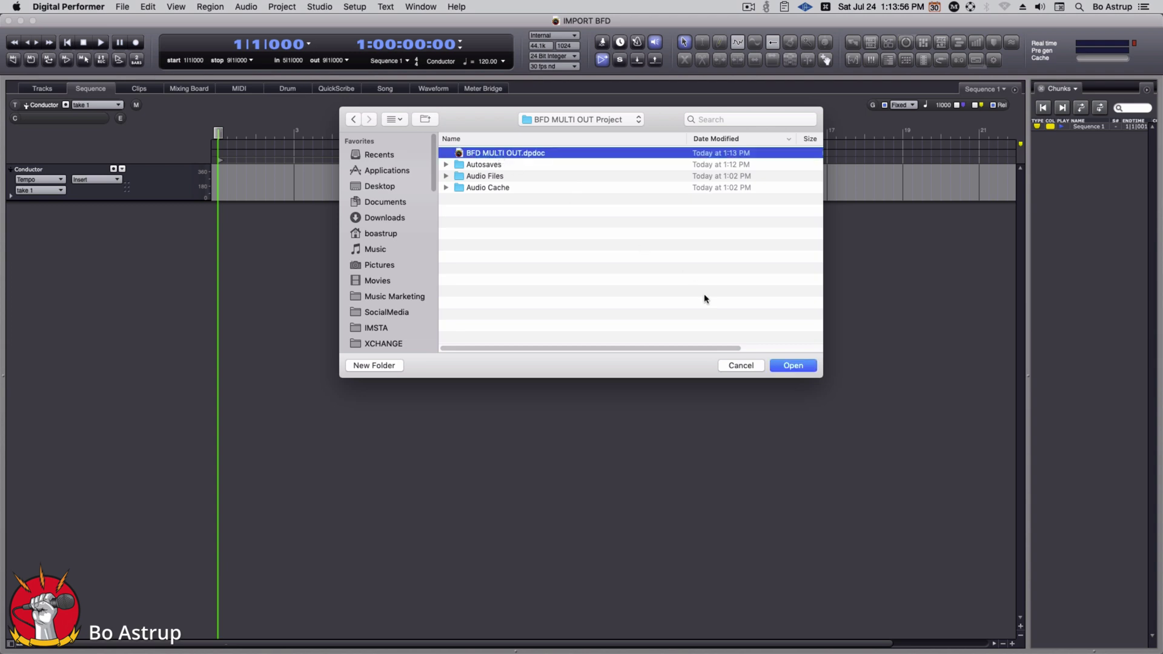
click(793, 365)
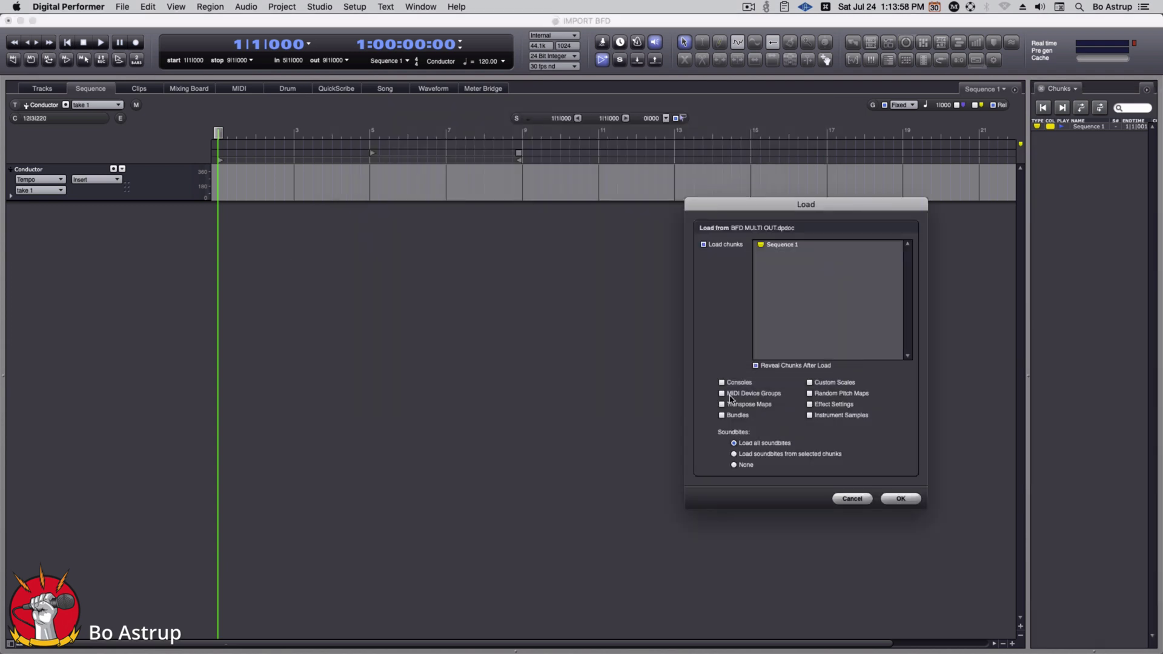
click(780, 245)
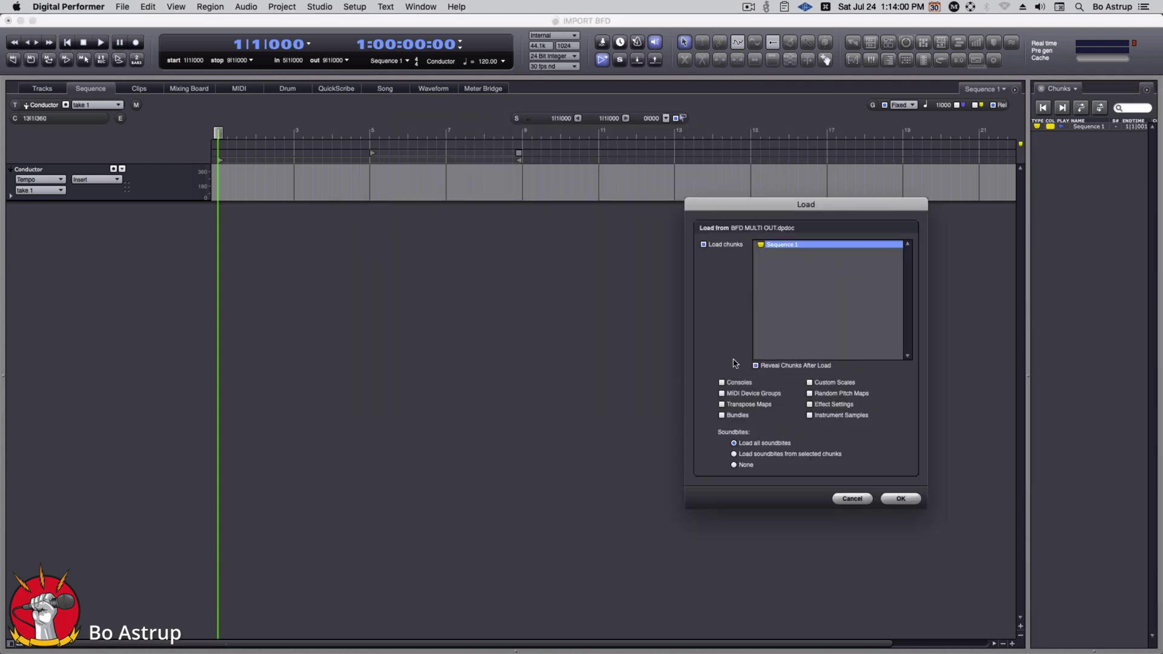
click(722, 415)
click(901, 500)
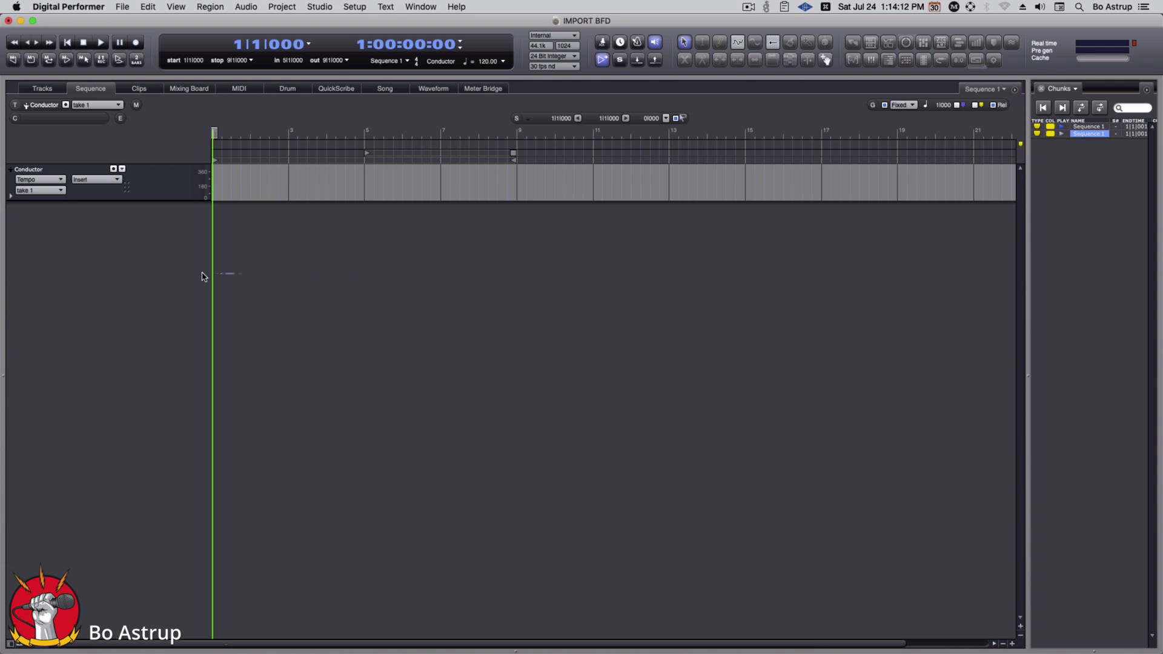
Display the loaded sequence's tracks and open the BFD3 plug-in window from its instrument track
click(145, 277)
drag(145, 277, 87, 267)
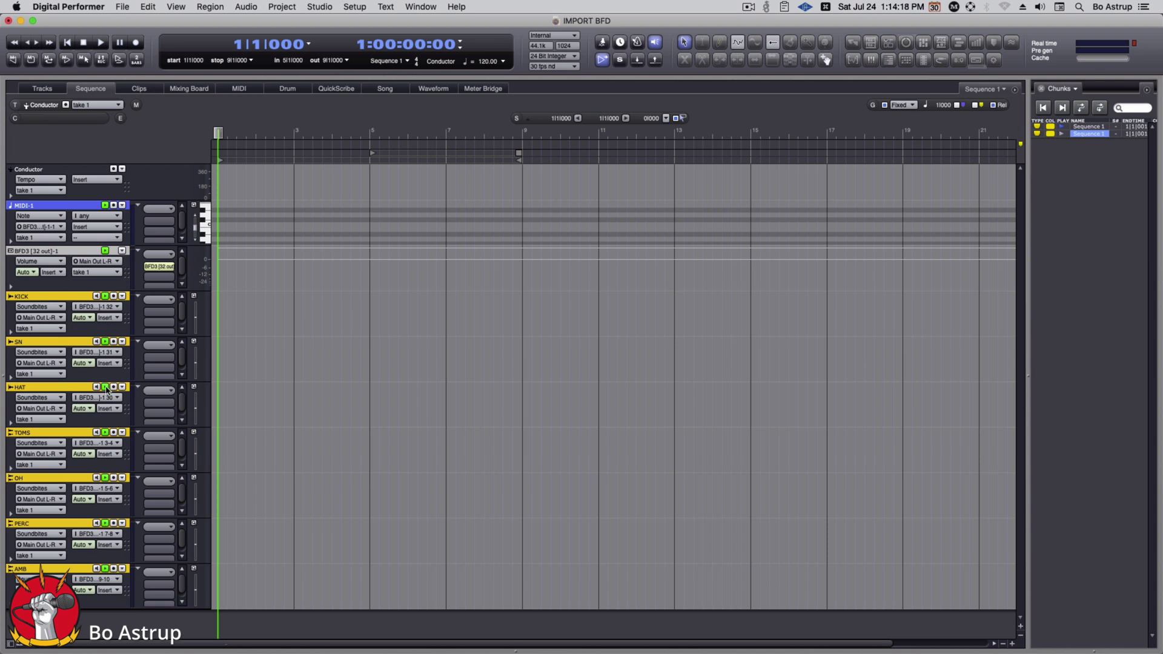
click(156, 267)
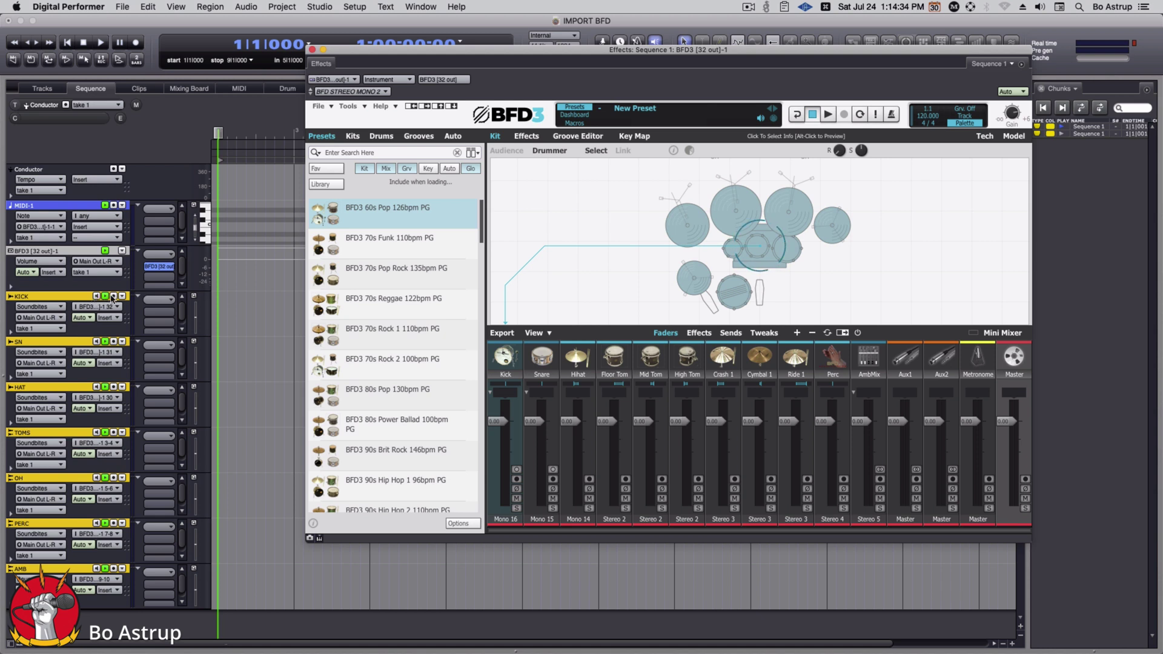
Record-enable the seven drum tracks from KICK to AMB, and preview the 730 Days groove palette while briefly playing the sequence
drag(113, 296, 114, 387)
drag(114, 432, 114, 575)
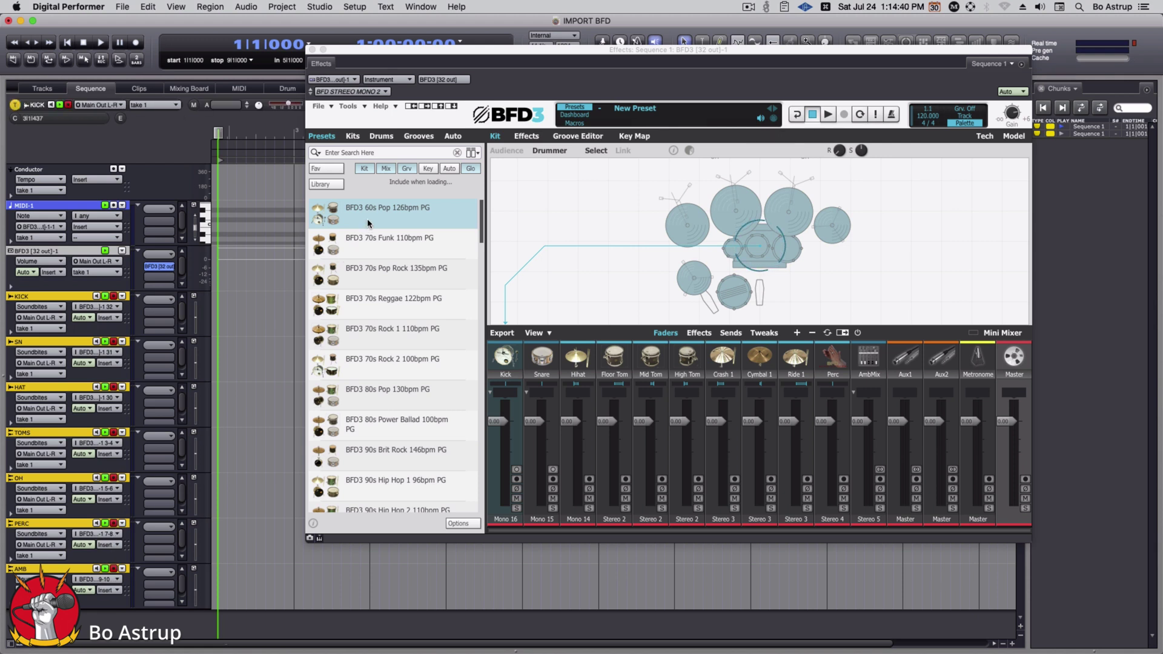
click(417, 136)
click(415, 215)
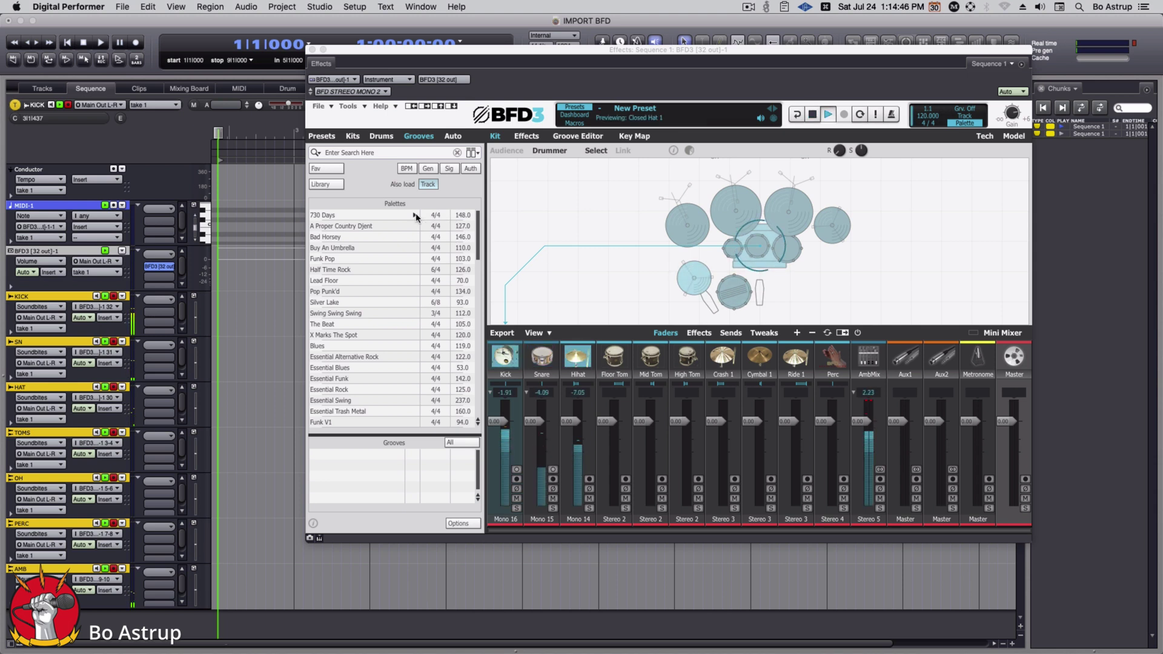
key(space)
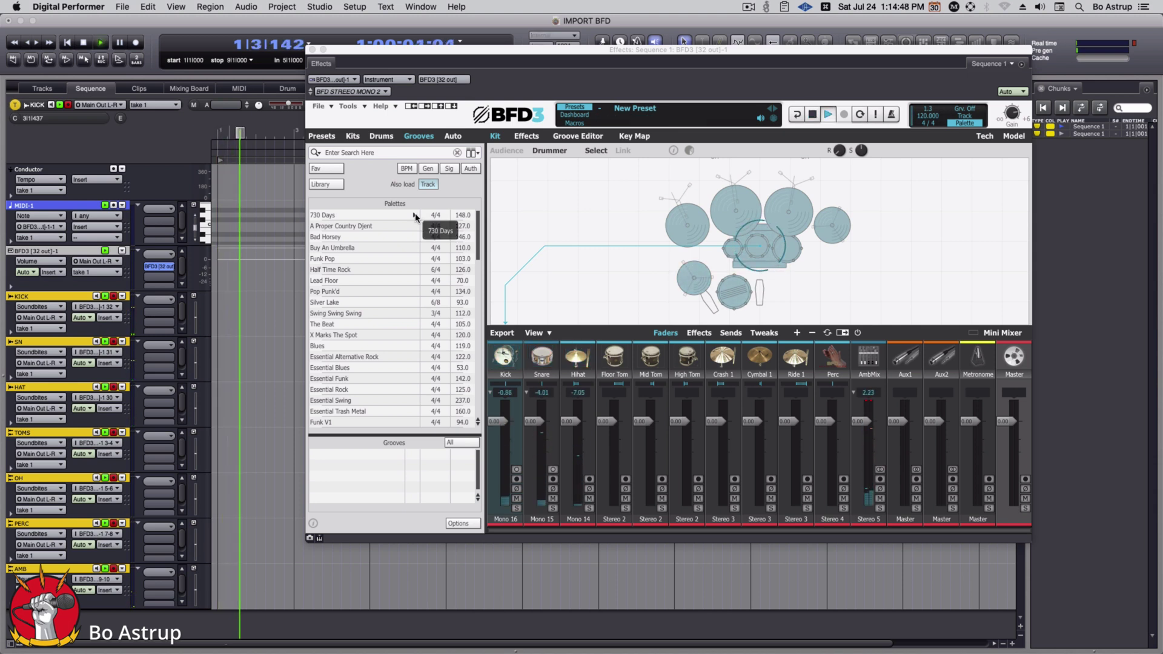
key(space)
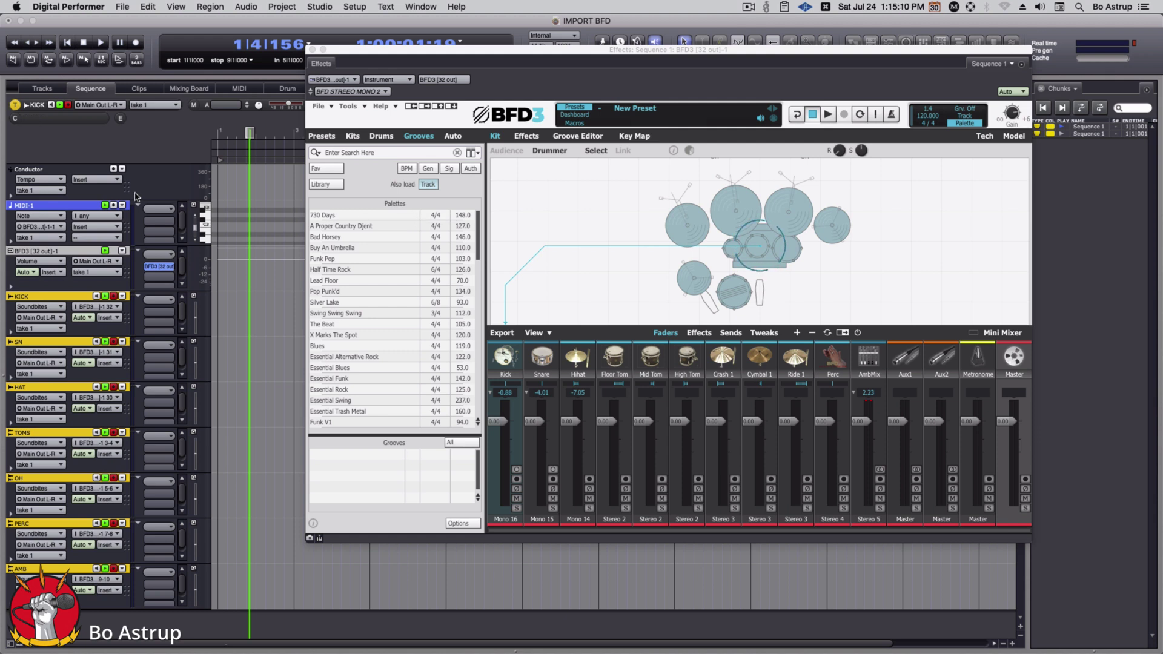
Show the Bundles window, close the BFD3 window, and enlarge the Bundles window to reveal the BFD3 instrument outputs
key(shift+u)
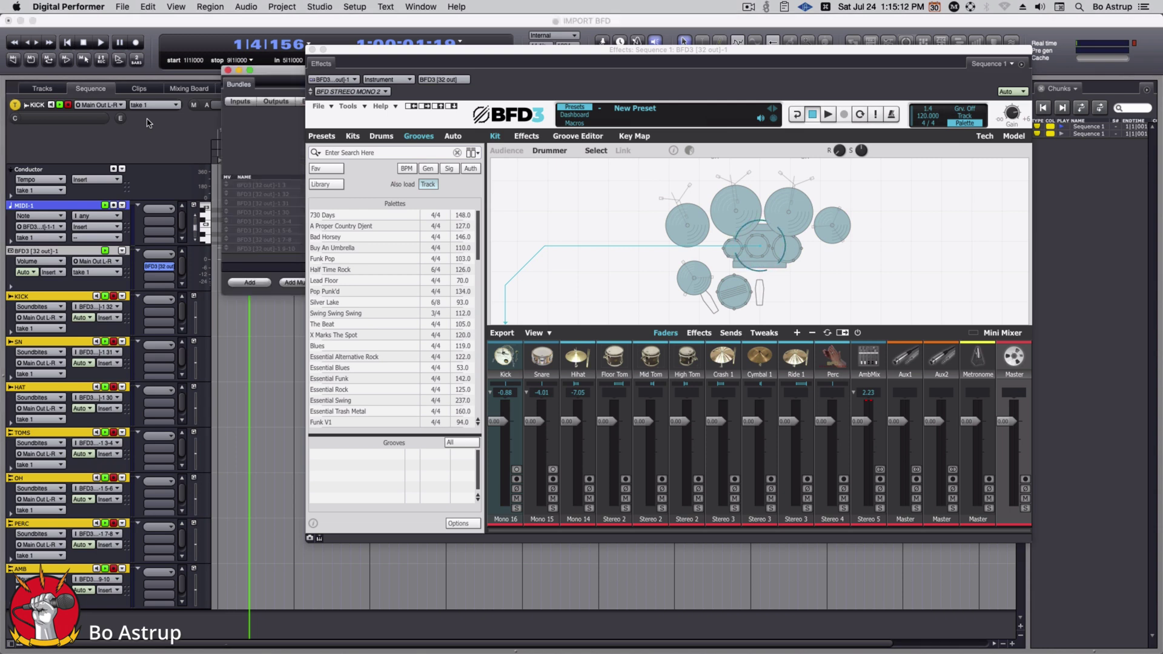
click(313, 49)
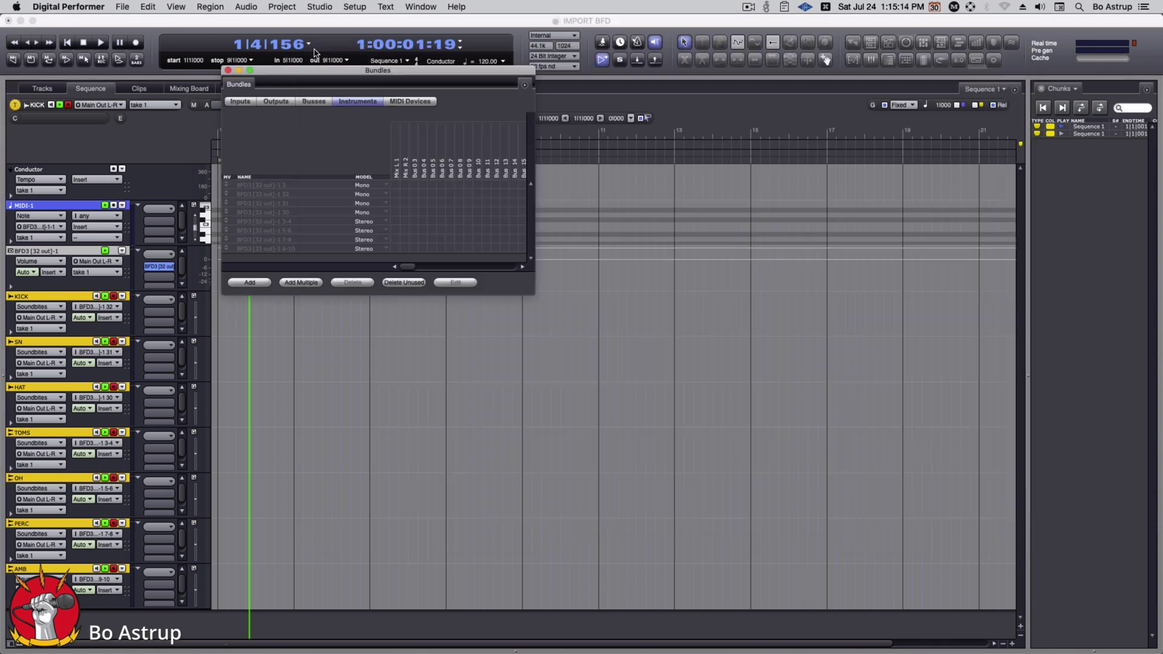
drag(533, 293, 1149, 447)
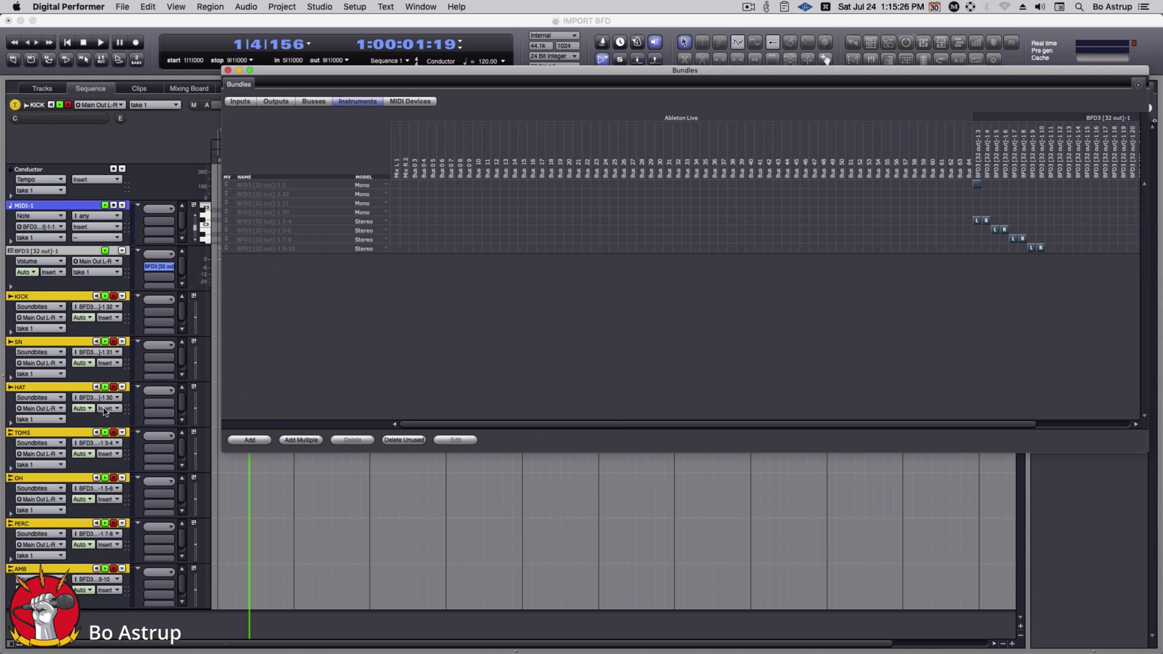
Rename the stereo instrument bundle BFD3 [32 out]-1 9-10 as BFD KICK
double_click(285, 248)
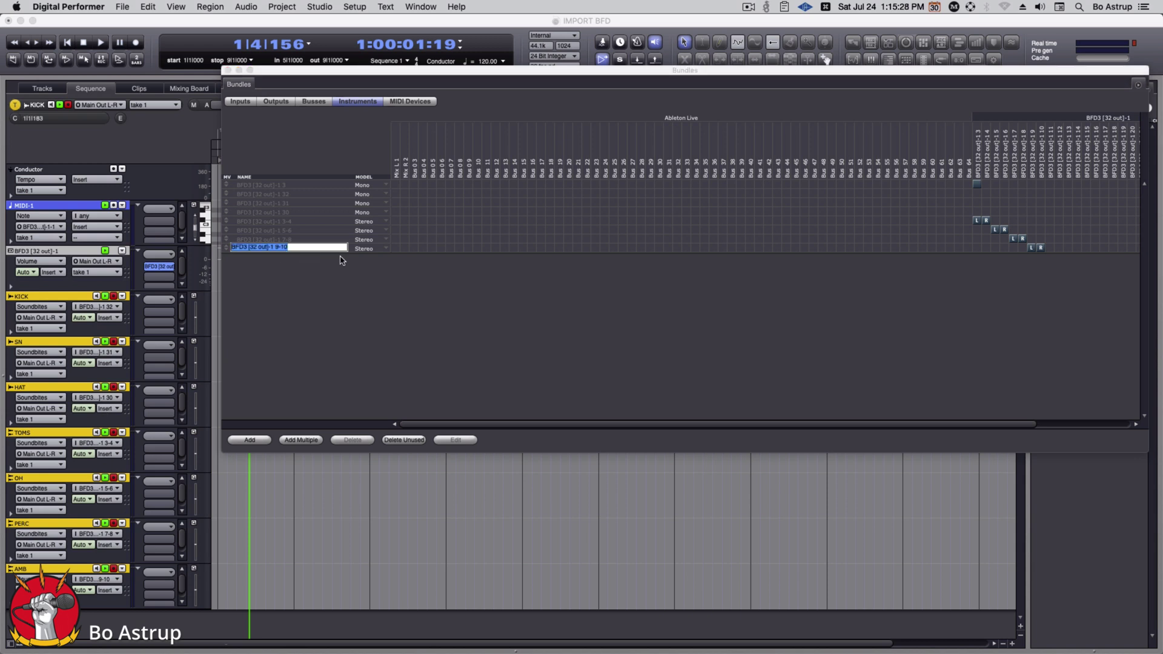
text(BFD KICK)
key(Return)
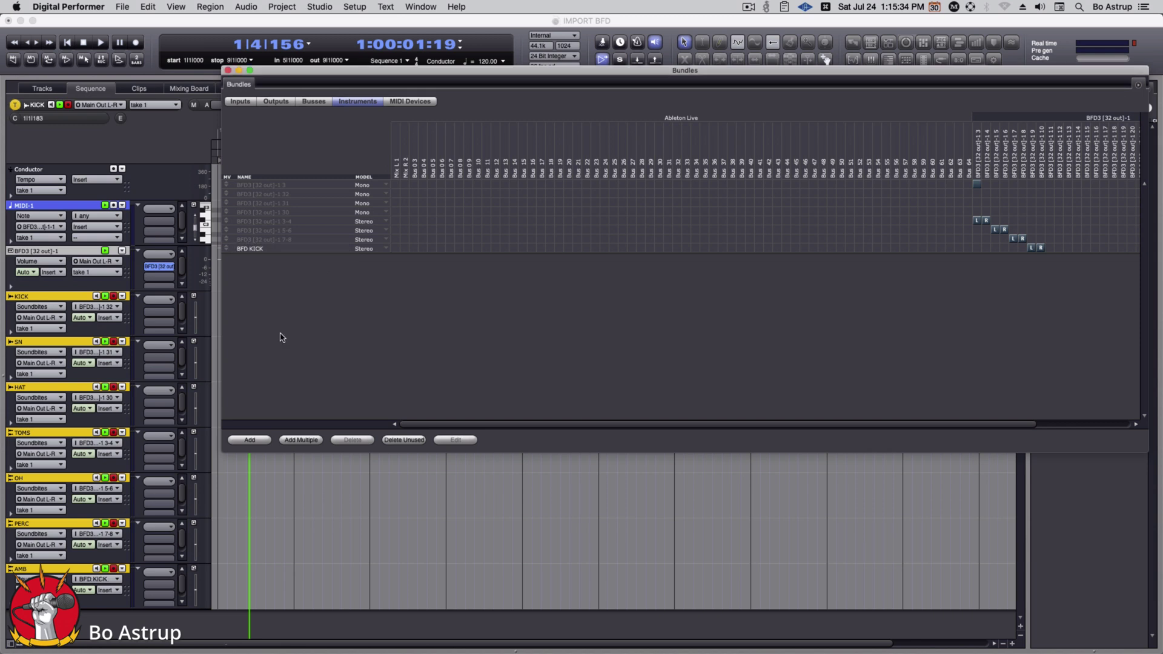
Rename the stereo BFD KICK bundle as BFD AMB
click(264, 240)
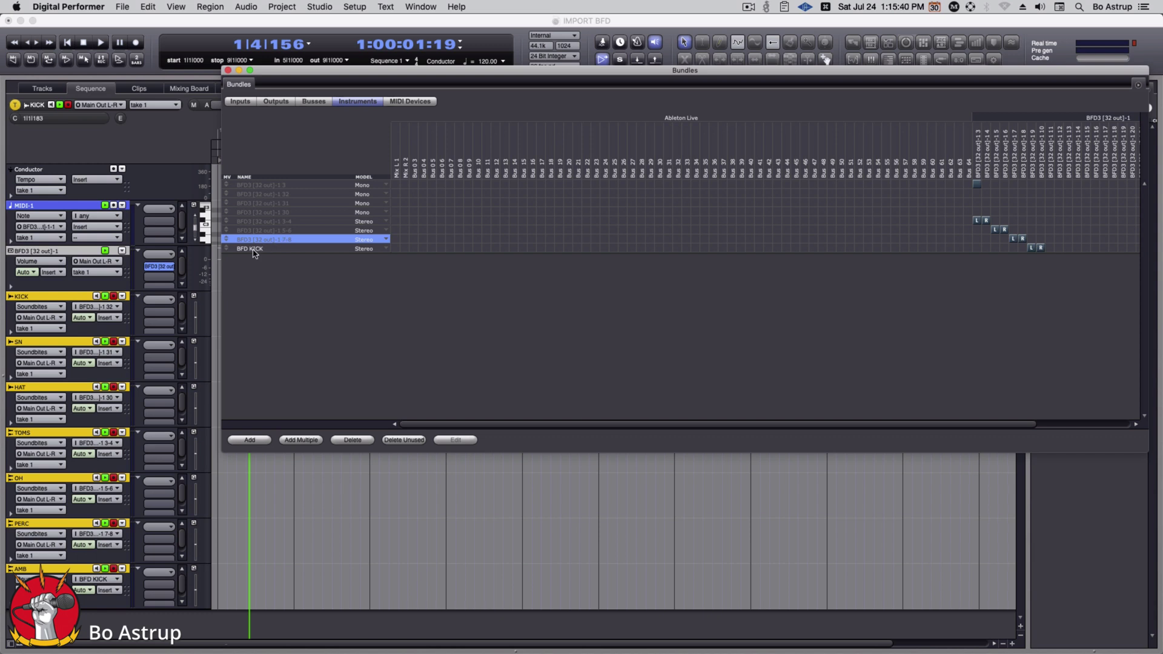
double_click(254, 253)
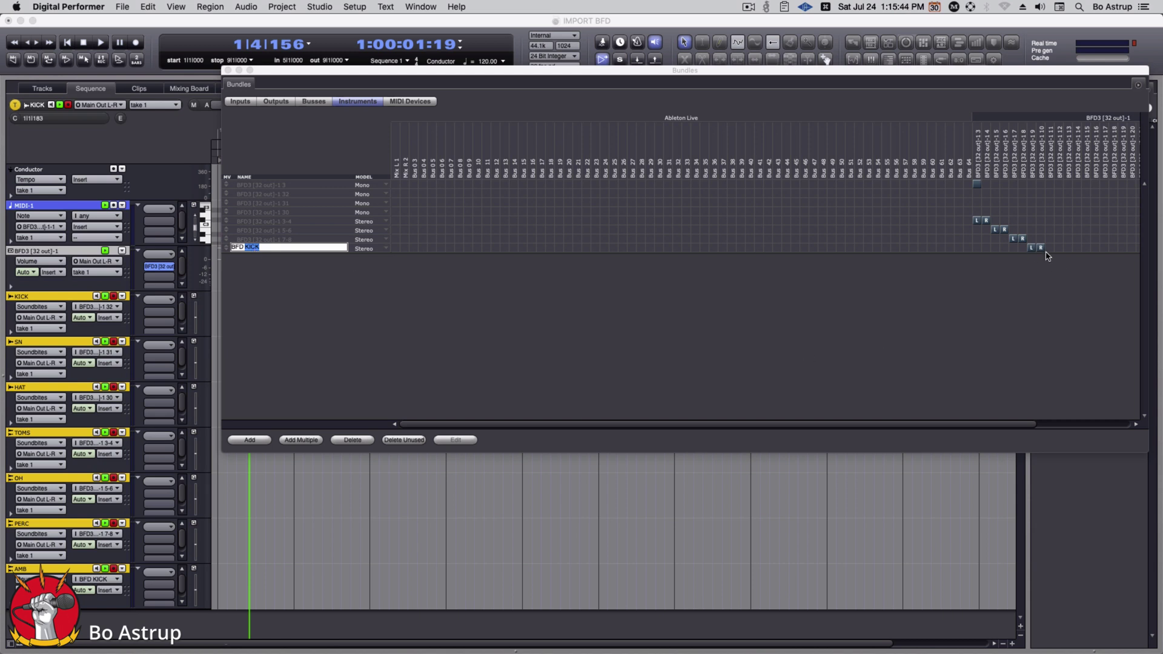
double_click(237, 247)
click(241, 248)
text(BFD AMB)
key(Delete)
key(Delete)
key(Delete)
key(Delete)
key(Delete)
key(Delete)
key(Return)
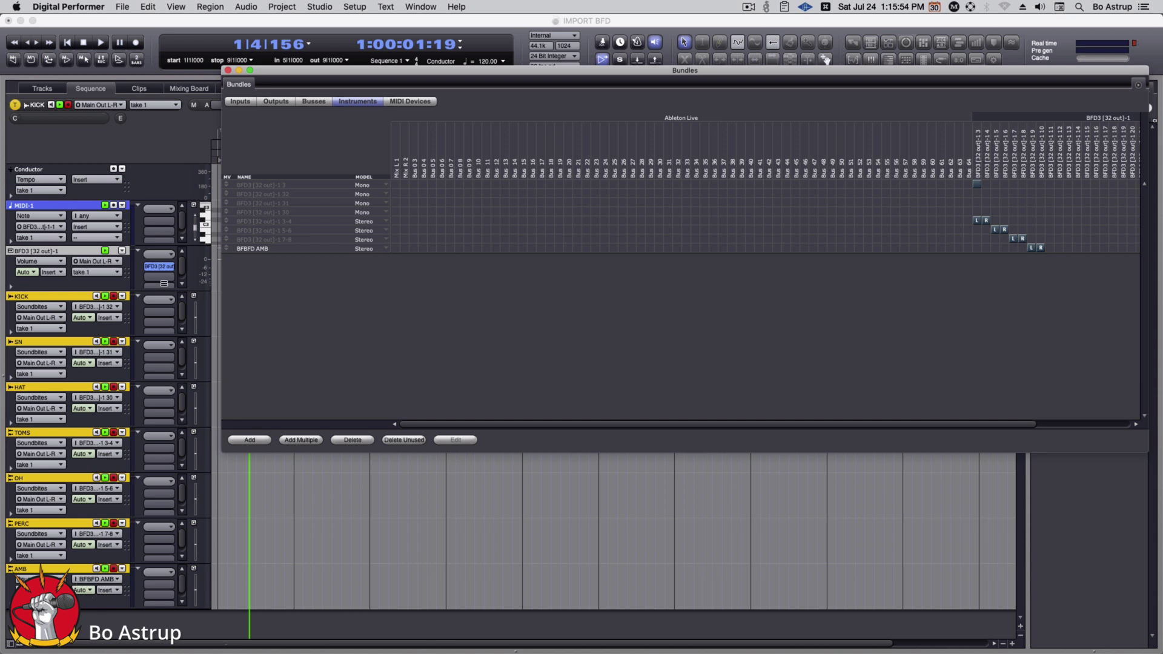
double_click(249, 248)
click(240, 249)
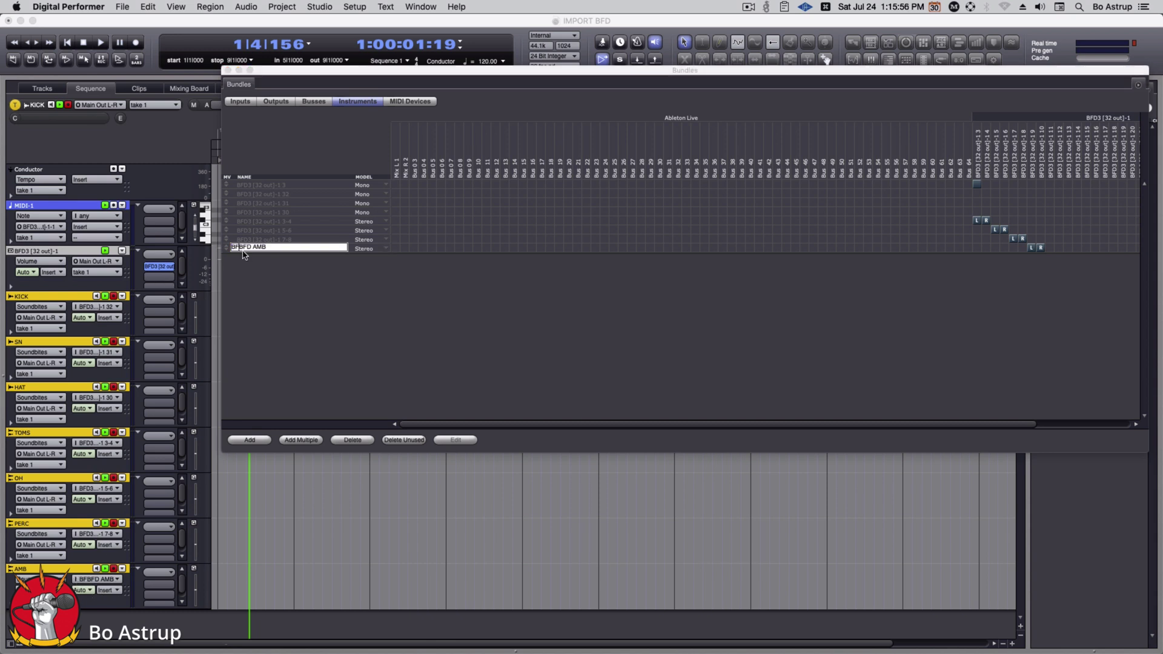
key(BackSpace)
key(BackSpace)
key(Return)
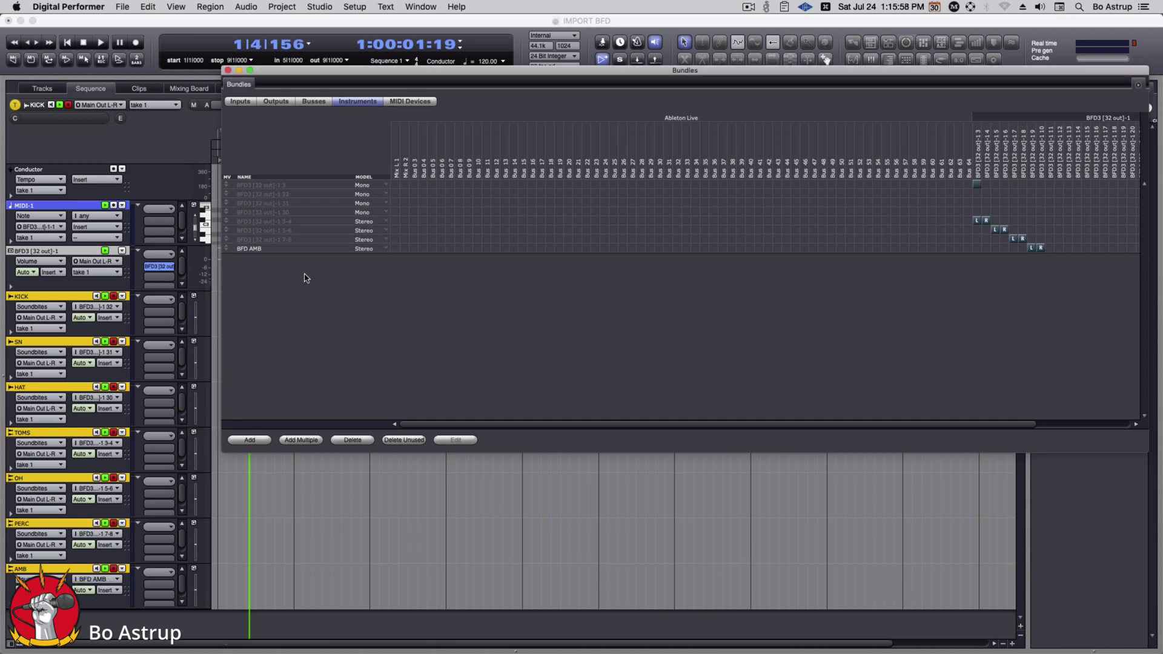
Rename the mono bundle at the head of the instrument bundle list as BFD KICK
click(310, 194)
key(Up)
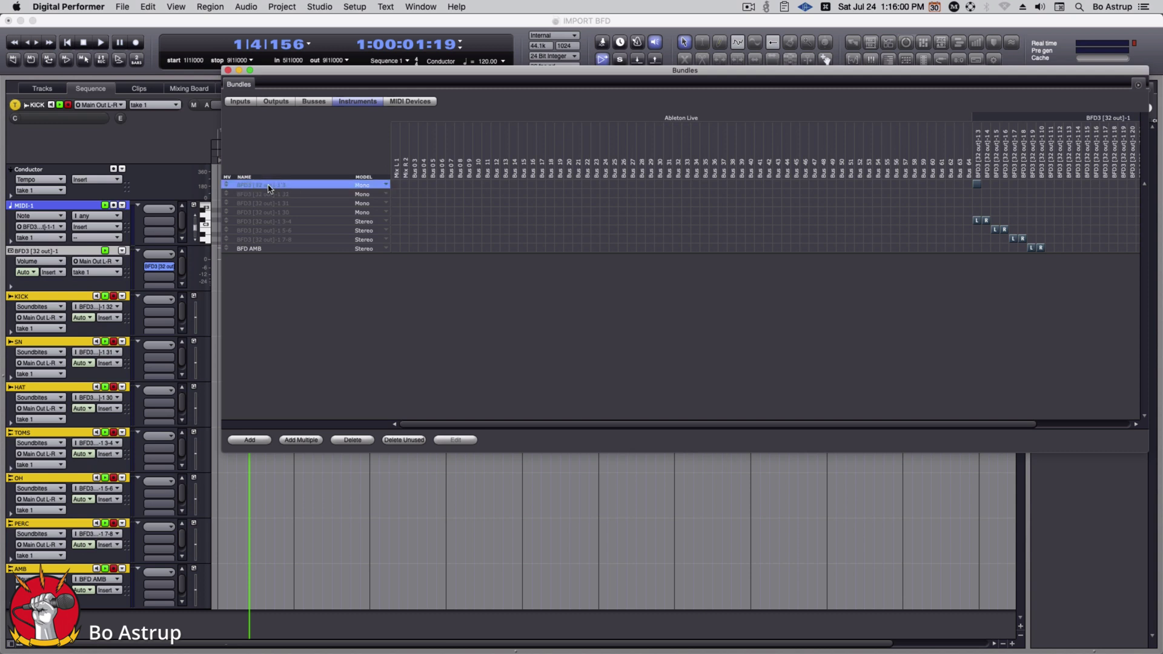
key(Return)
text(BFD KICK)
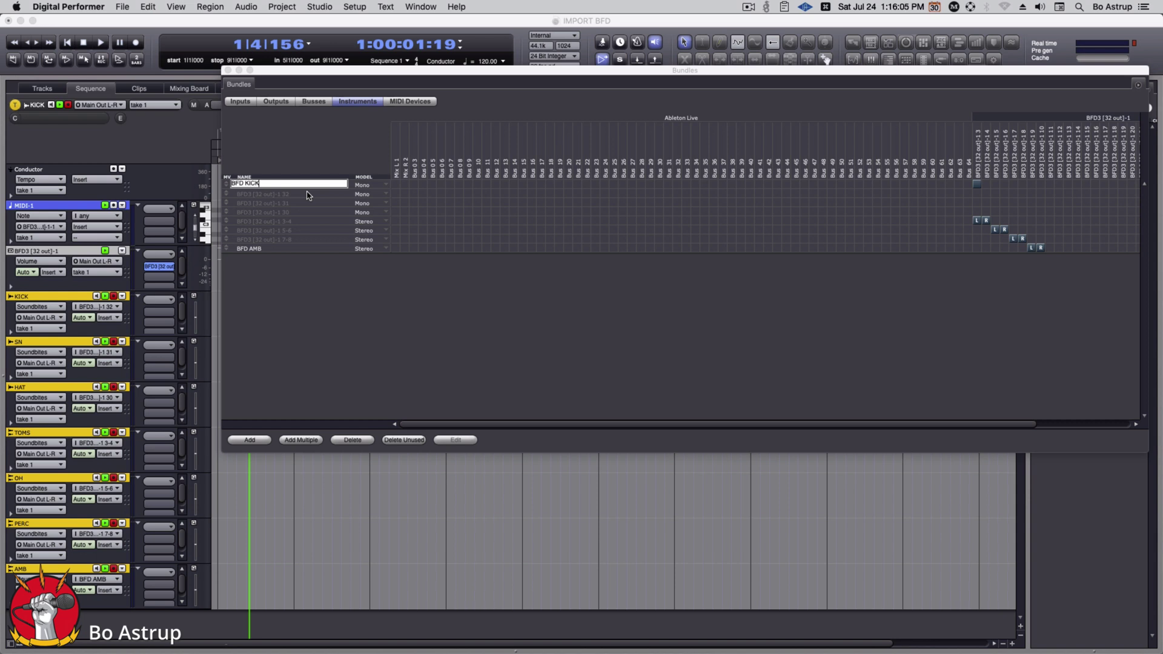
key(Tab)
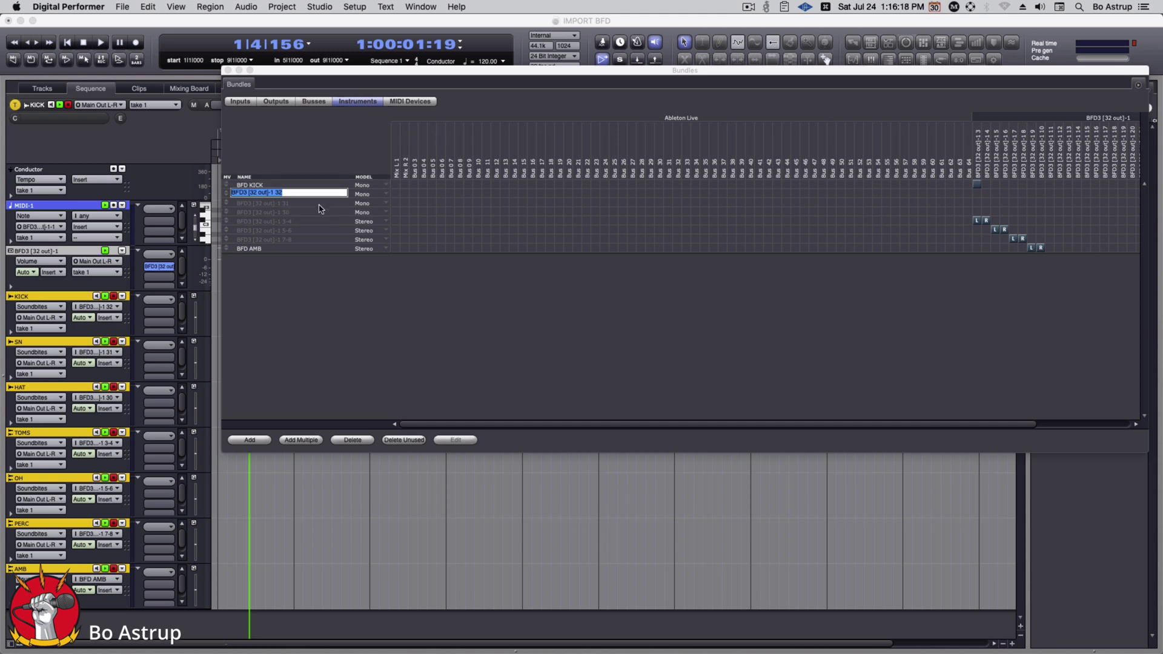
Delete the unused mono bundle and rename the mono bundle BFD3 [32 out]-1 32 as BFD KICK
click(296, 184)
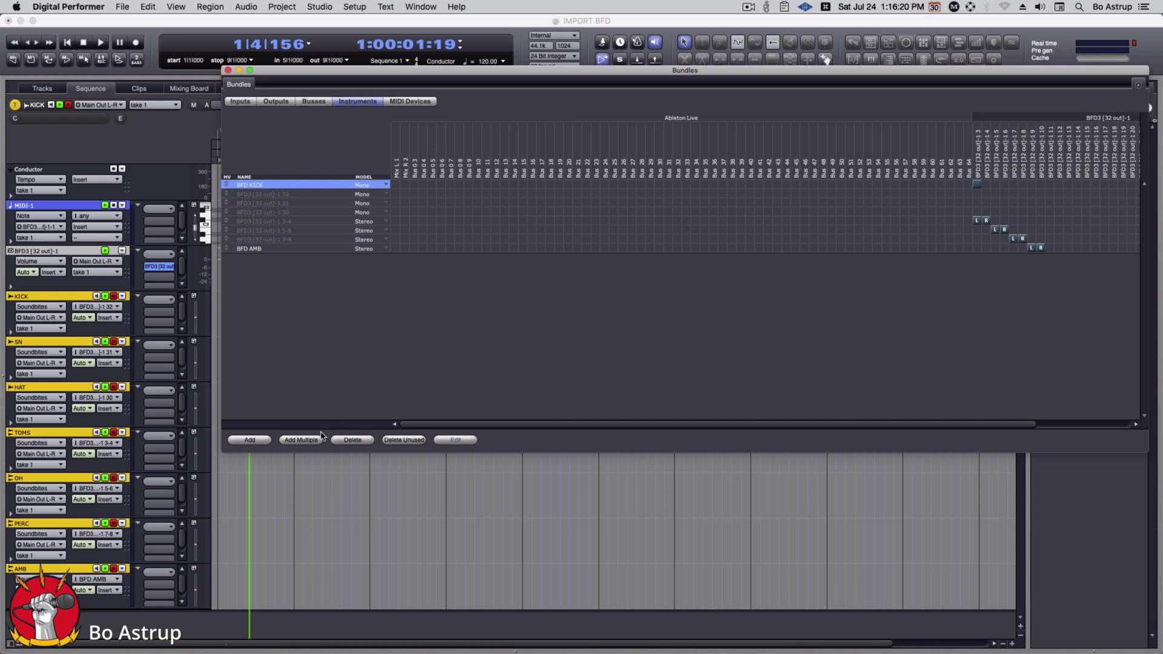
click(401, 439)
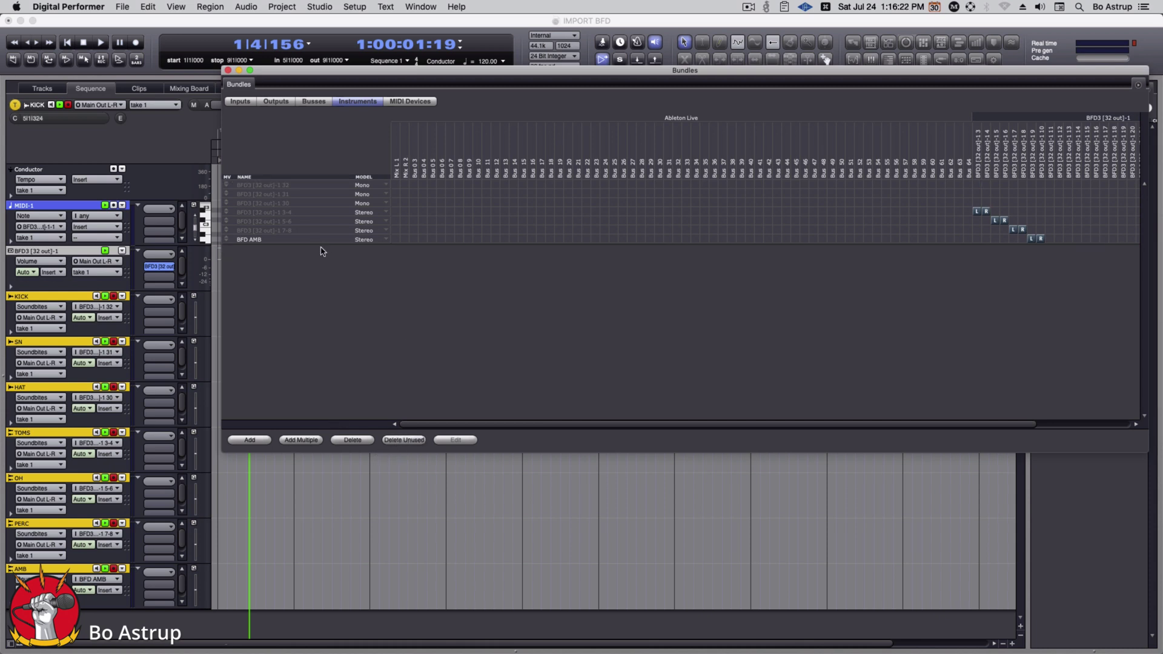
double_click(251, 187)
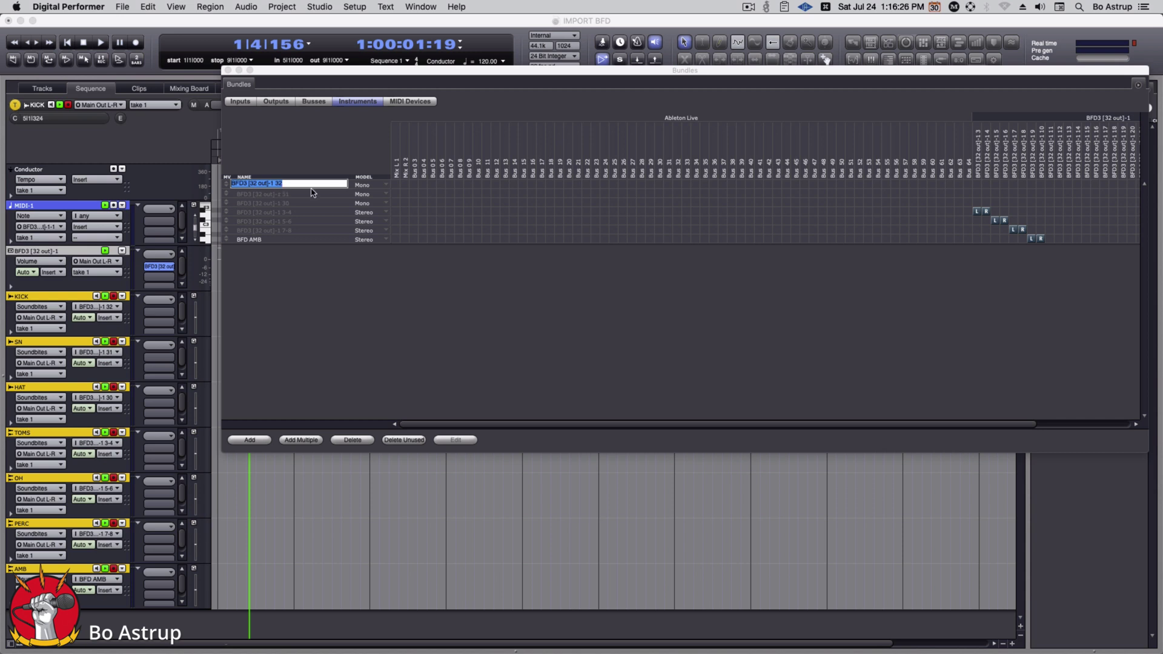
text(BFD KICK)
key(Tab)
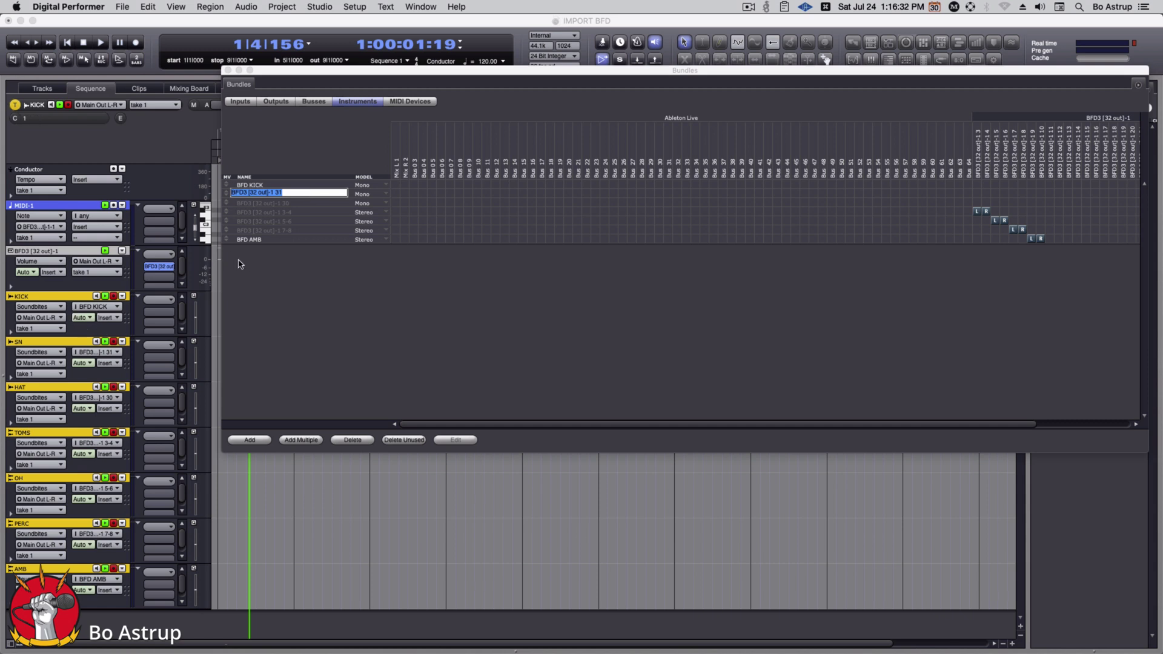
Rename the mono bundles for BFD3 outputs 31 and 30 as BFD SNARE and BFD HAT
text(BFD SNARE)
key(Tab)
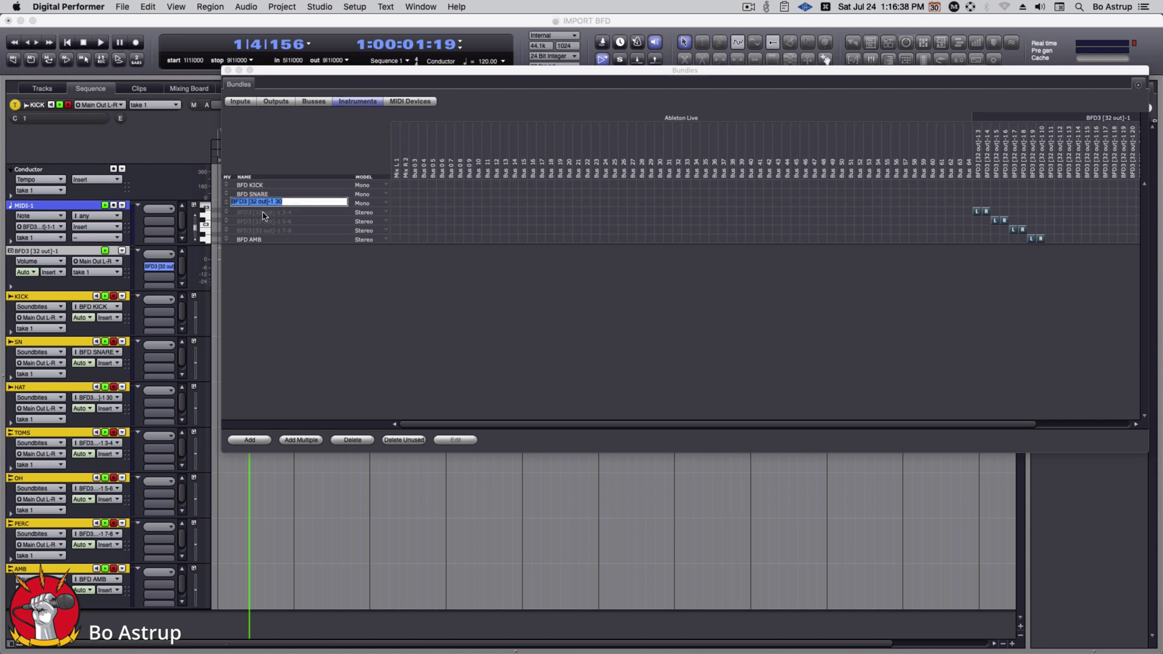
text(BFD HAT)
key(Return)
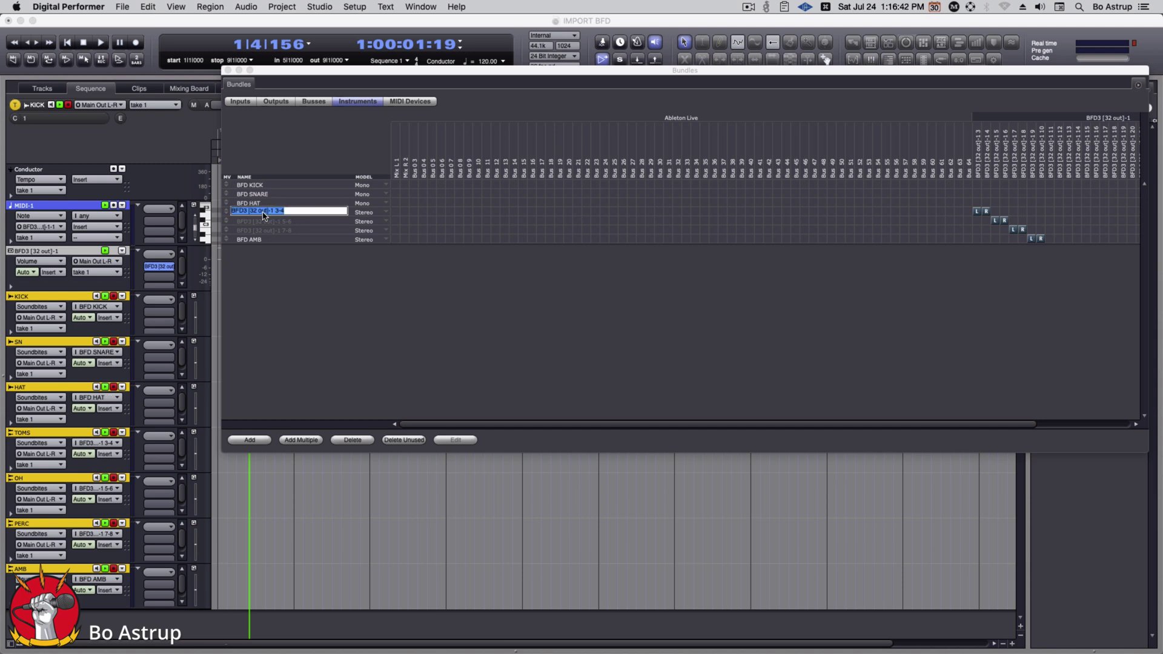
Rename the stereo bundles for BFD3 outputs 3-4, 5-6 and 7-8 as BFD TOMS, BFD OH and BFD PERC
text(BFD TOMS)
key(Return)
text(BF)
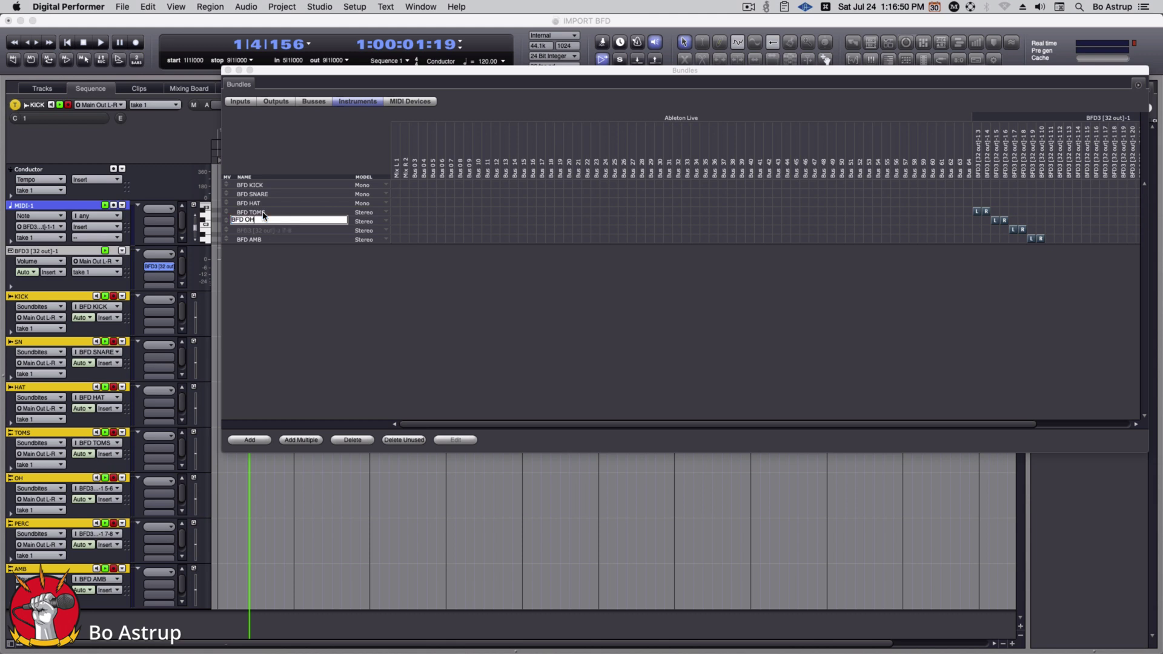
key(Return)
text(BF)
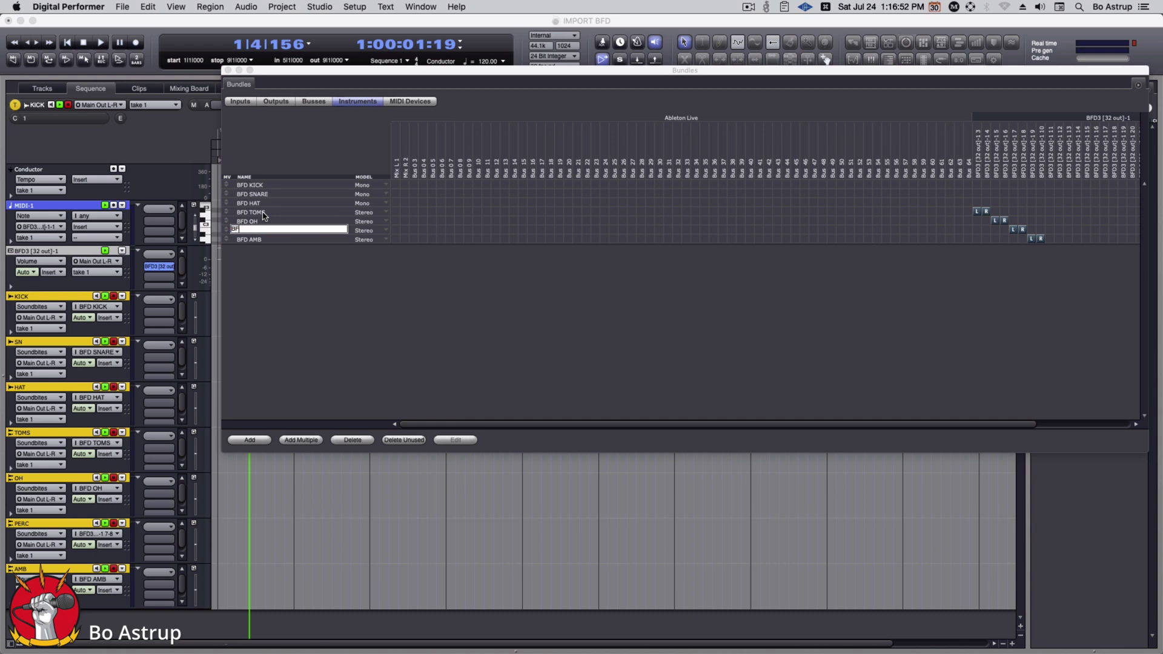
text(D PERC)
key(Return)
key(Return)
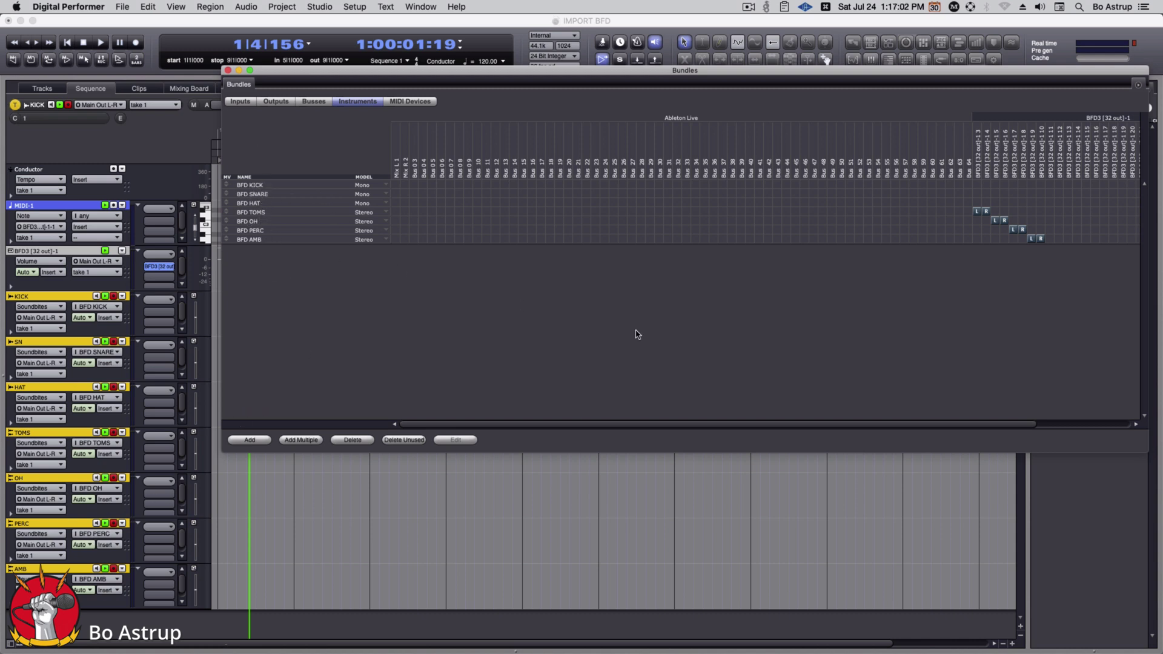
Review the TOMS track's input bundle choices and the full range of BFD3 output assignments in the Bundles window
click(98, 444)
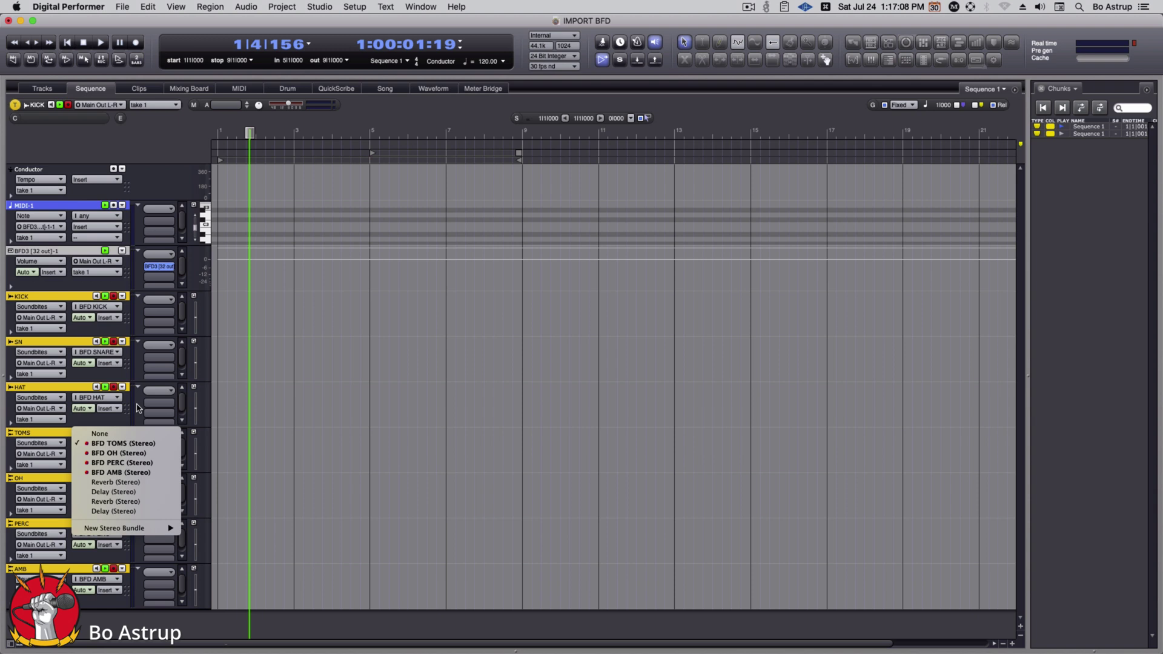
click(118, 444)
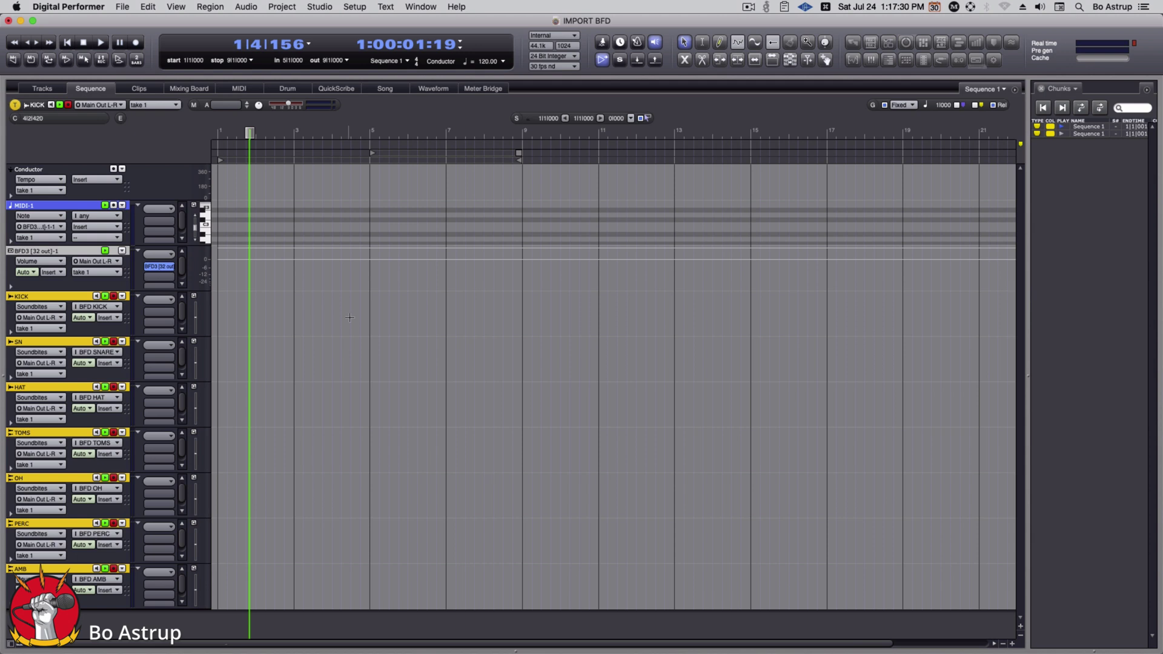
key(shift+b)
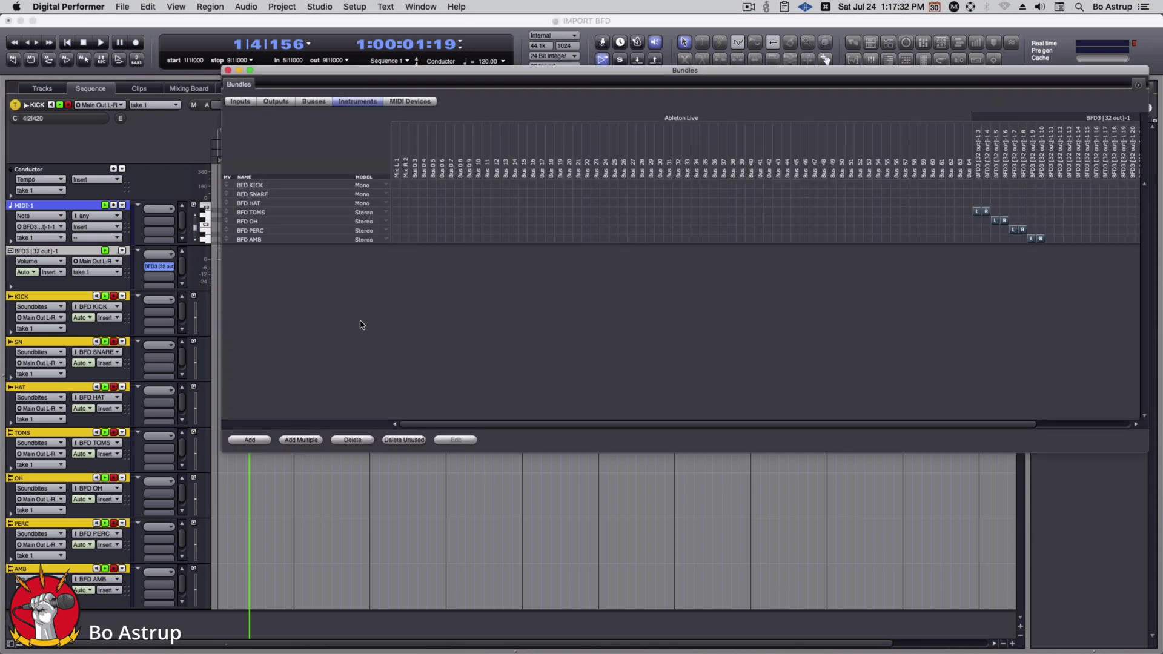
drag(741, 74, 572, 77)
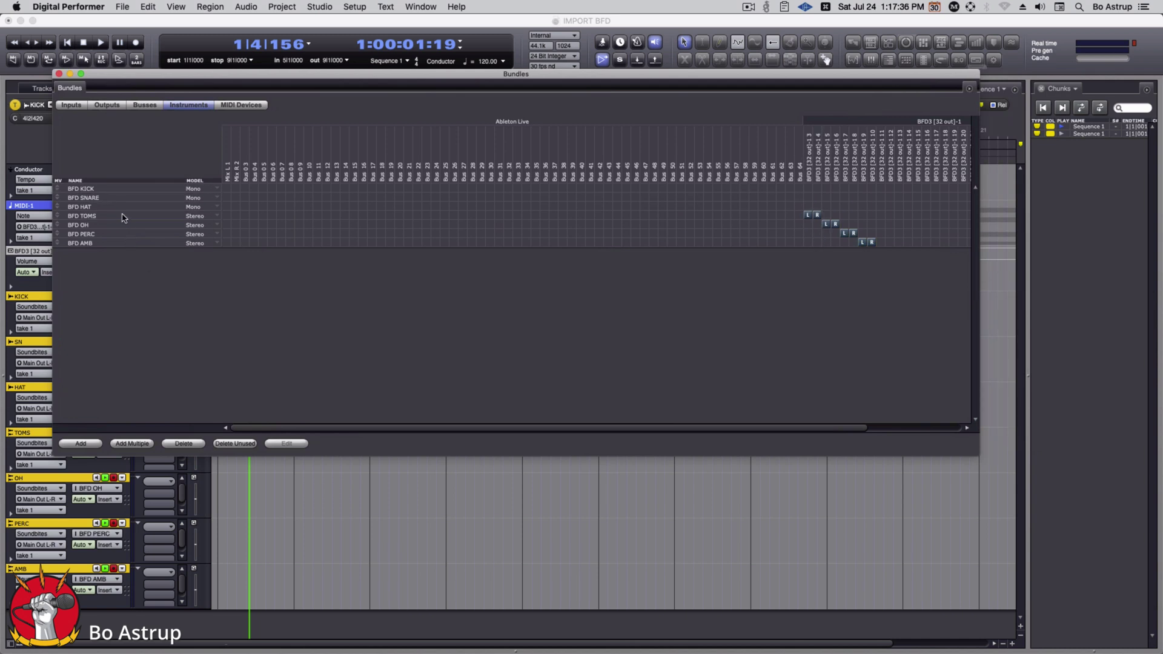
drag(274, 428, 503, 441)
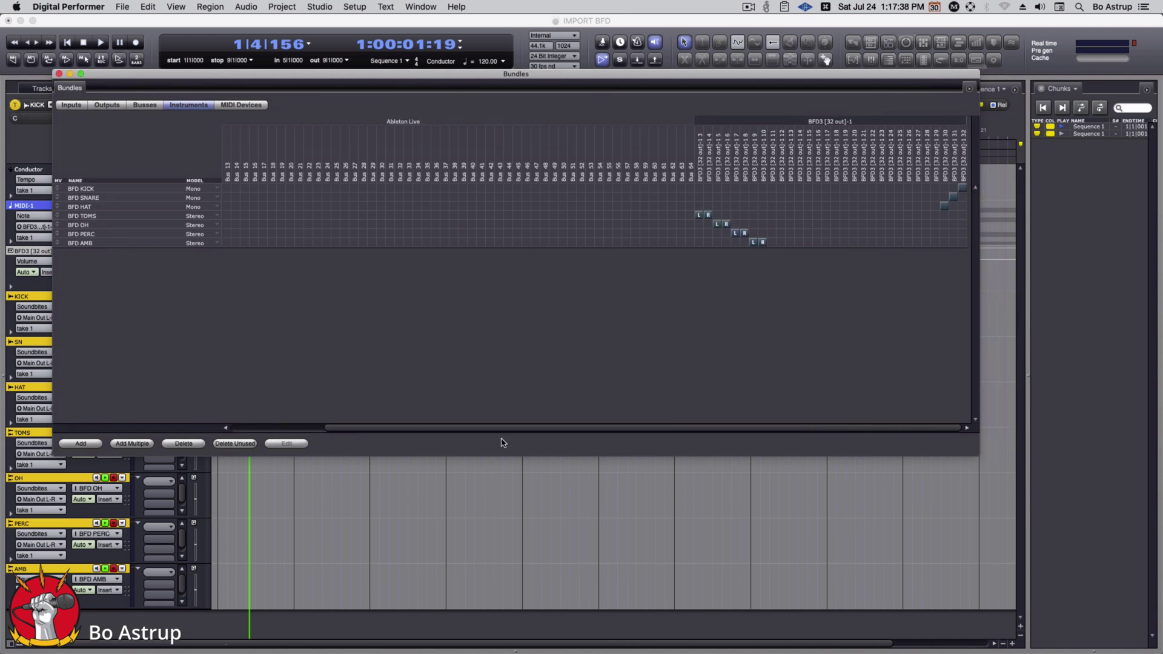
drag(575, 448, 761, 449)
Export the bundles to the Desktop, adding BFDMONOSTREO after Bundles in the file name
click(970, 92)
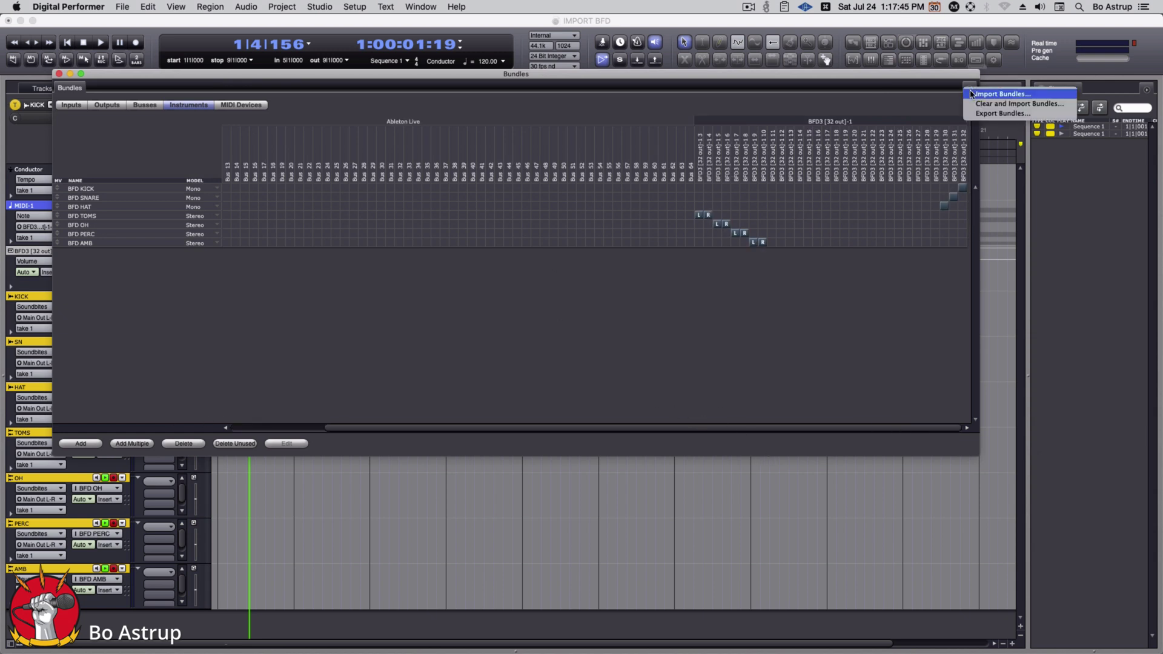
click(992, 114)
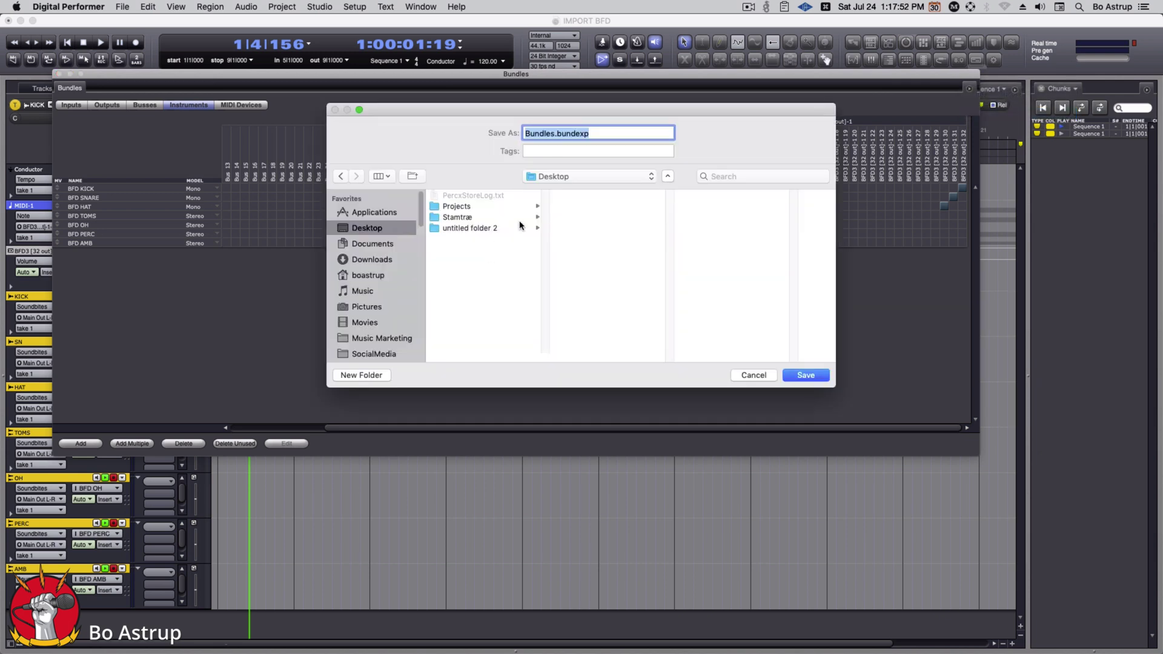
click(555, 133)
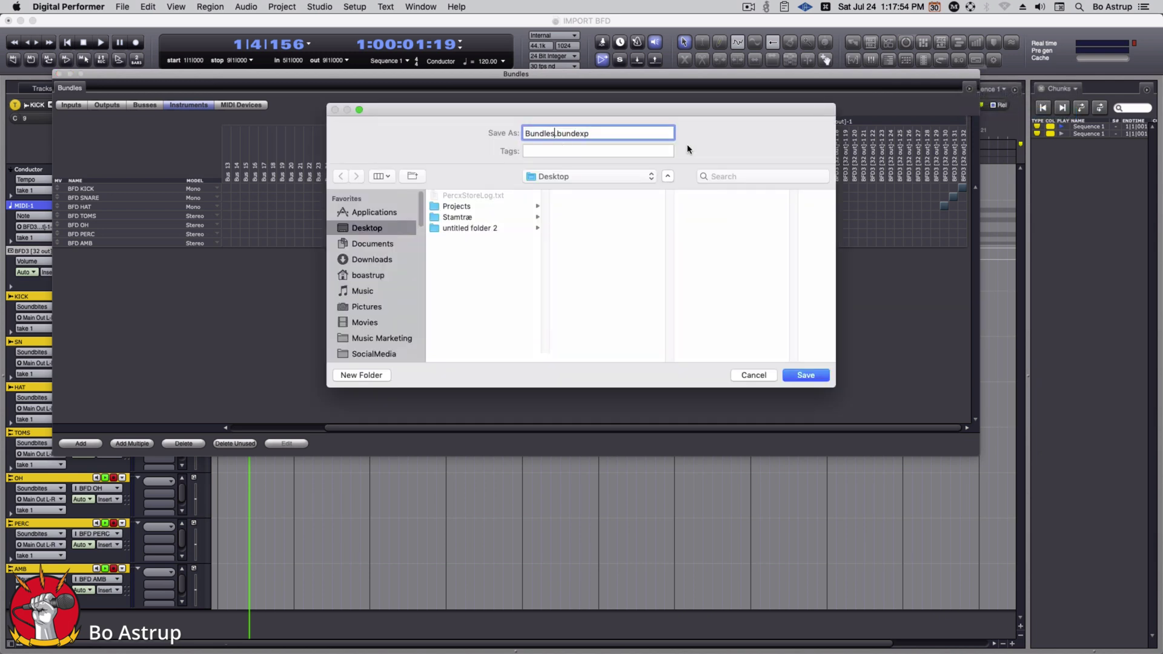
text(BFDMONOSTREO)
key(Return)
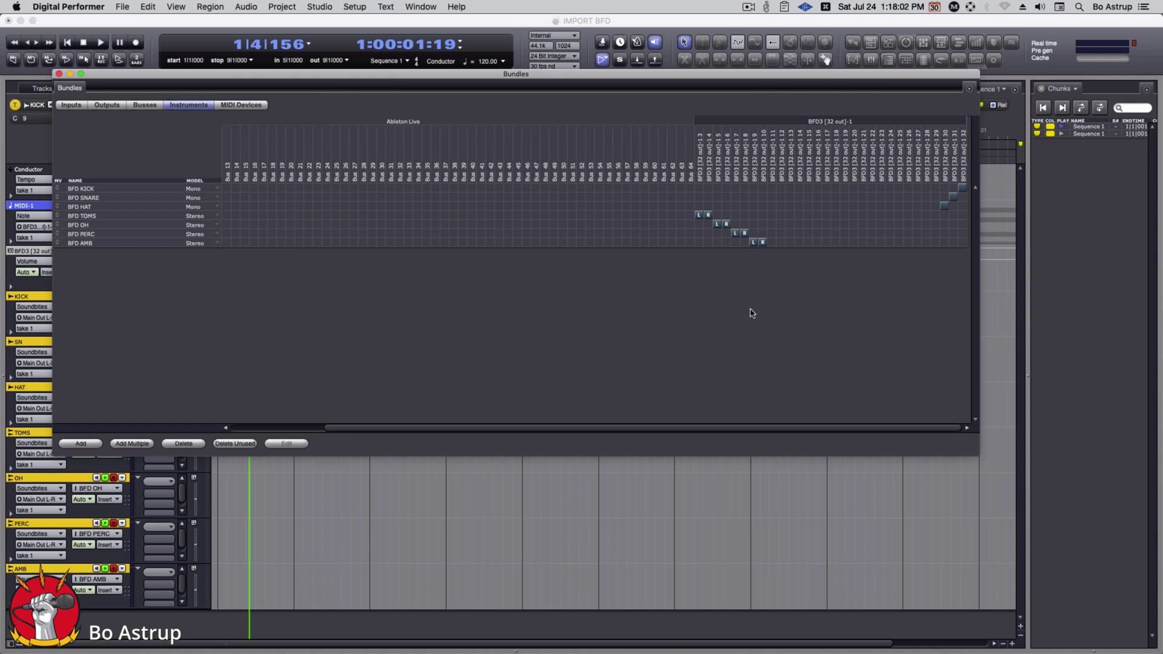
View the bundle import options and close the Bundles window
click(969, 89)
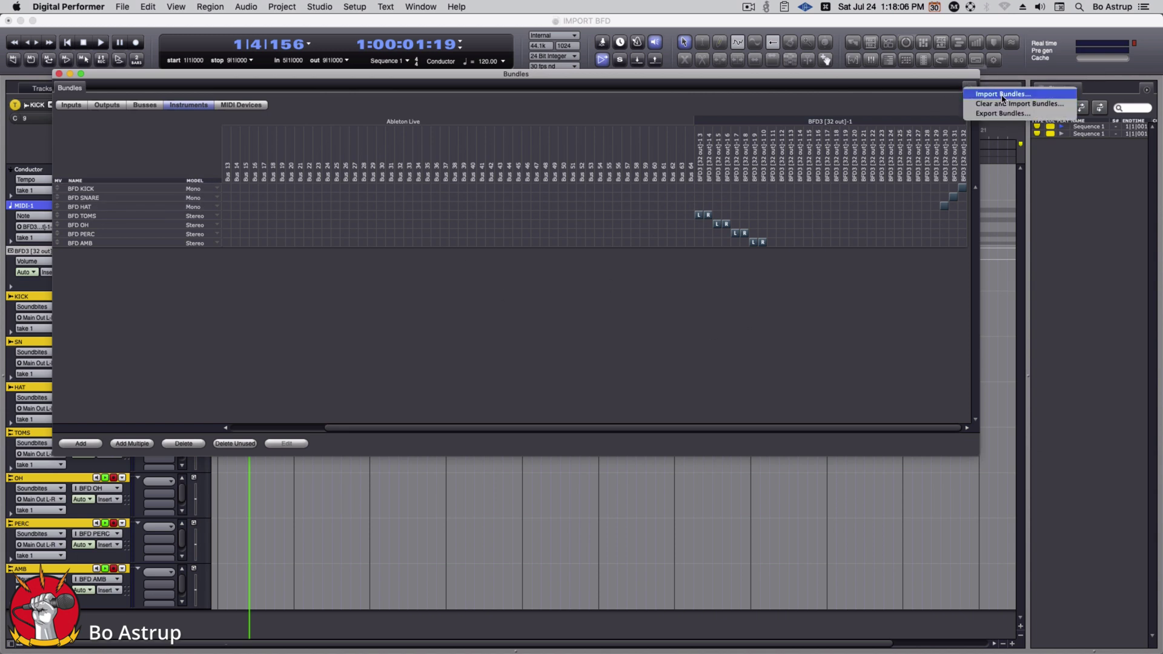
click(532, 116)
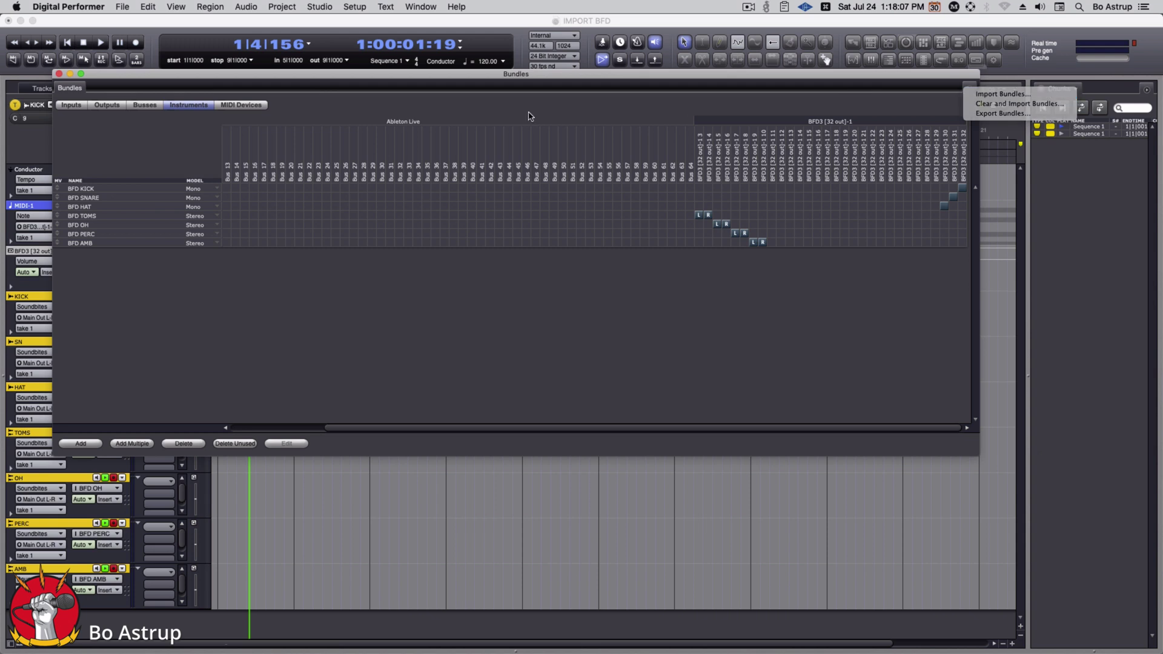
click(59, 73)
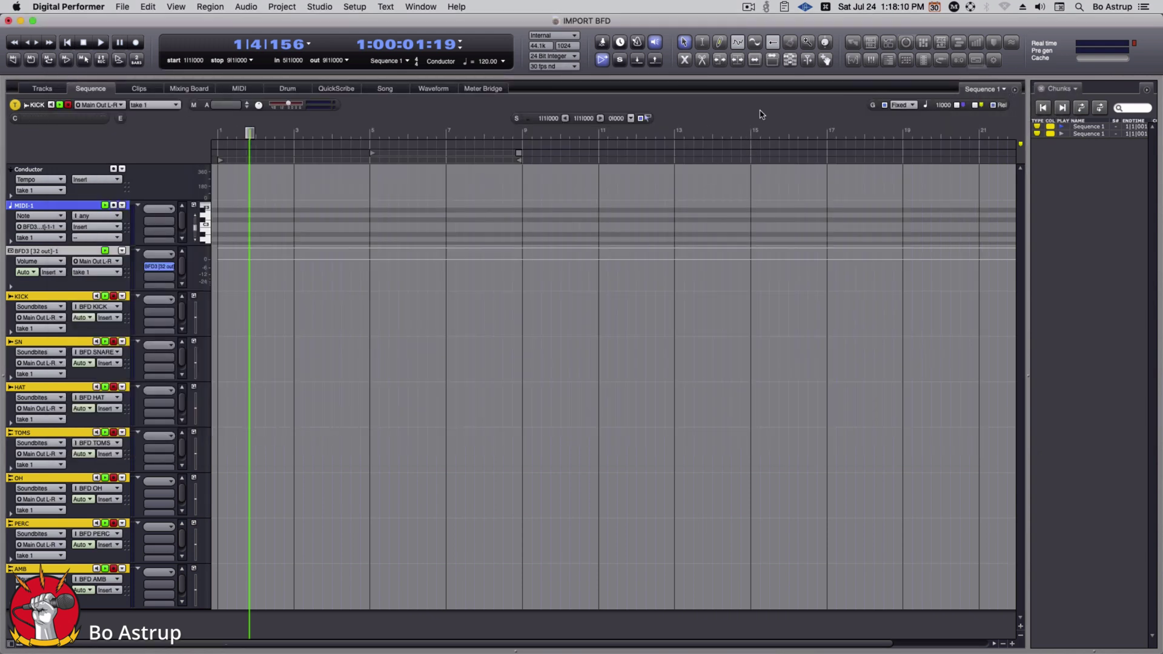